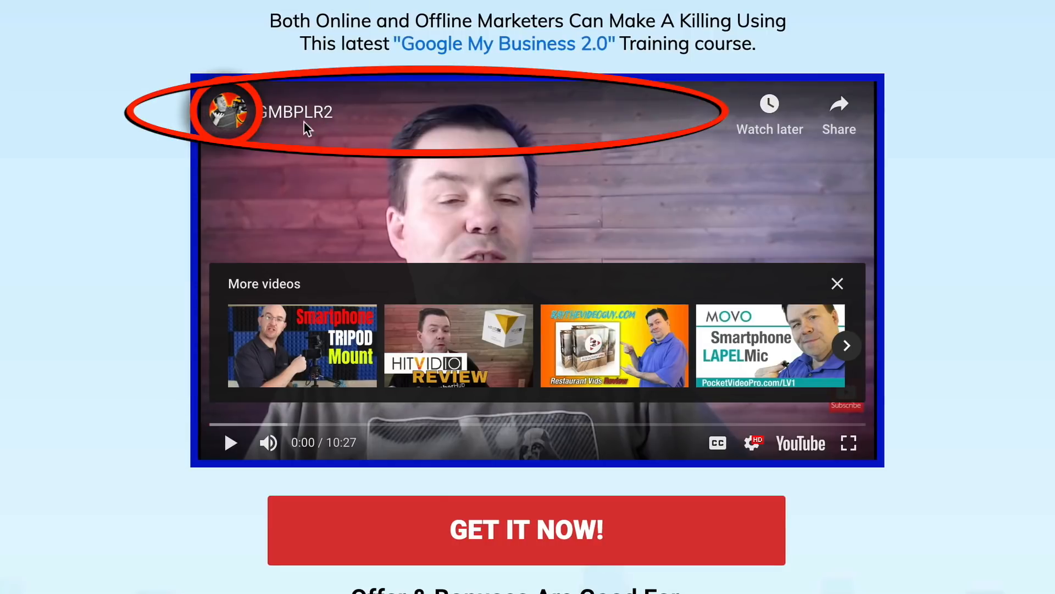
# Examine the channel branding and suggested-videos overlay on the paused YouTube video embedded in the sales page.
pyautogui.moveTo(239, 123)
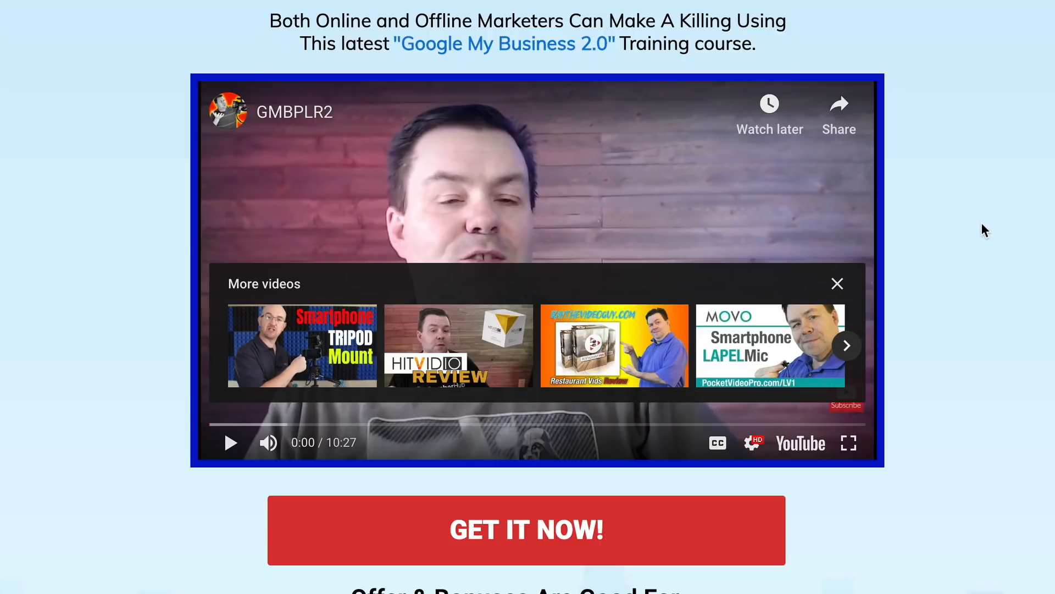
pyautogui.scroll(-1, 1042, 238)
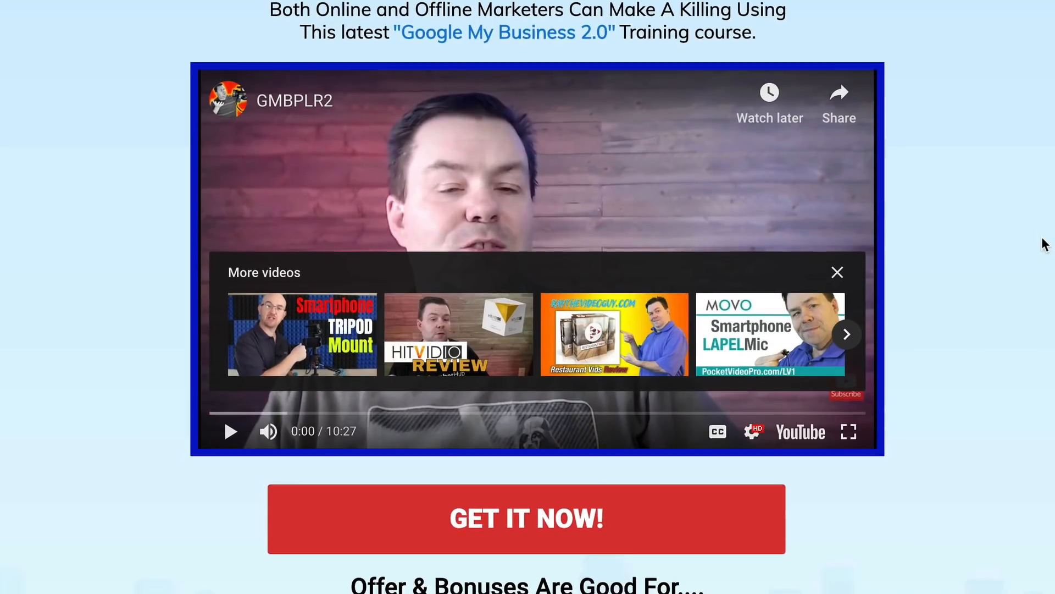
pyautogui.scroll(1, 1046, 243)
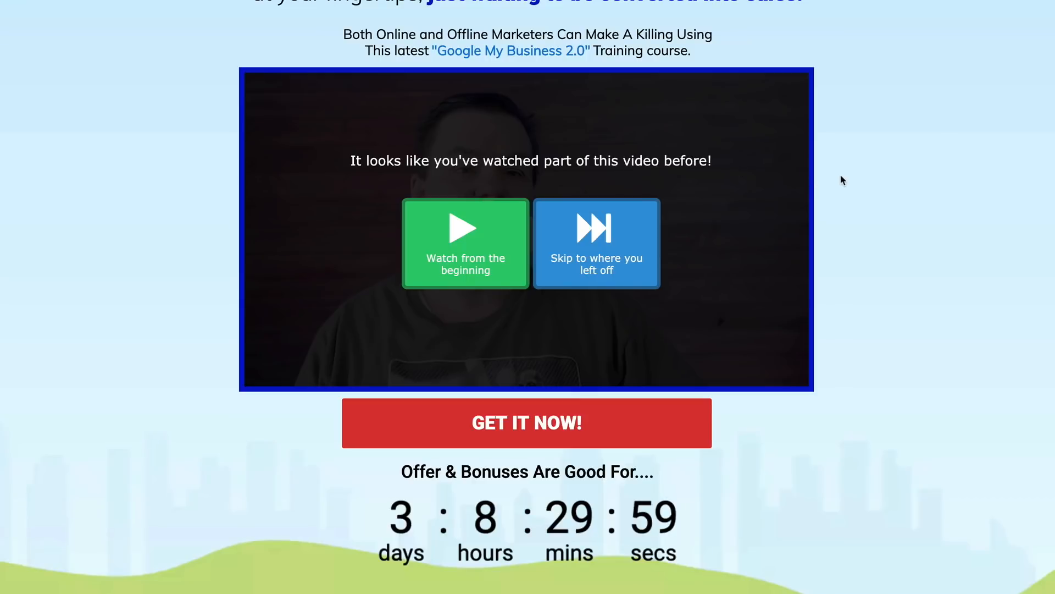
# Play the review video on the bonus page from the beginning, then pause it.
pyautogui.scroll(-7, 908, 255)
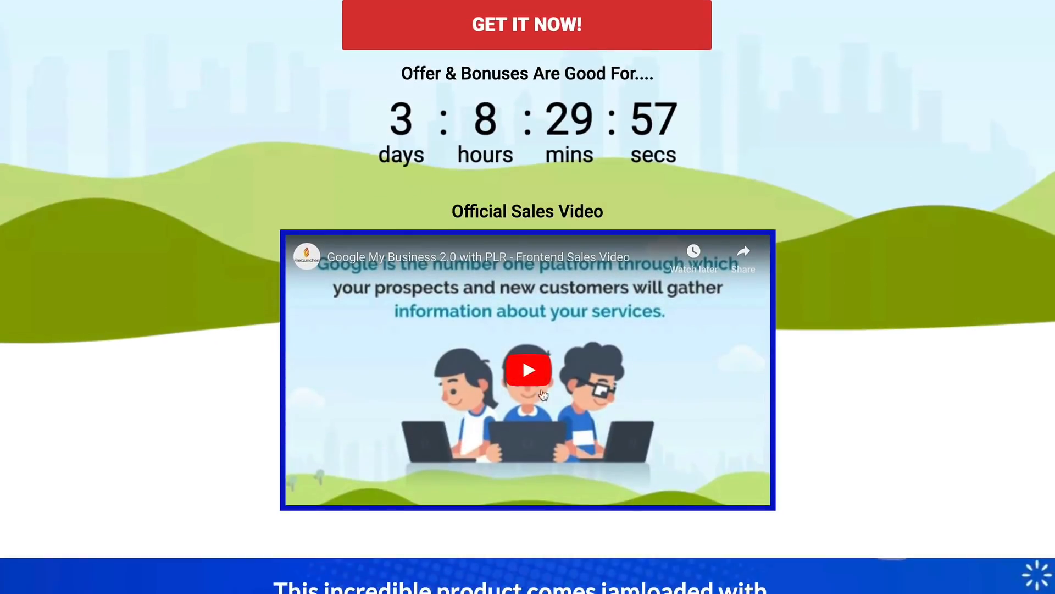
pyautogui.scroll(7, 602, 238)
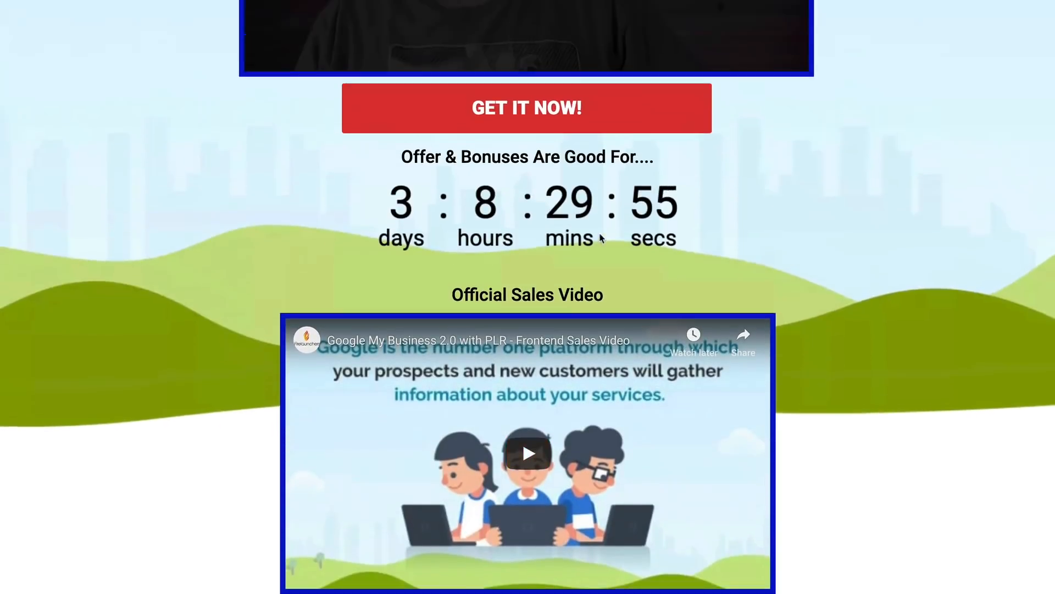
pyautogui.scroll(2, 601, 237)
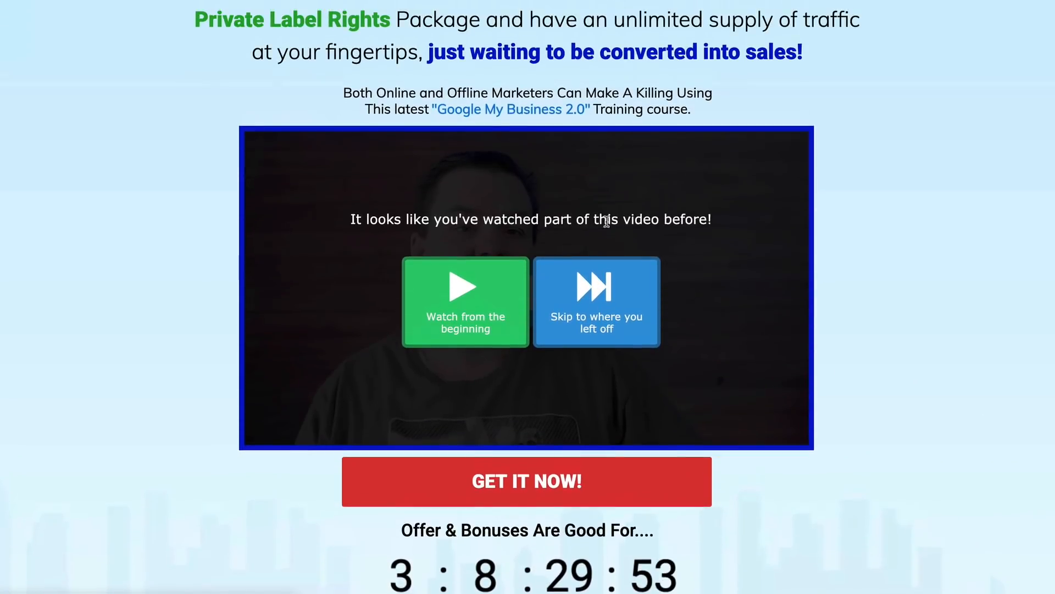
pyautogui.scroll(-1, 620, 214)
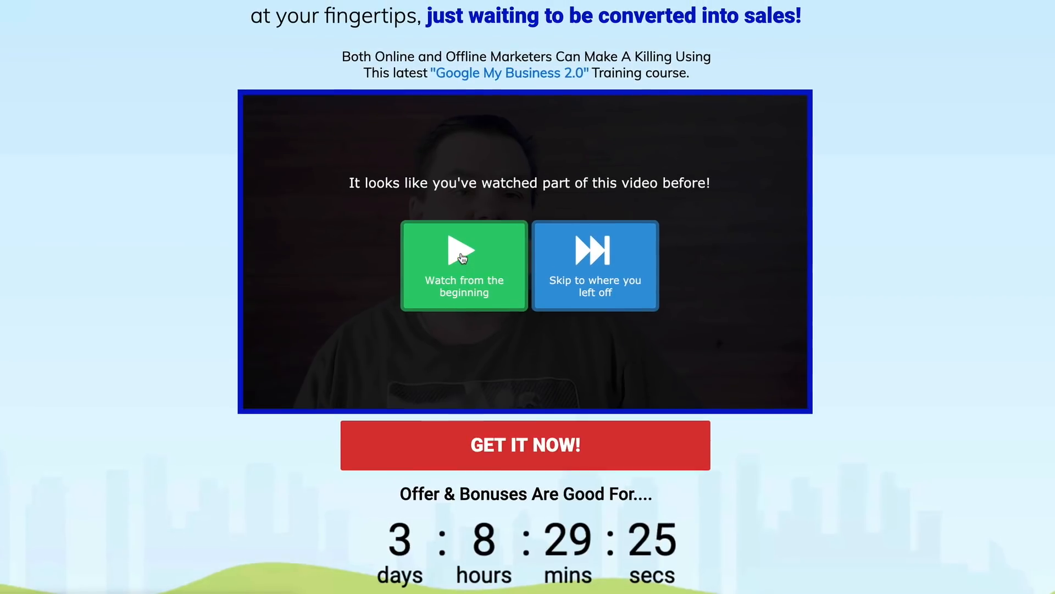
pyautogui.click(515, 274)
pyautogui.click(743, 122)
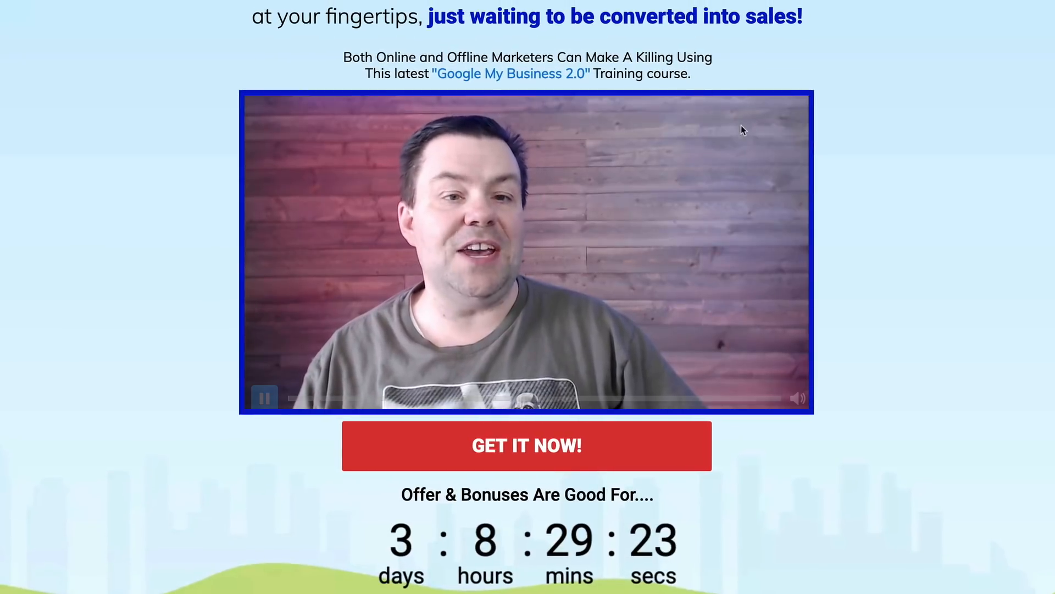
pyautogui.click(265, 400)
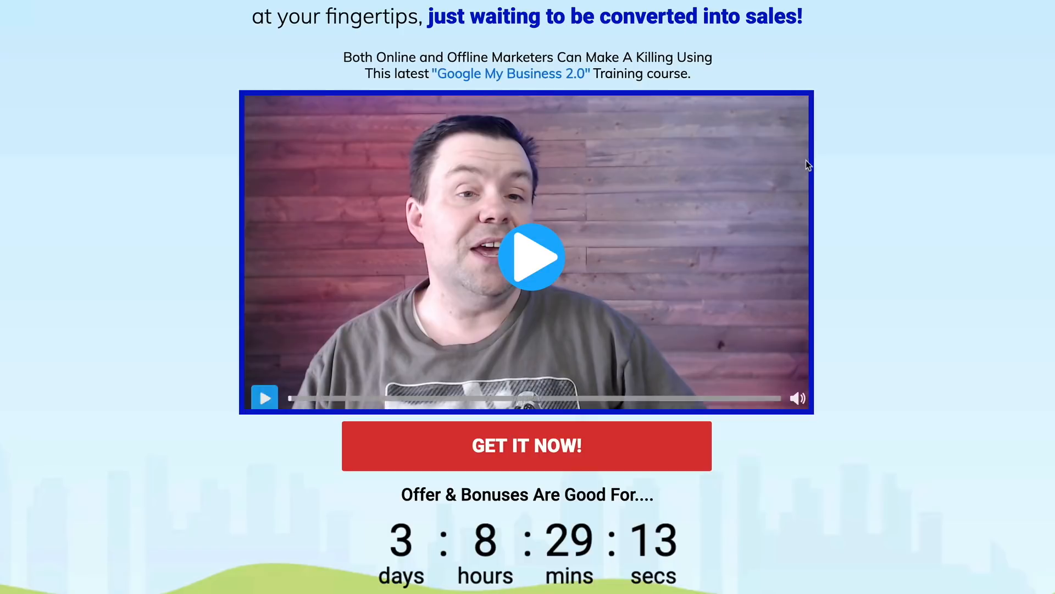
# Examine how the paused review video behaves while moving through the page's sales video, benefits and bonus sections.
pyautogui.scroll(-10, 867, 568)
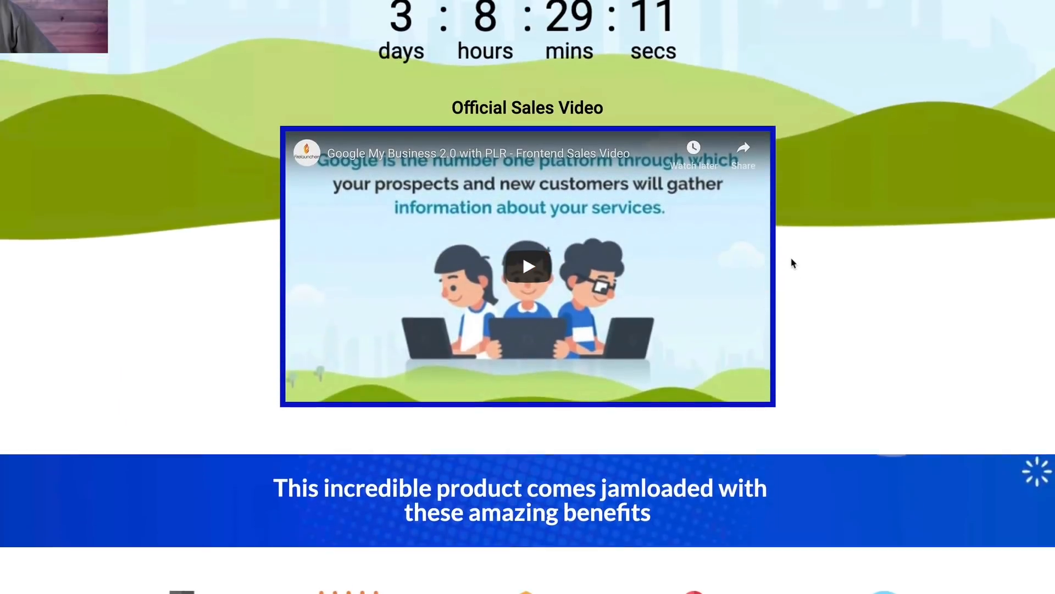
pyautogui.scroll(3, 792, 264)
pyautogui.scroll(6, 872, 236)
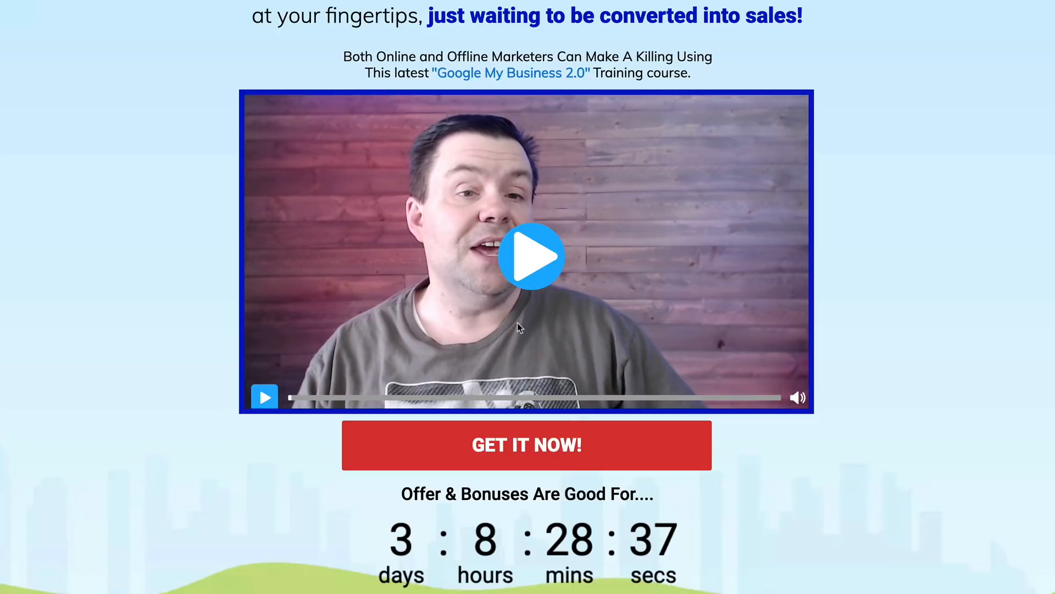
pyautogui.scroll(-5, 517, 324)
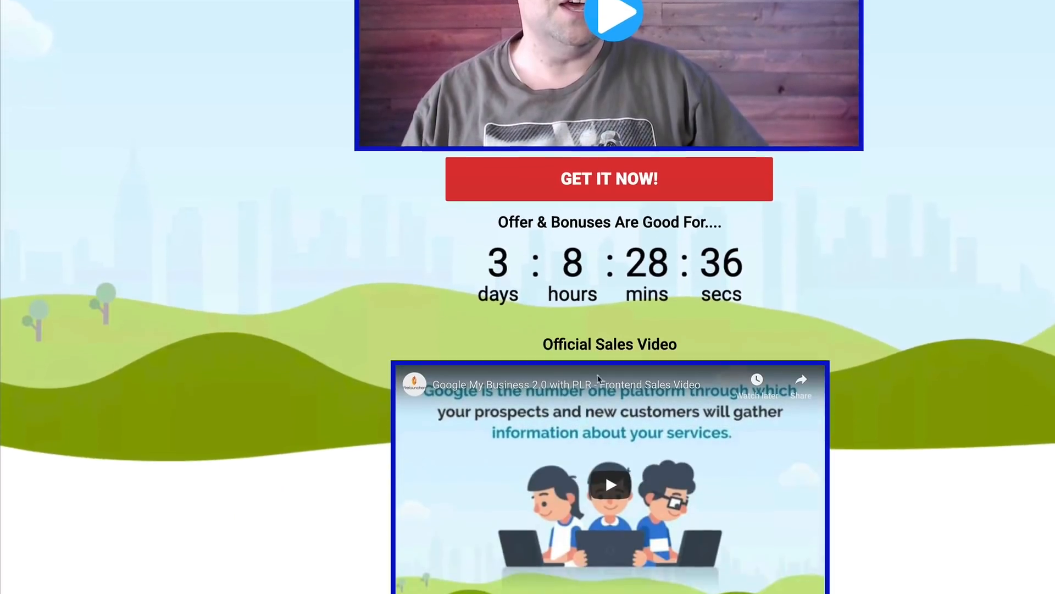
pyautogui.scroll(-4, 598, 378)
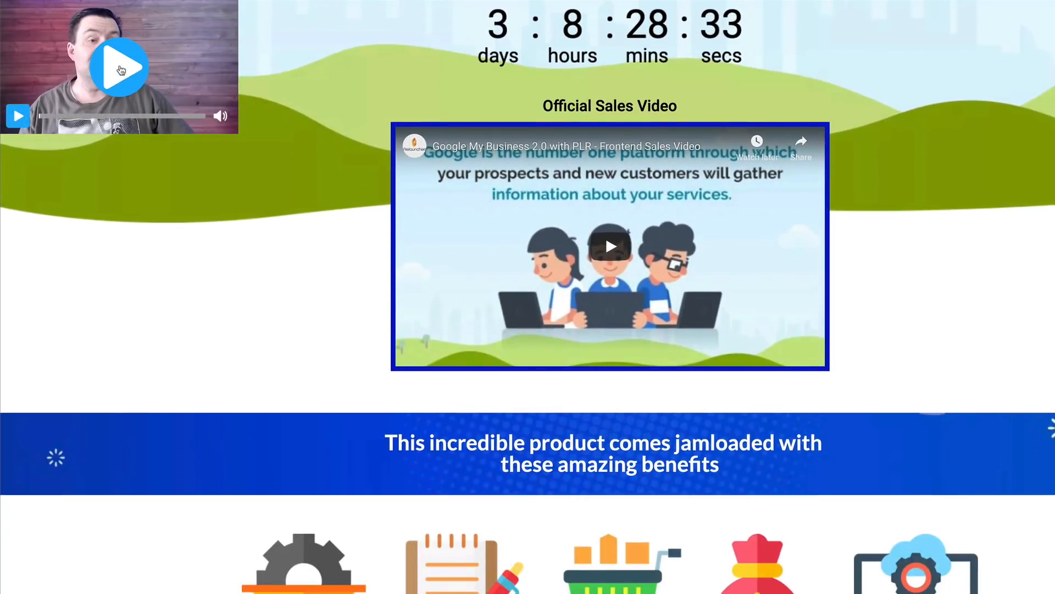
pyautogui.scroll(-4, 182, 200)
pyautogui.scroll(-20, 332, 236)
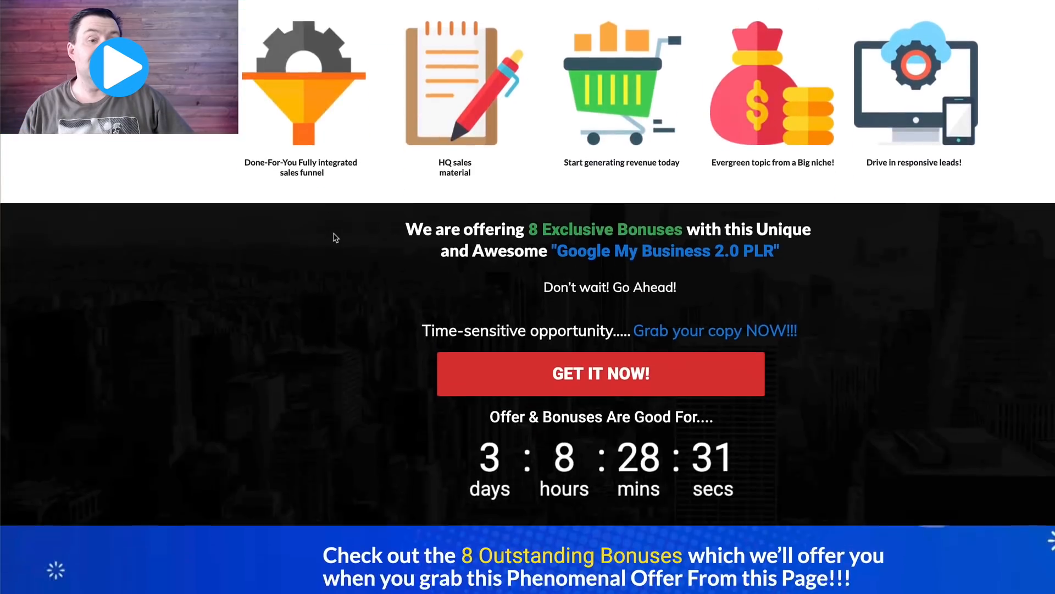
pyautogui.scroll(-8, 334, 238)
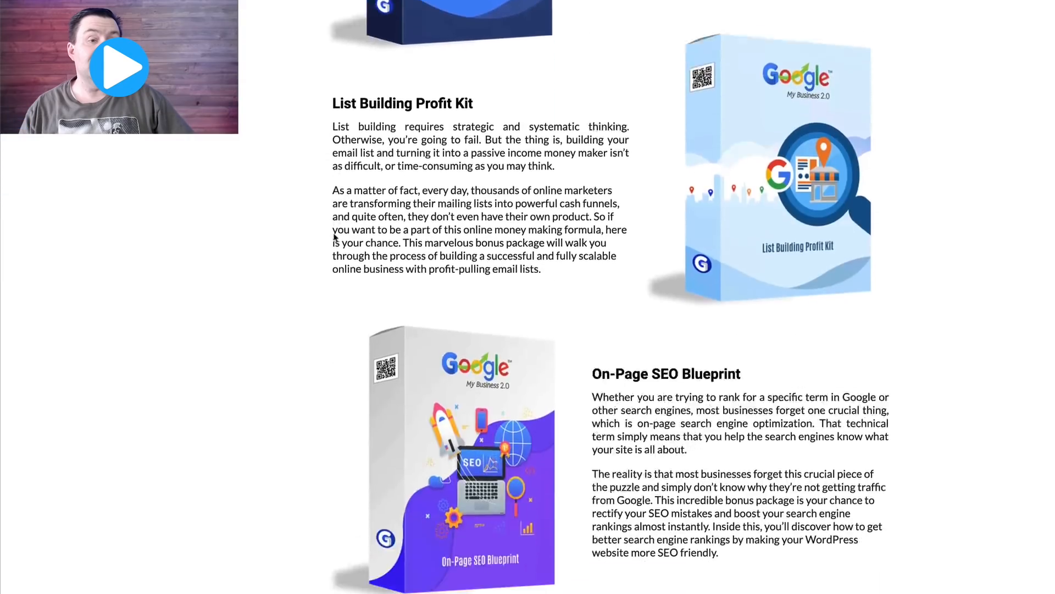
pyautogui.scroll(20, 334, 238)
pyautogui.scroll(-1, 333, 237)
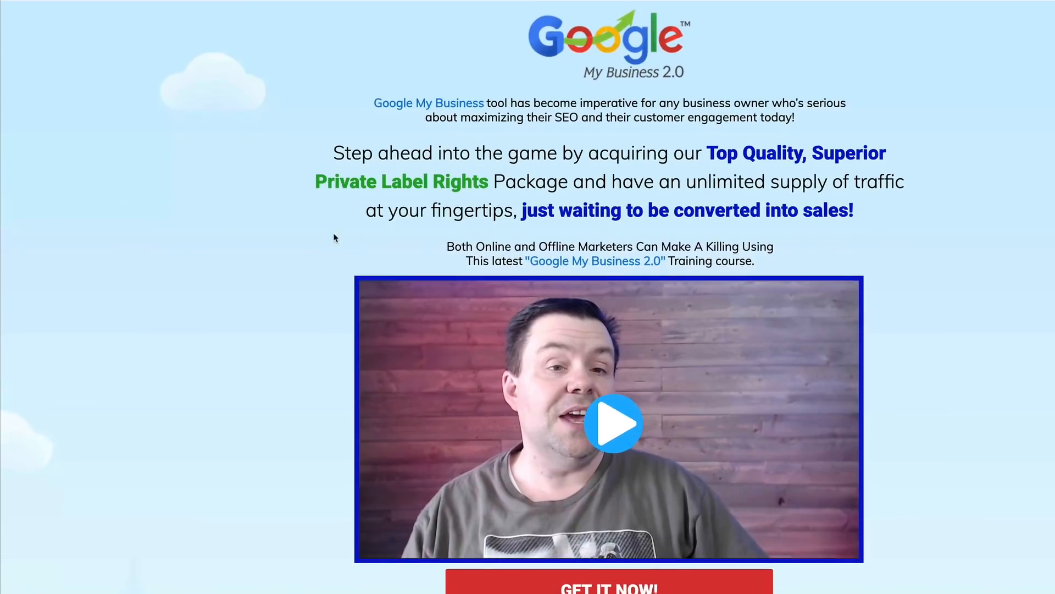
pyautogui.scroll(-8, 334, 238)
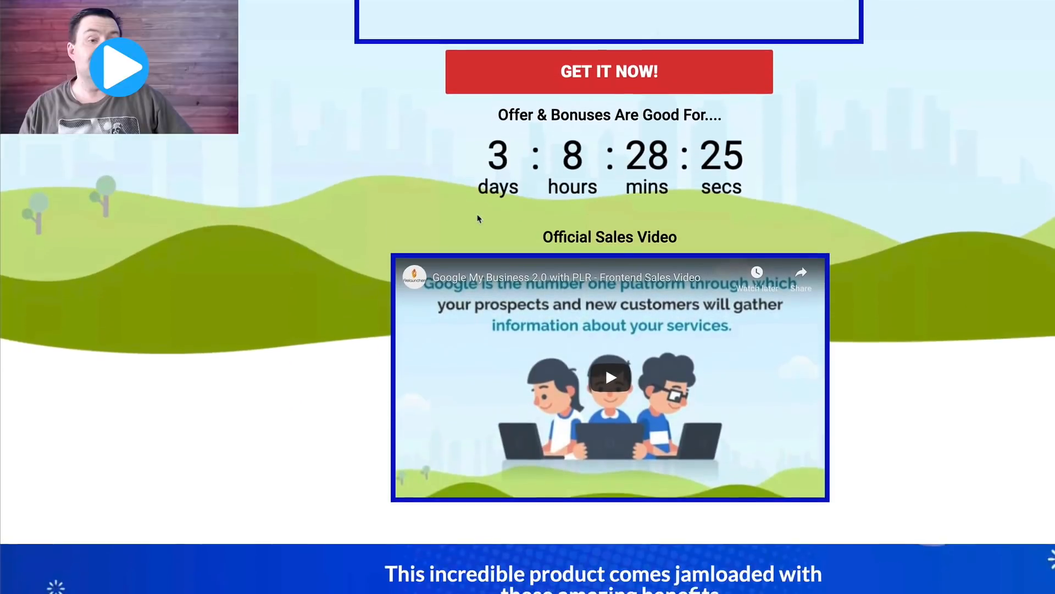
pyautogui.scroll(3, 478, 218)
pyautogui.scroll(-7, 393, 163)
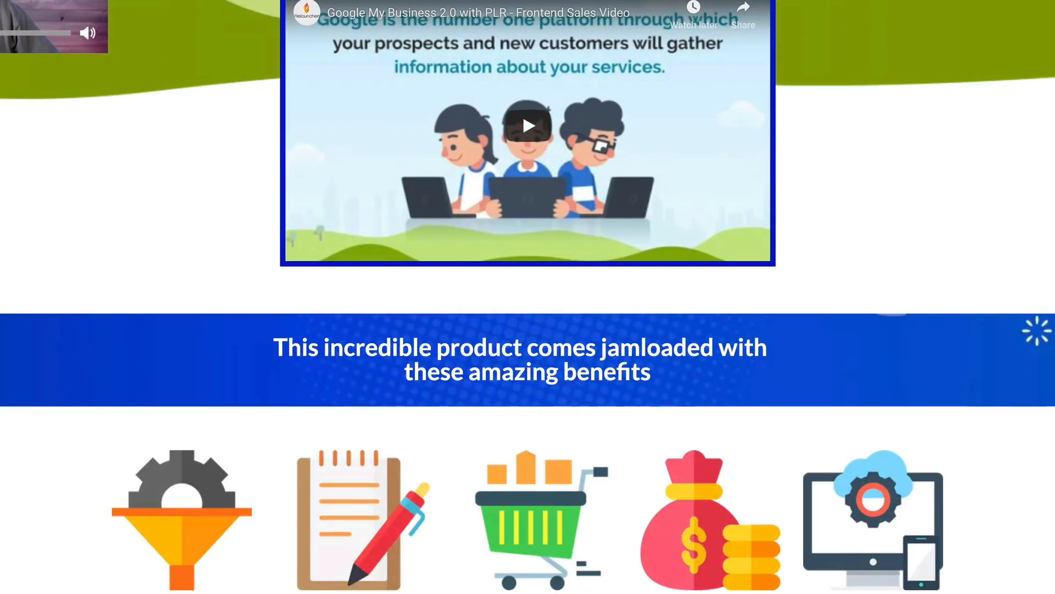
pyautogui.scroll(9, 340, 143)
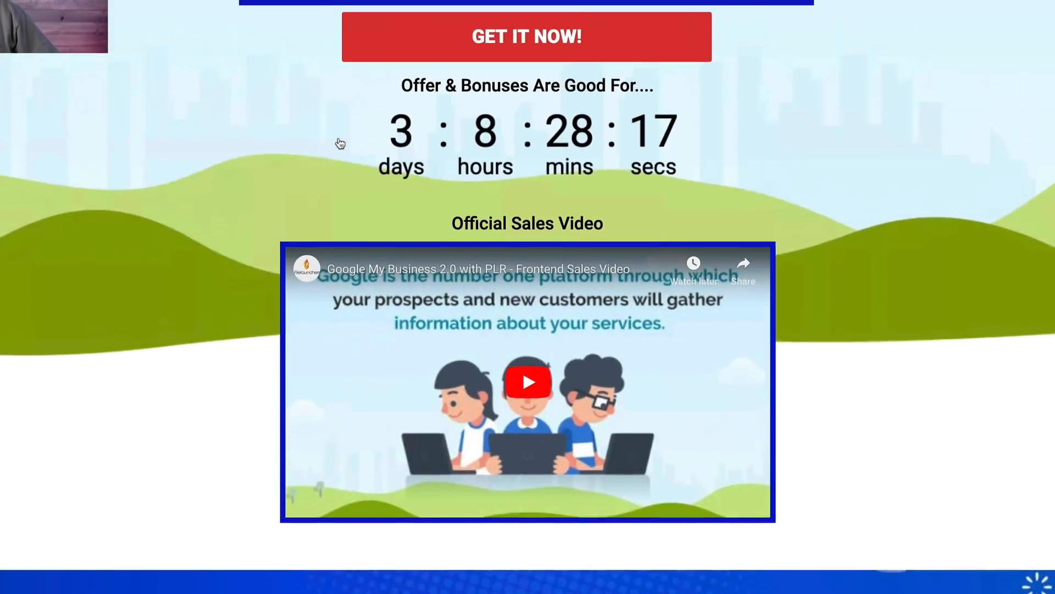
pyautogui.scroll(3, 341, 144)
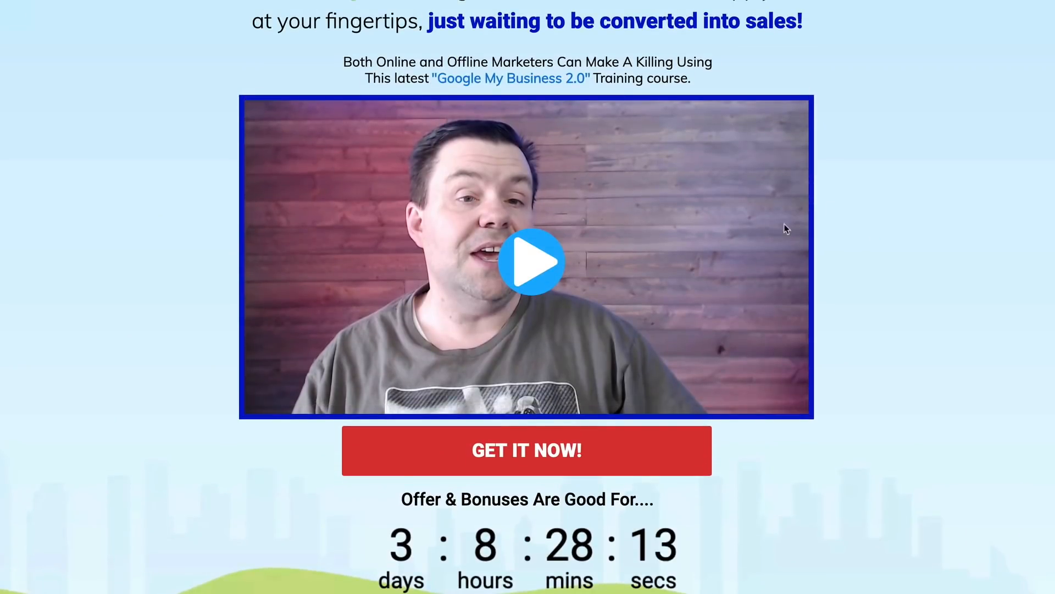
# Play and pause the Official Sales Video to compare its YouTube player with the review video's player.
pyautogui.scroll(-5, 857, 275)
pyautogui.scroll(-3, 858, 275)
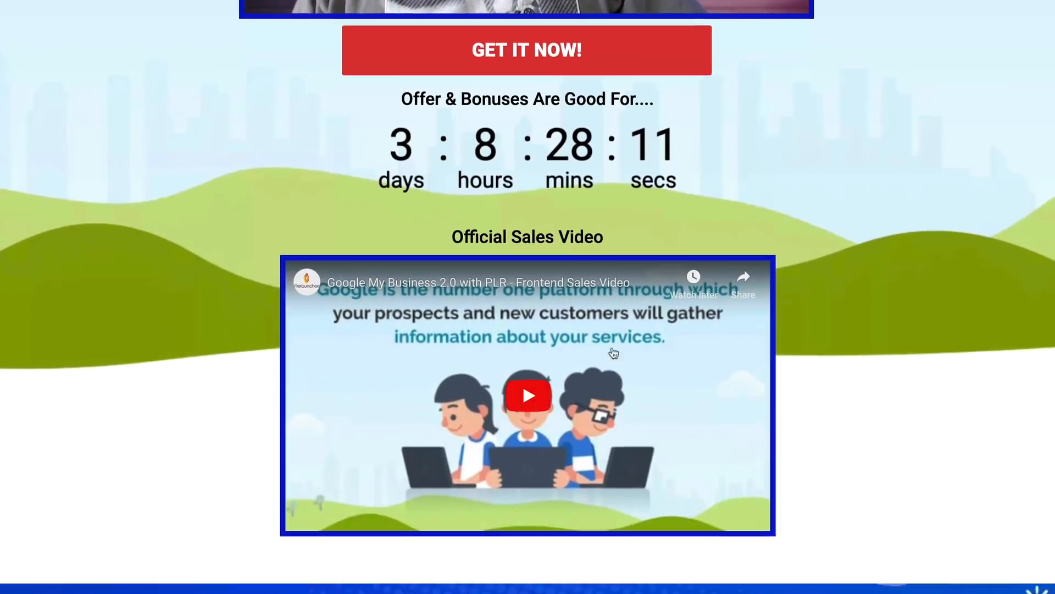
pyautogui.click(522, 376)
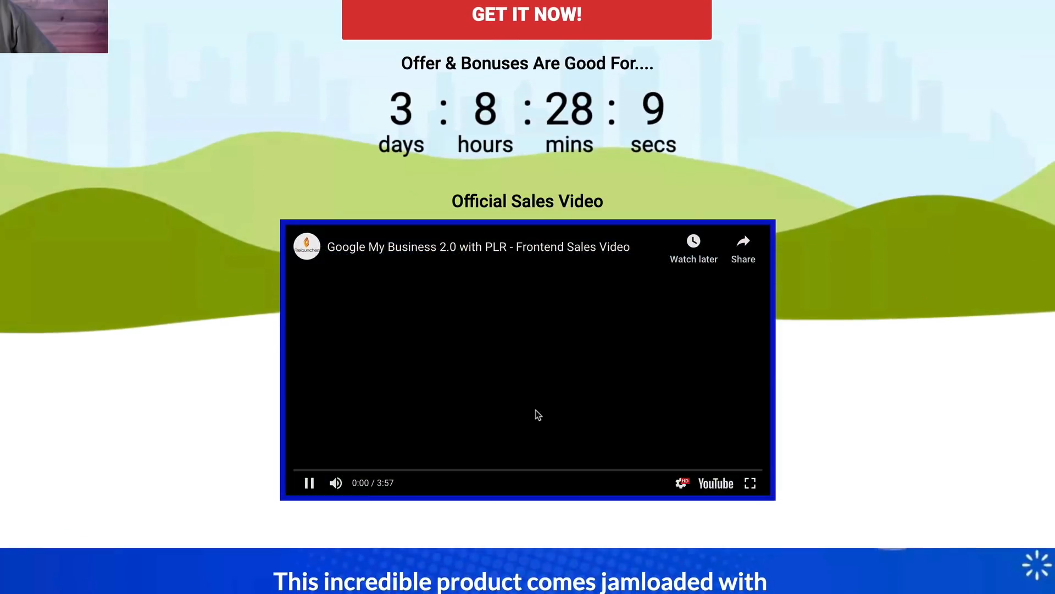
pyautogui.click(309, 487)
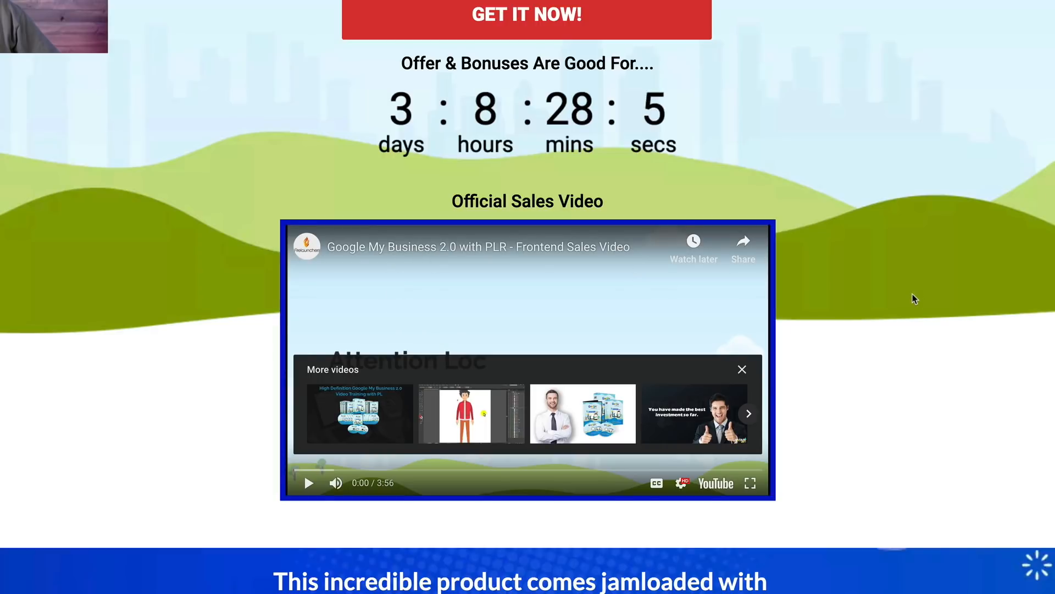
pyautogui.scroll(10, 914, 296)
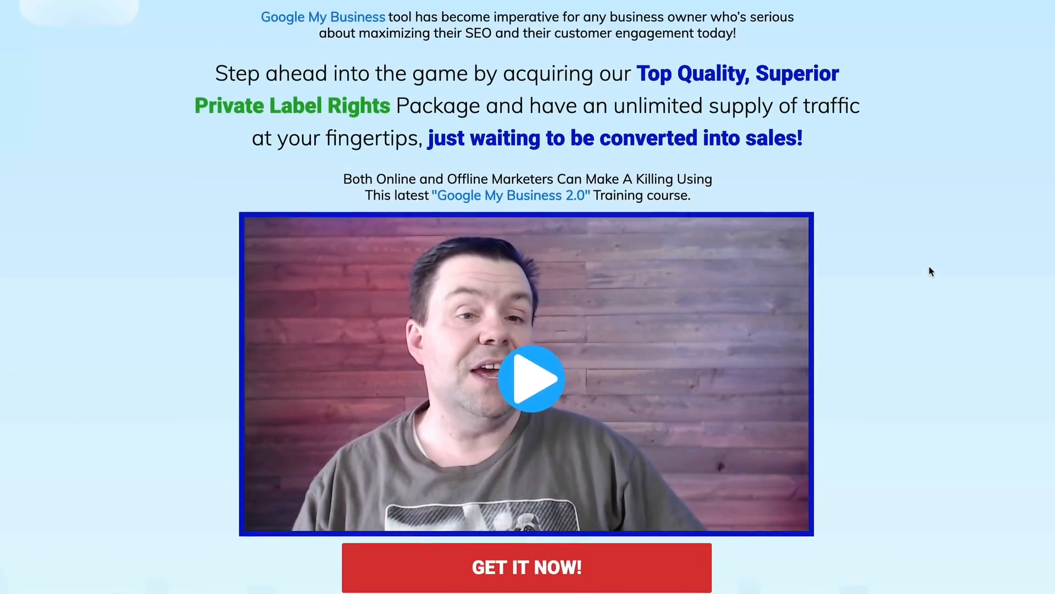
pyautogui.scroll(-4, 929, 272)
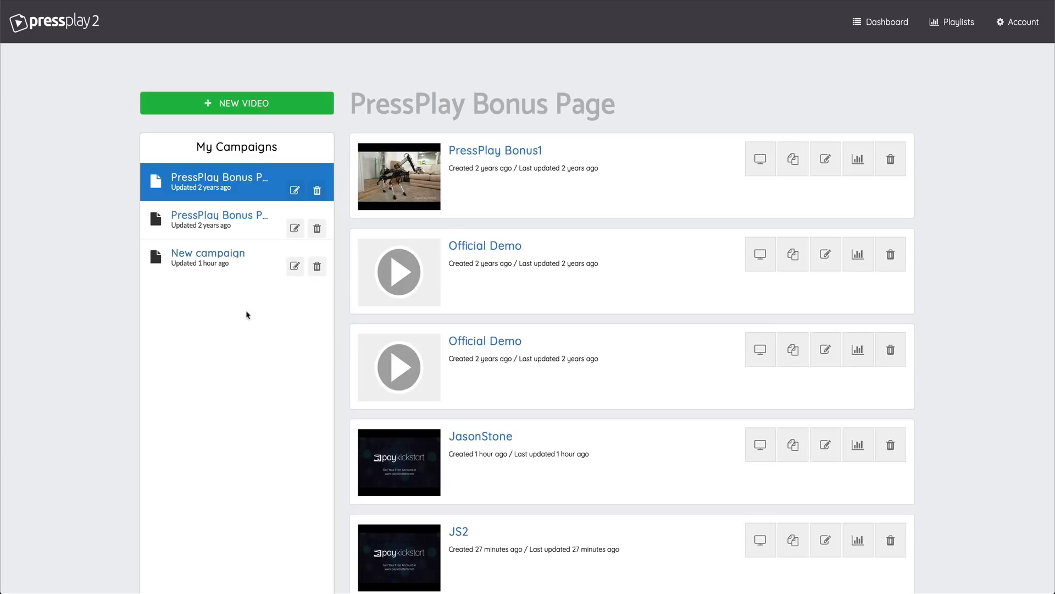
# In PressPlay 2, create a video project titled Test1Video in a new campaign named Test1.
pyautogui.scroll(-3, 561, 375)
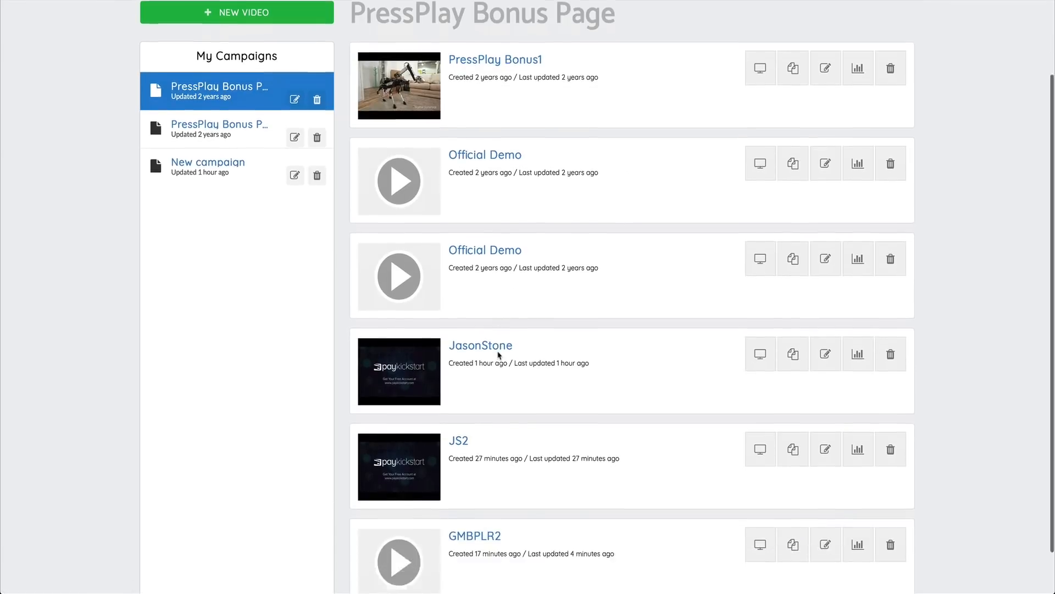
pyautogui.scroll(3, 497, 354)
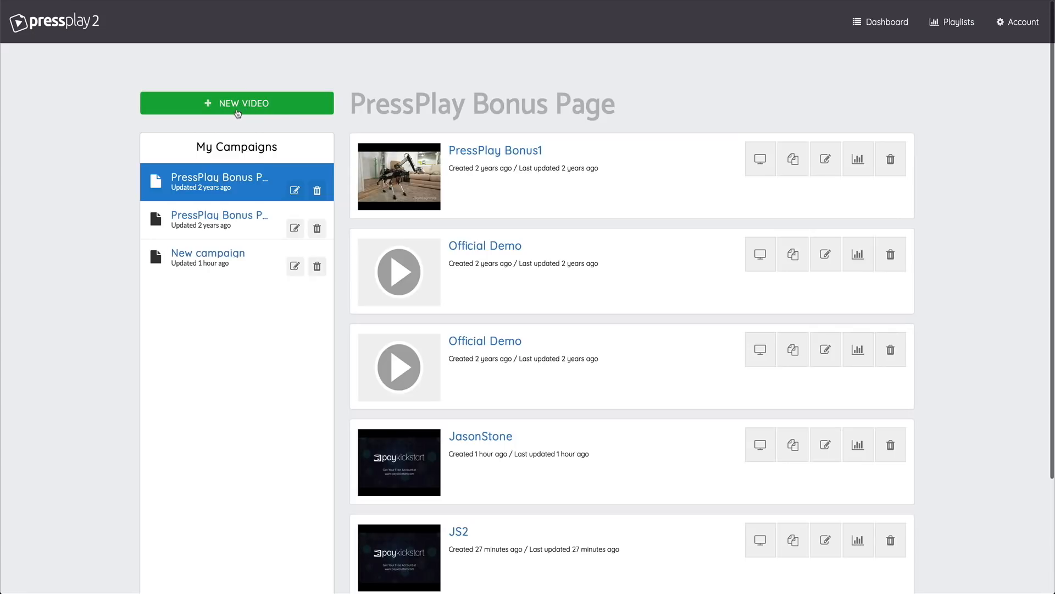
pyautogui.scroll(-1, 237, 113)
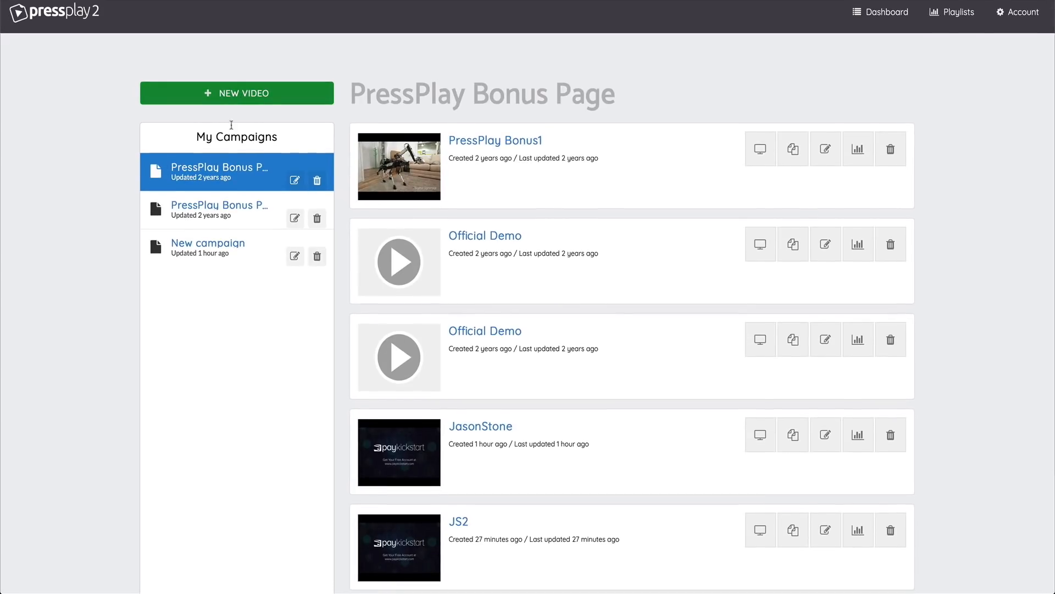
pyautogui.click(229, 99)
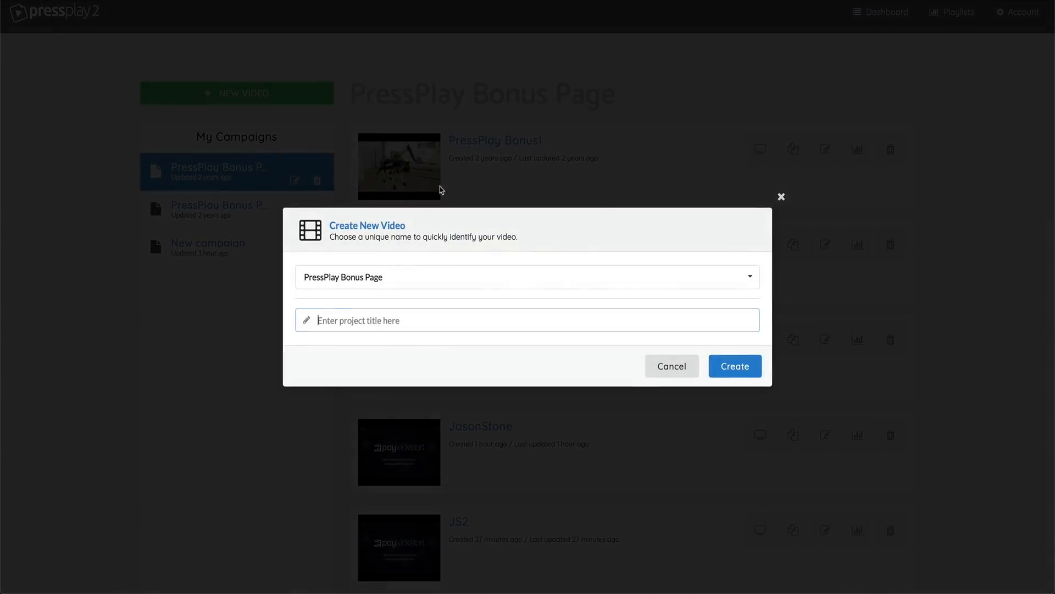
pyautogui.click(328, 276)
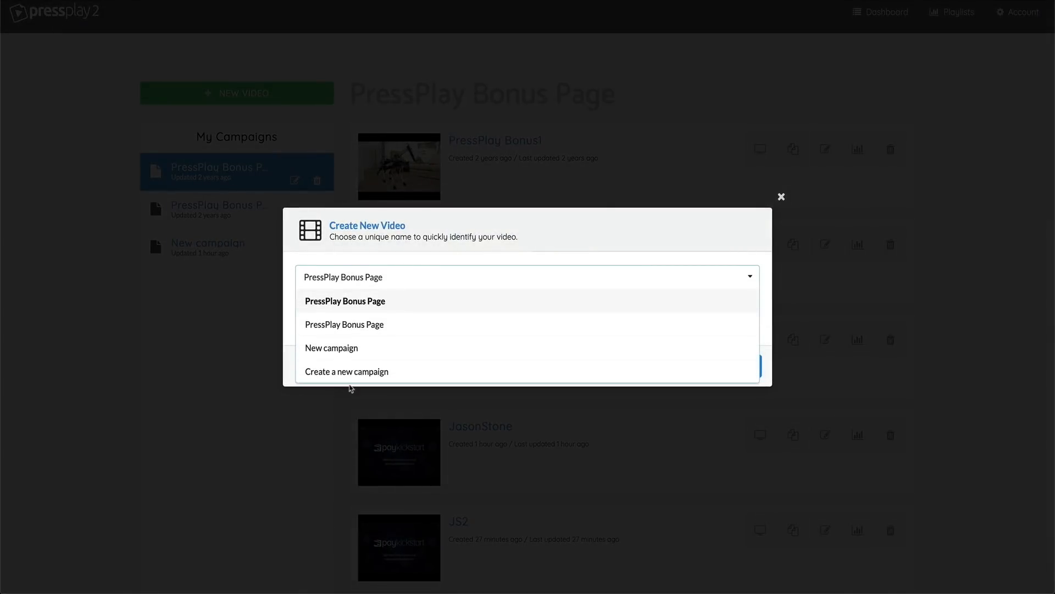
pyautogui.click(354, 373)
pyautogui.click(370, 306)
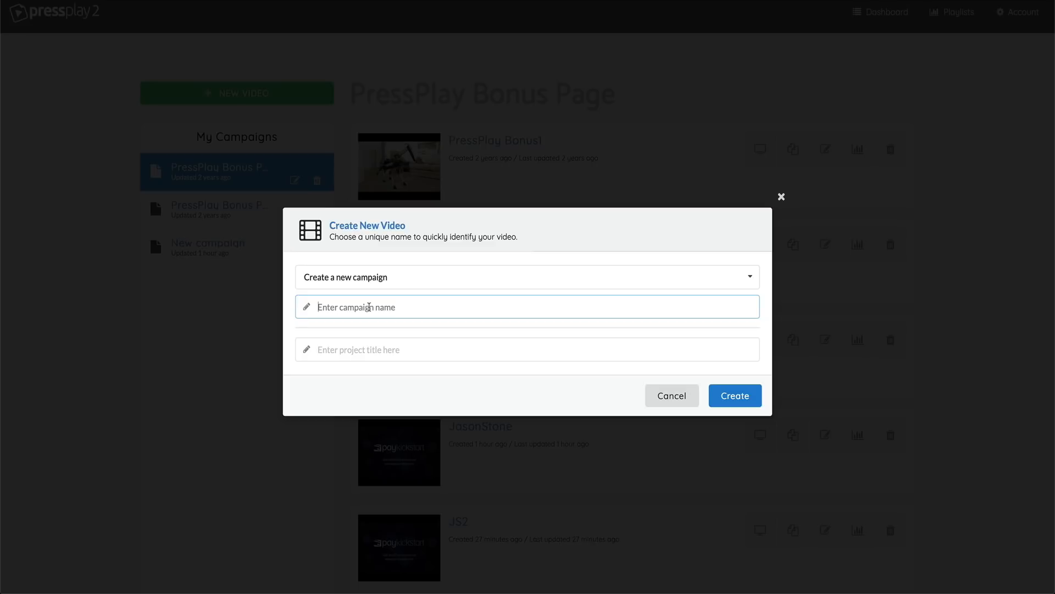
pyautogui.write('Te')
pyautogui.click(378, 352)
pyautogui.write('Tes')
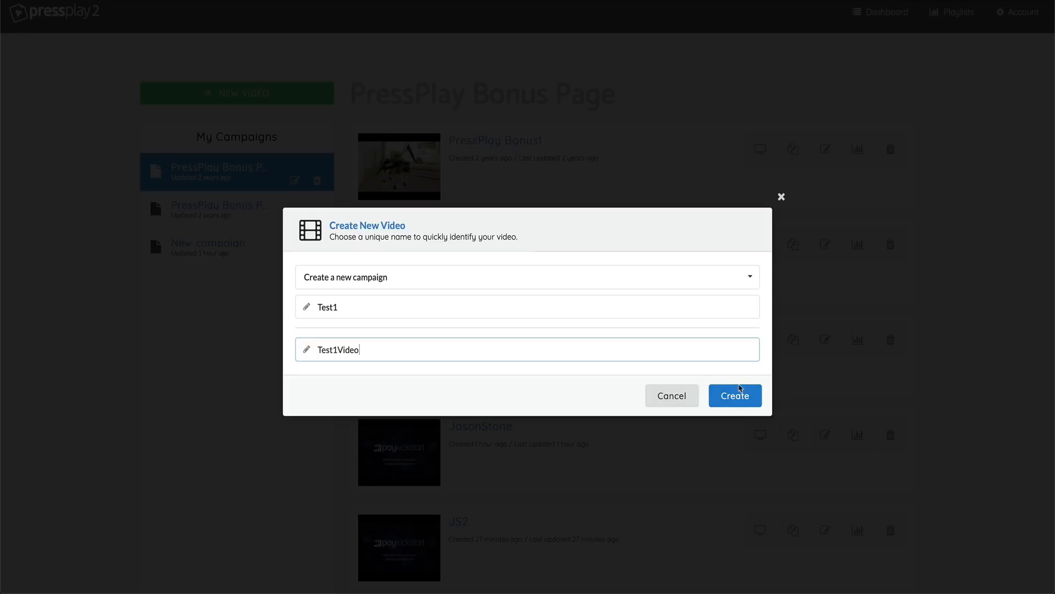
pyautogui.click(737, 393)
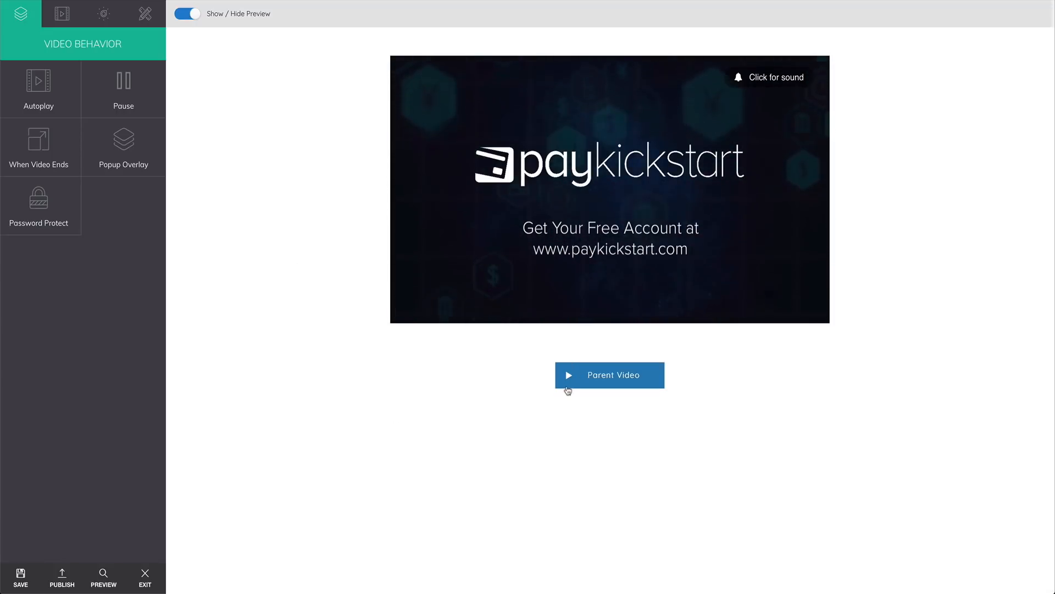
# Replace the parent video's URL with the link to the hosted GMBPLR2.mp4 file.
pyautogui.click(585, 378)
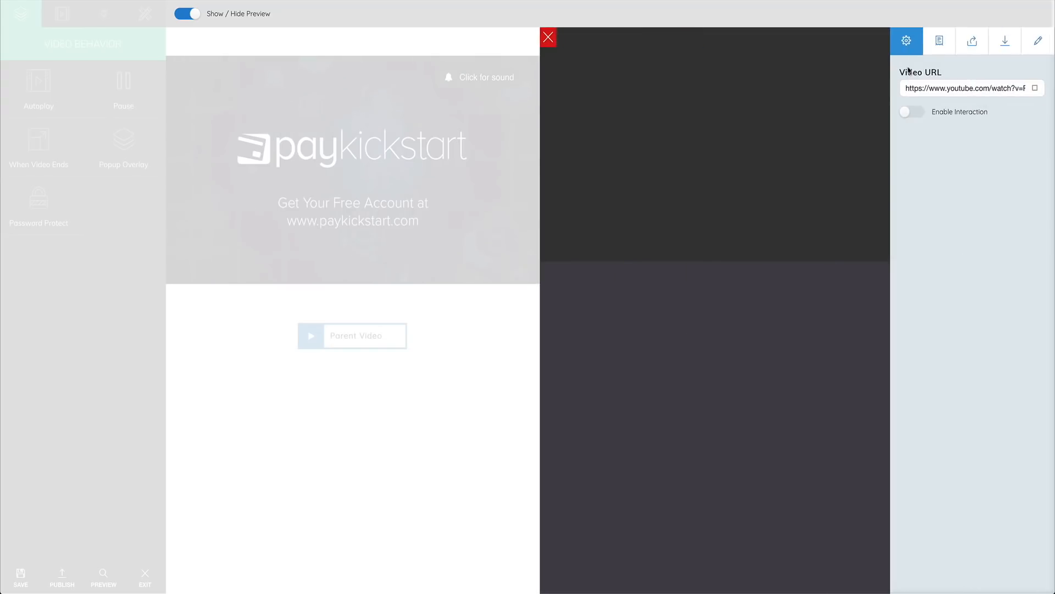
pyautogui.tripleClick(935, 88)
pyautogui.press('BackSpace')
pyautogui.hotkey('ctrl', 'v')
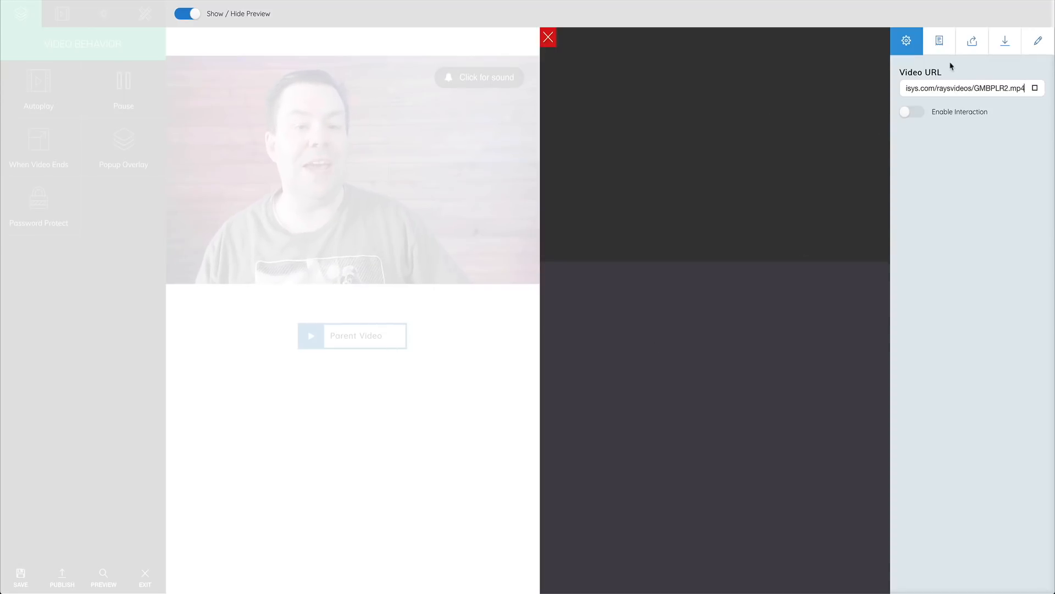
# Enable interaction on the parent video and add three new child videos to it.
pyautogui.click(924, 117)
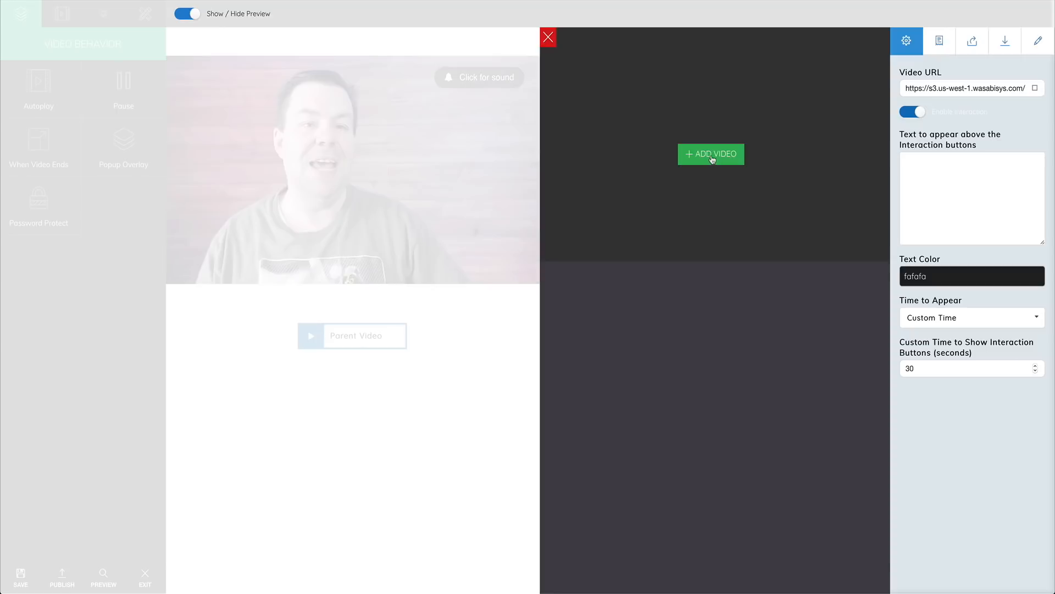
pyautogui.click(713, 156)
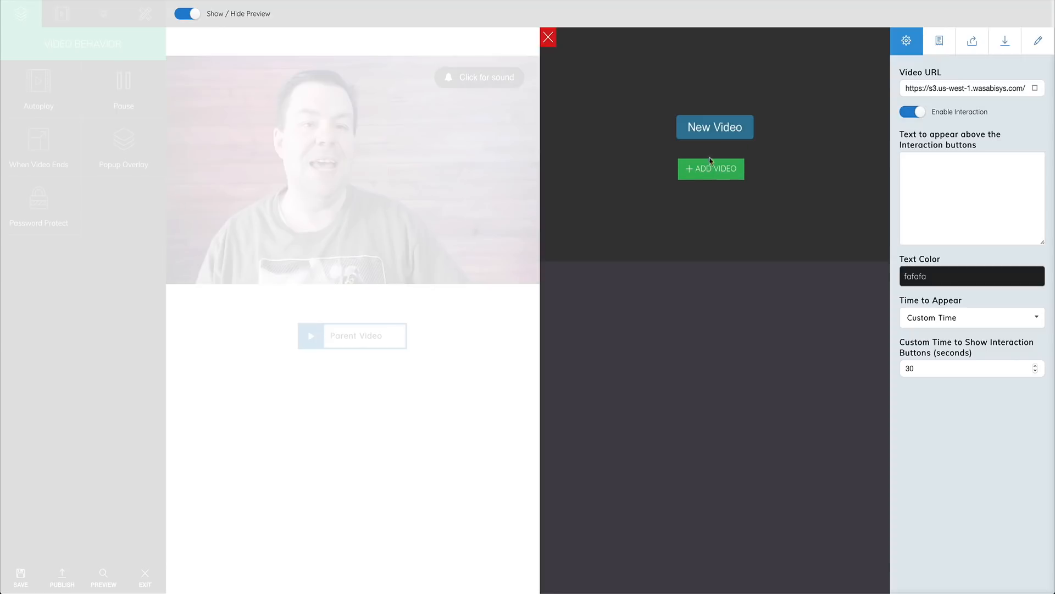
pyautogui.click(709, 171)
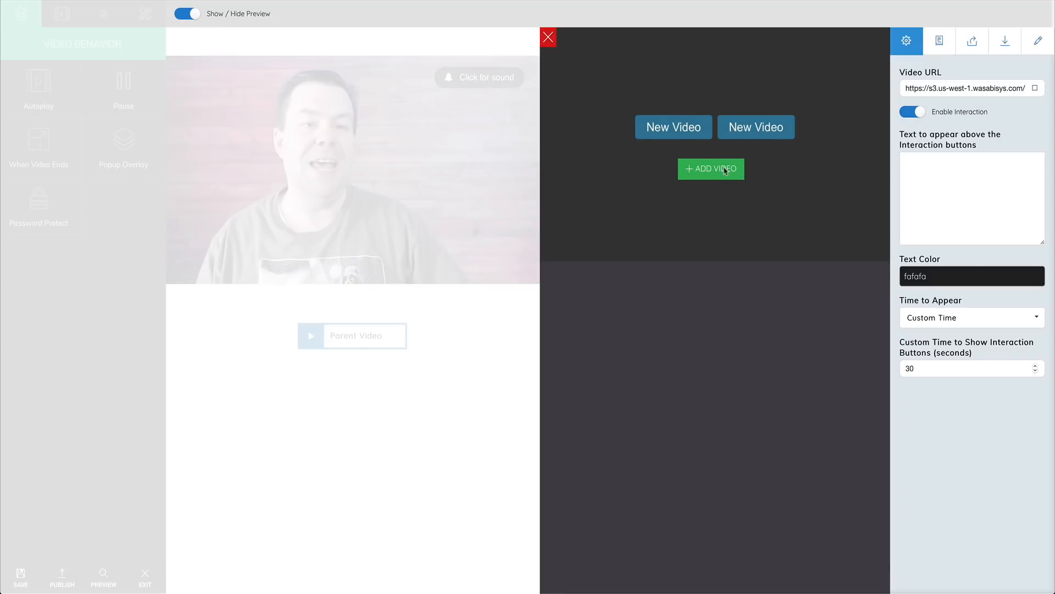
pyautogui.click(717, 179)
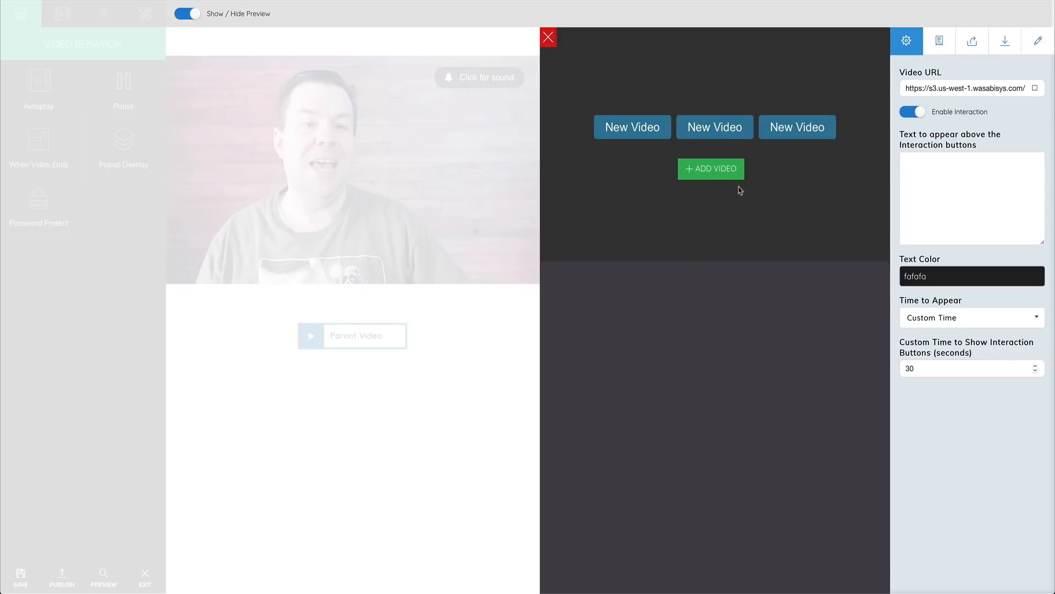
pyautogui.click(548, 37)
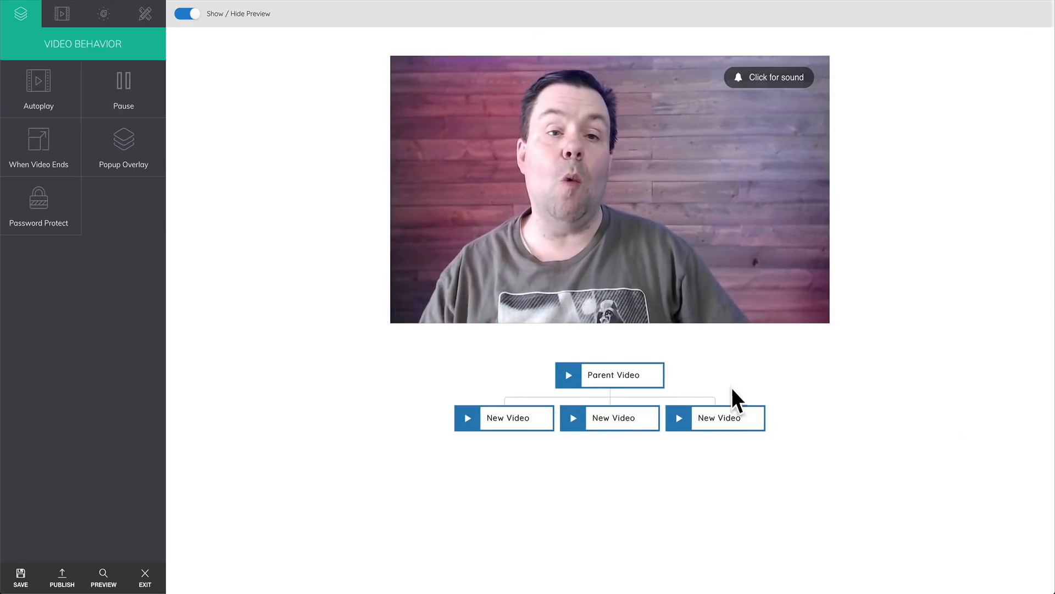
# Delete all three new child videos from the parent video's interaction buttons.
pyautogui.click(619, 380)
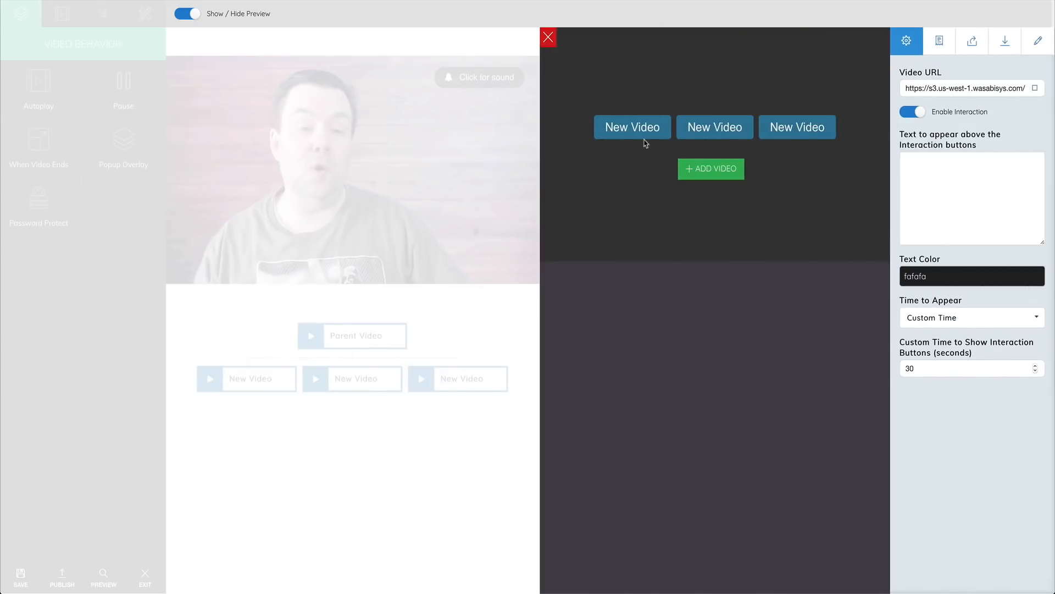
pyautogui.click(643, 133)
pyautogui.click(818, 299)
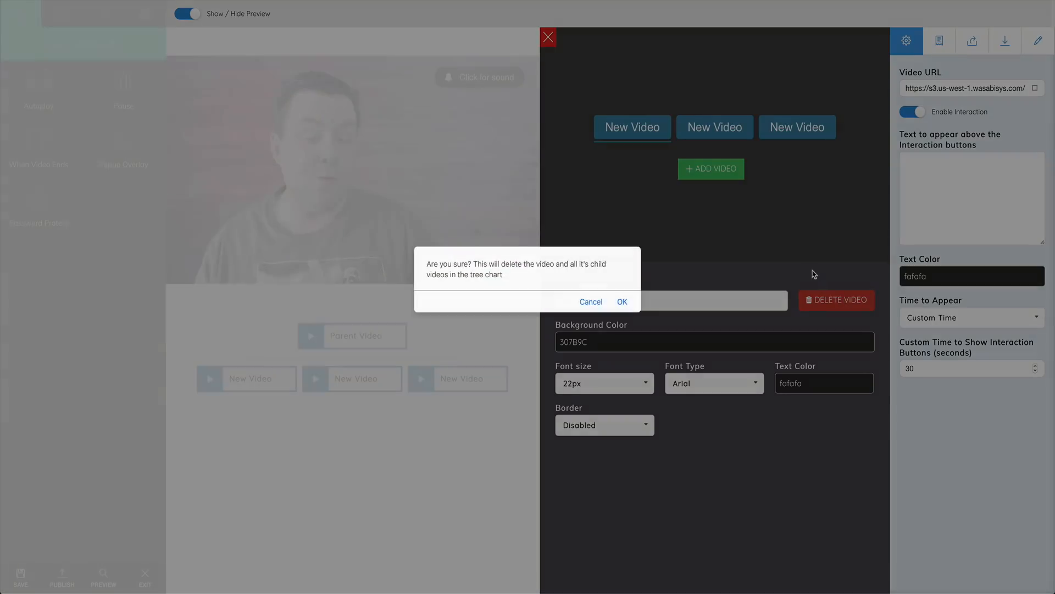
pyautogui.click(623, 302)
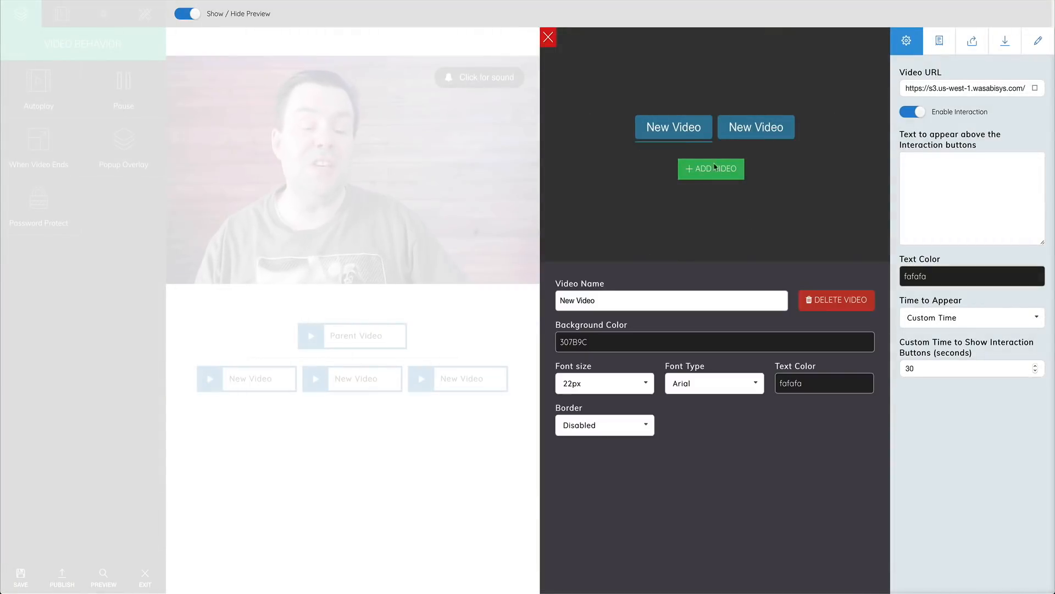
pyautogui.click(830, 300)
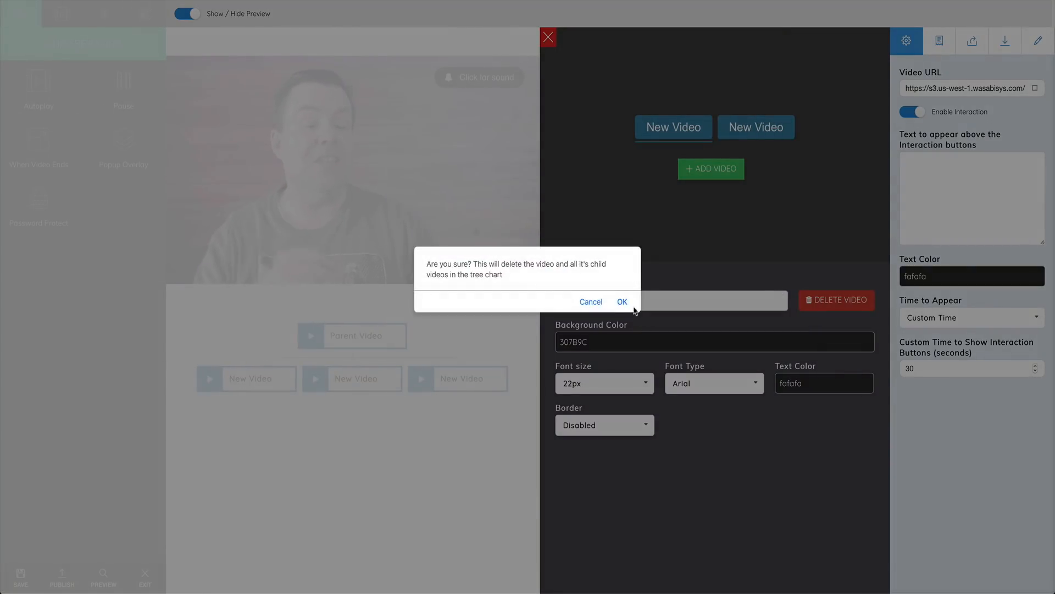
pyautogui.click(621, 303)
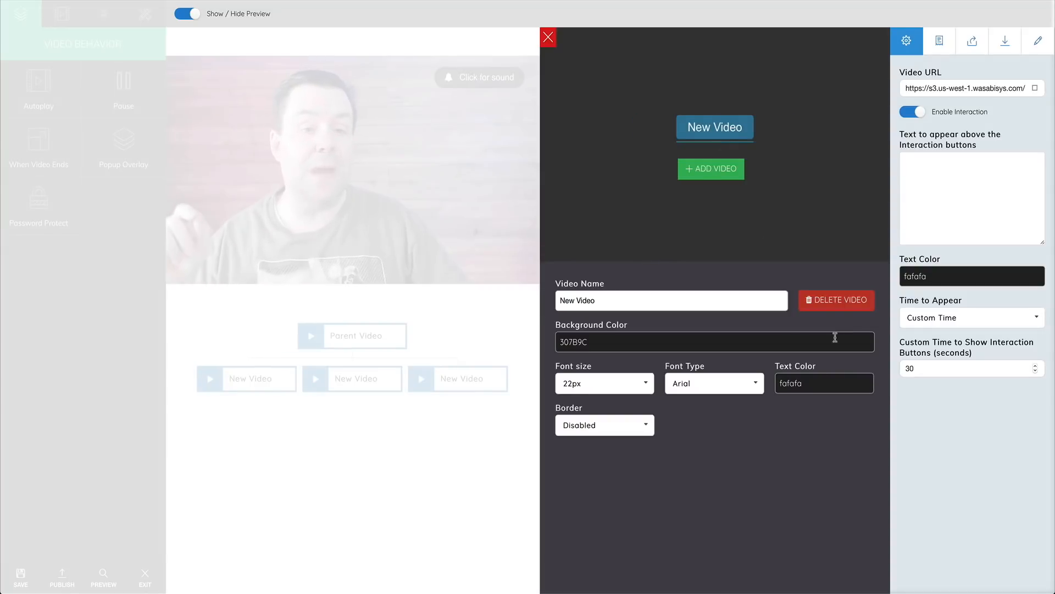
pyautogui.click(833, 304)
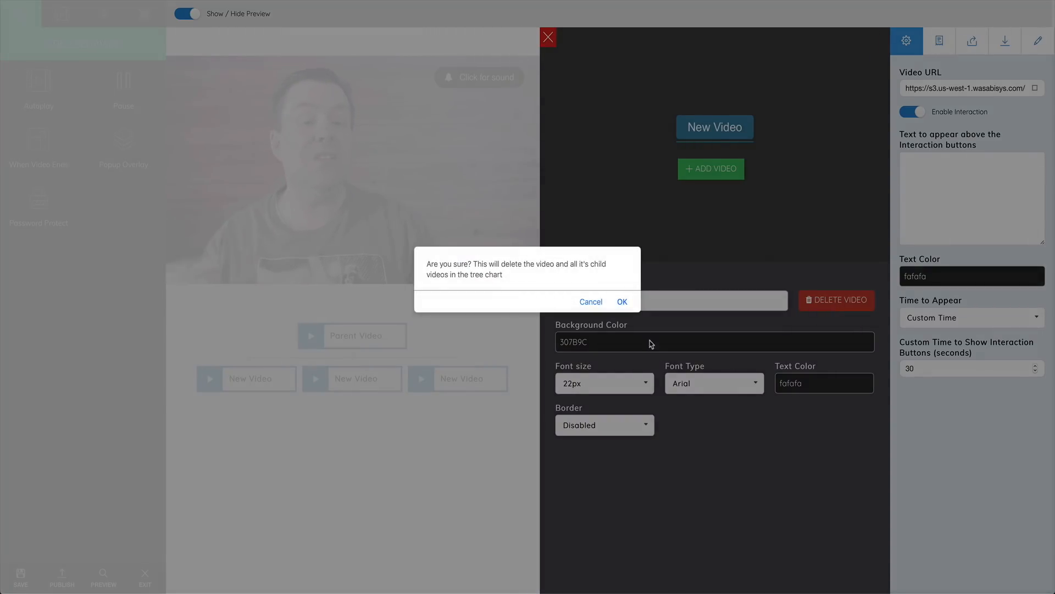
pyautogui.click(622, 302)
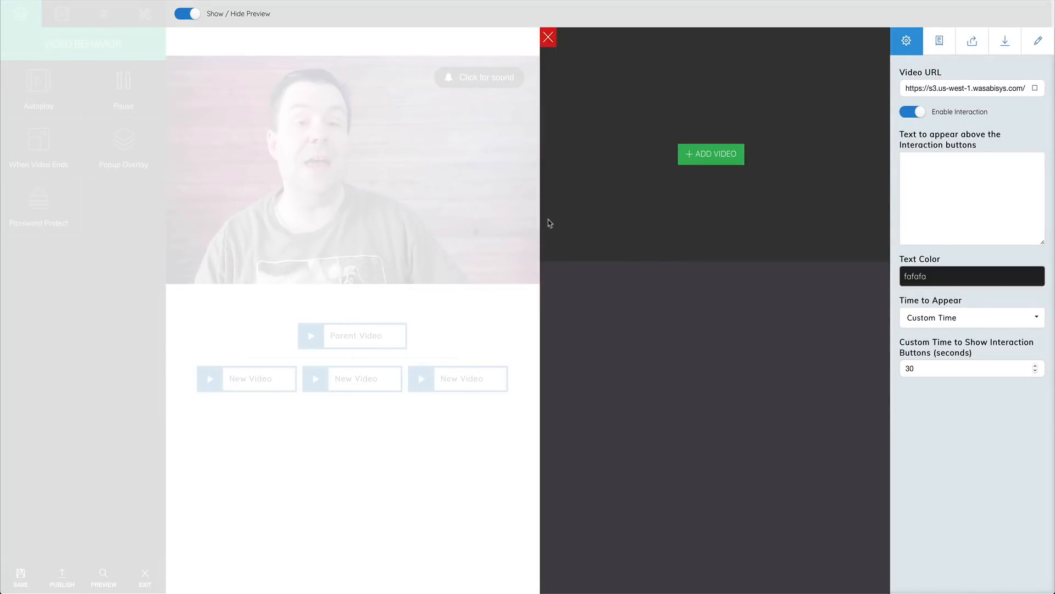
pyautogui.click(548, 37)
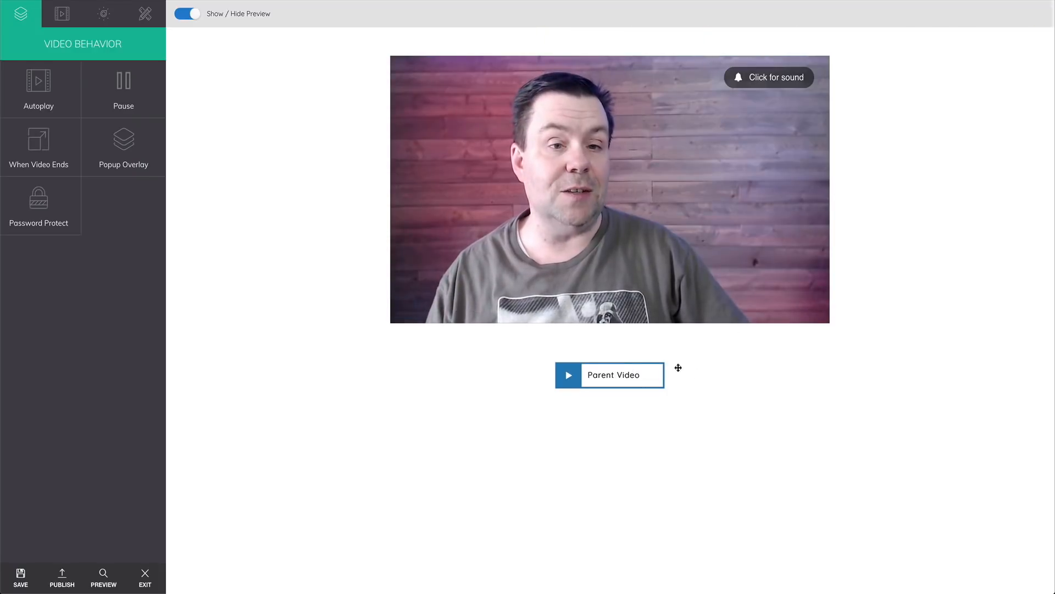
# Try a custom time of 5 seconds for showing the parent video's interaction buttons and restore it to 30 seconds.
pyautogui.click(619, 379)
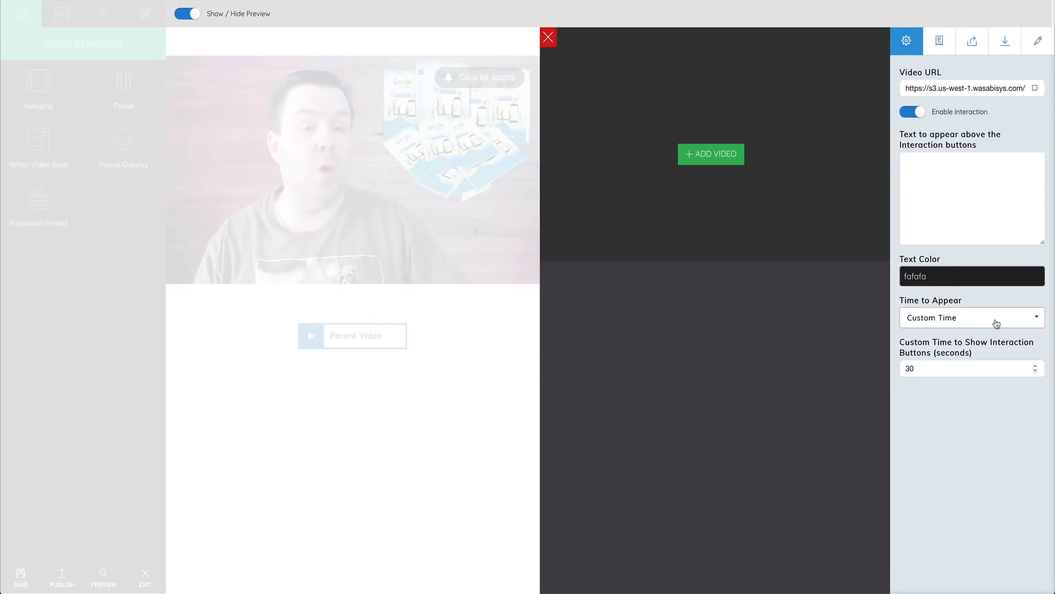
pyautogui.click(962, 318)
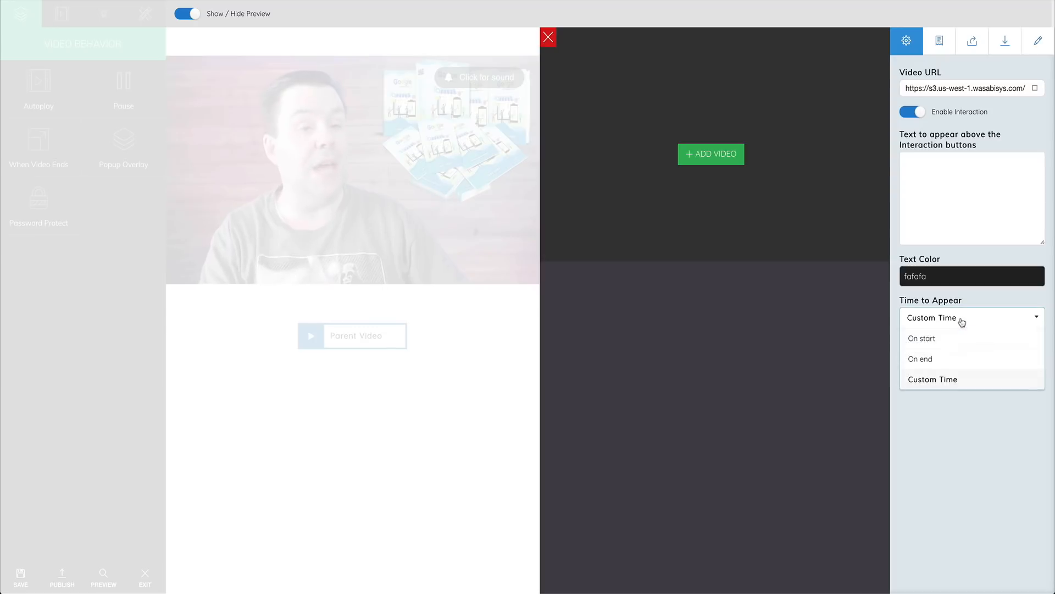
pyautogui.click(940, 381)
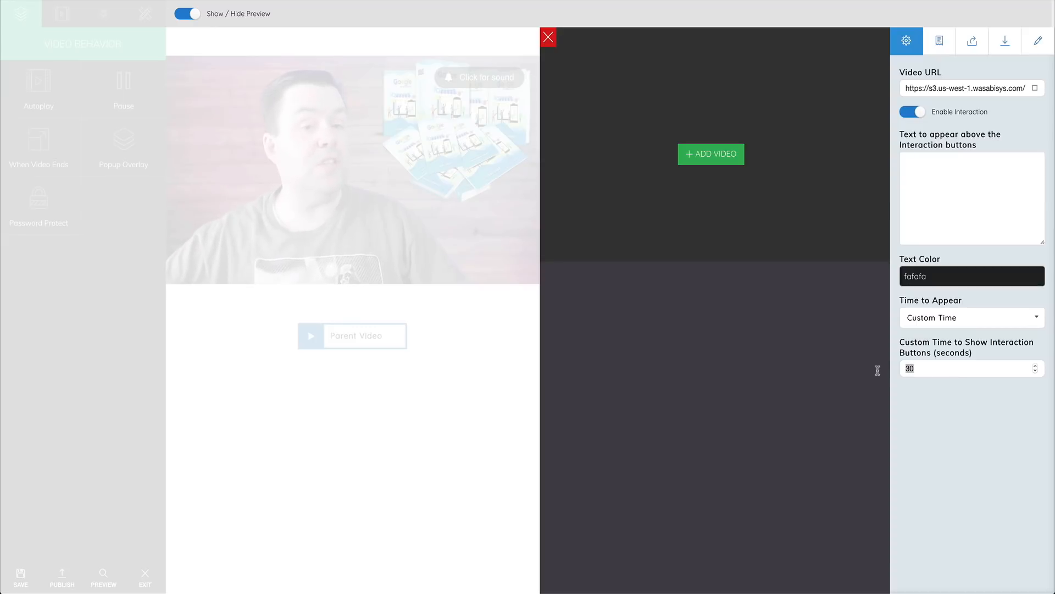
pyautogui.write('5')
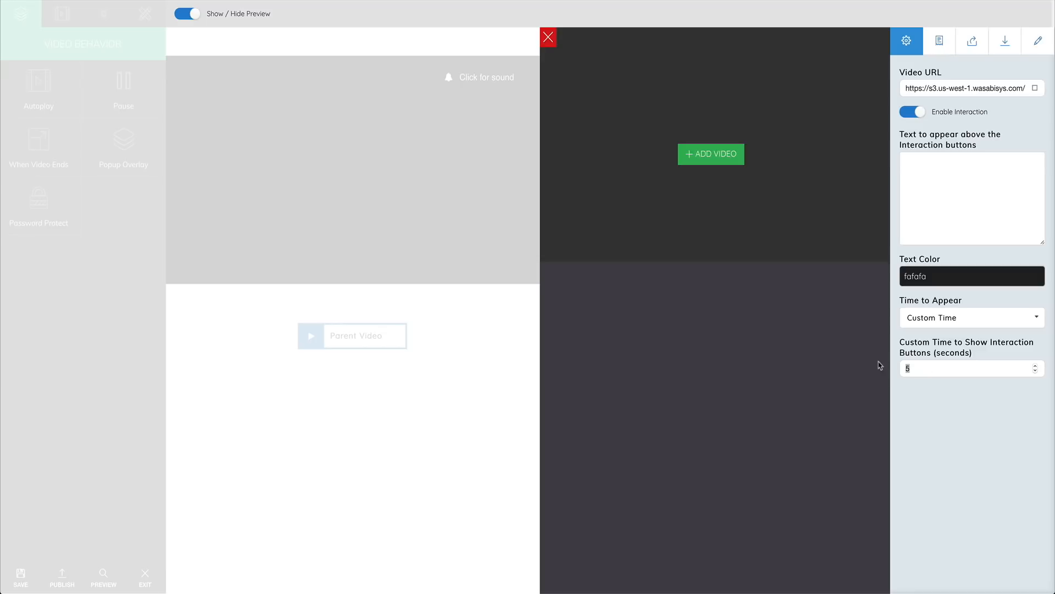
pyautogui.write('30')
# Enable the parent video's lead capture form to view its options and disable it again.
pyautogui.click(940, 45)
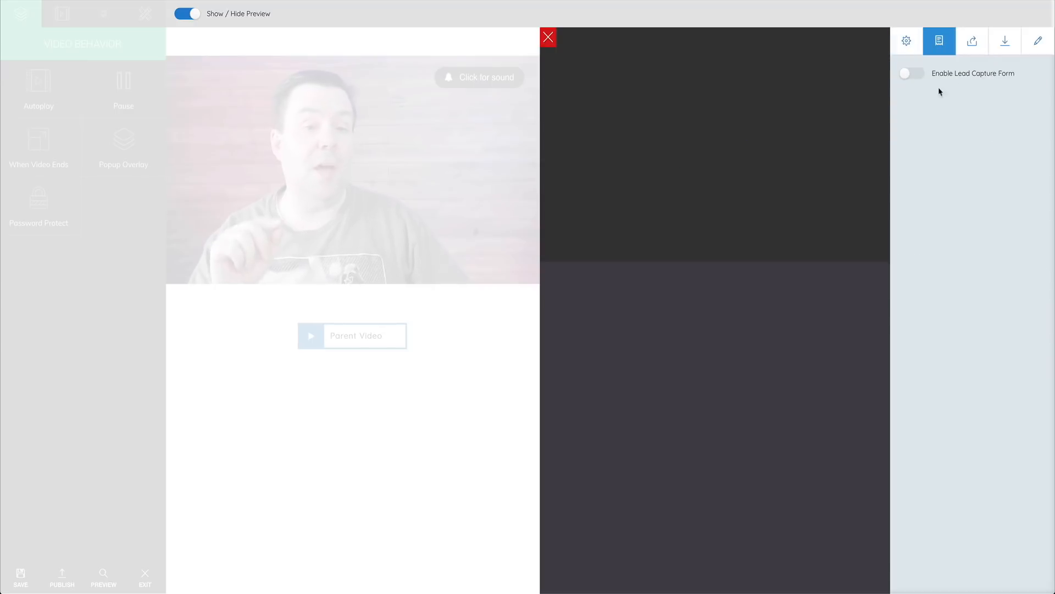
pyautogui.click(914, 74)
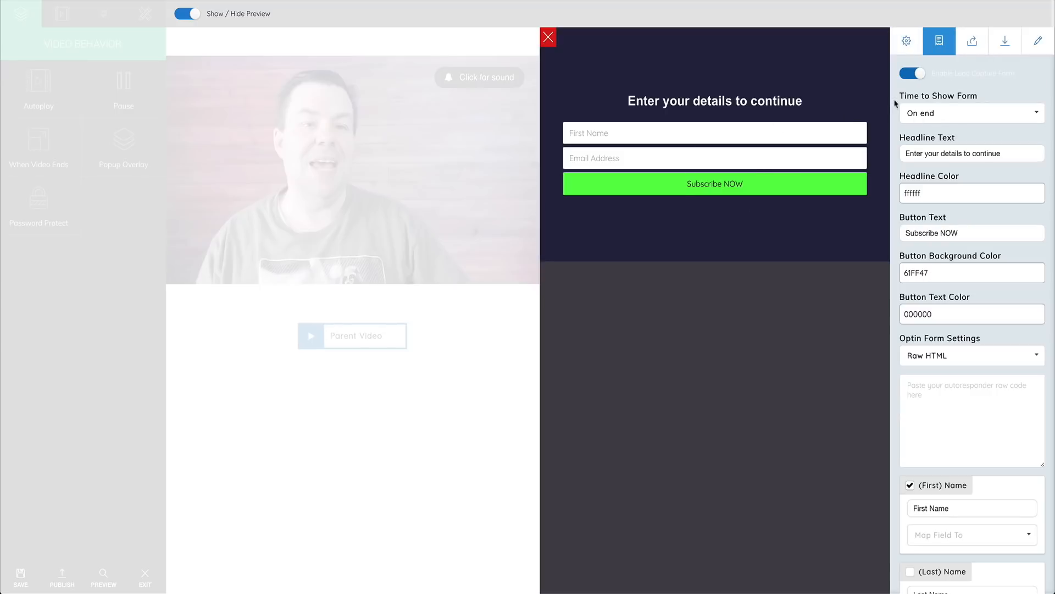
pyautogui.click(908, 74)
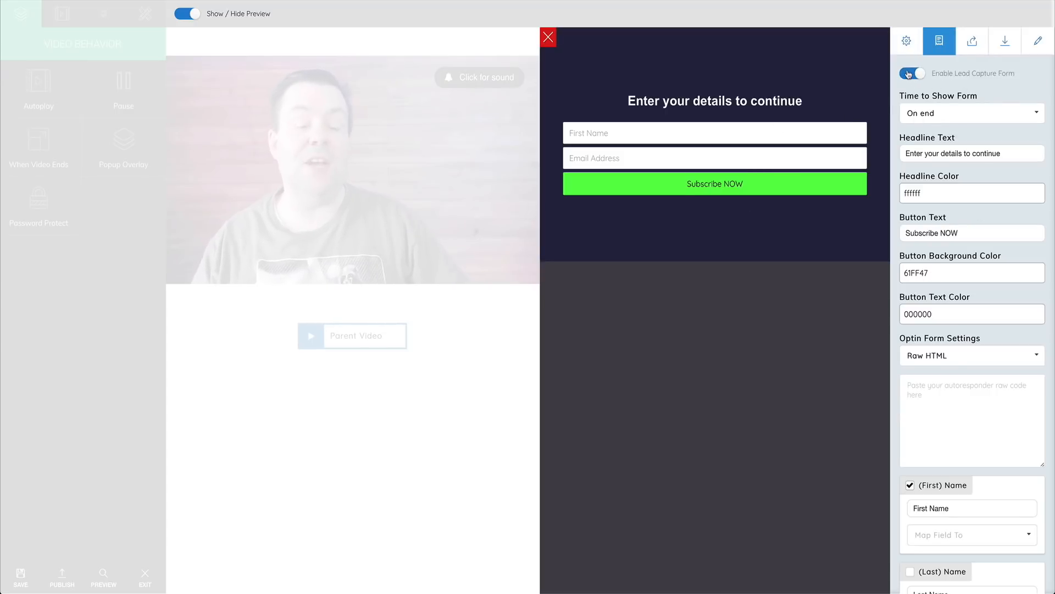
# Enable the parent video's share gateway to view its Facebook sharing options and disable it again.
pyautogui.click(967, 43)
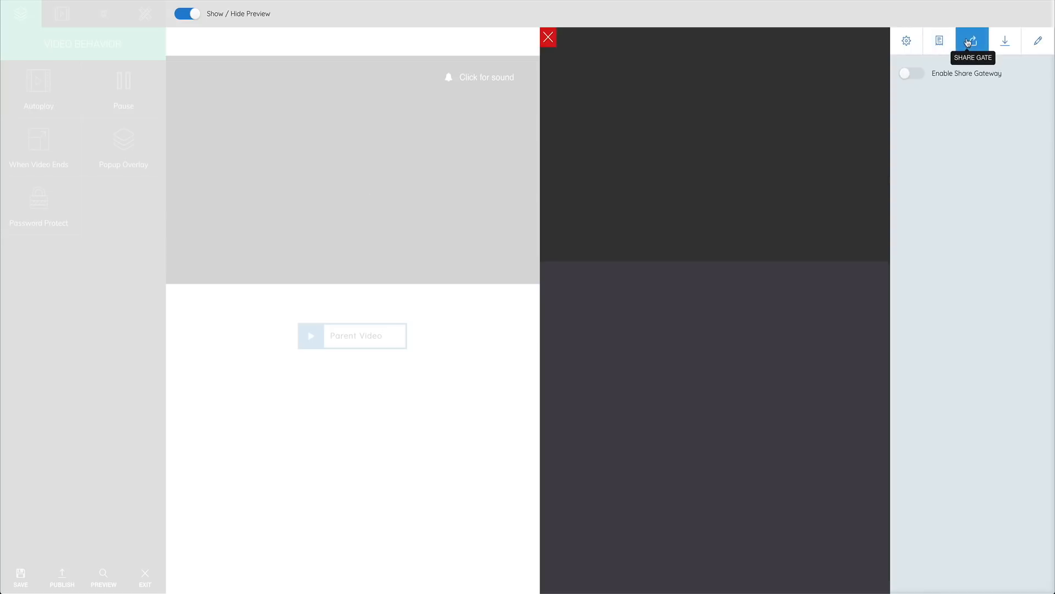
pyautogui.click(912, 74)
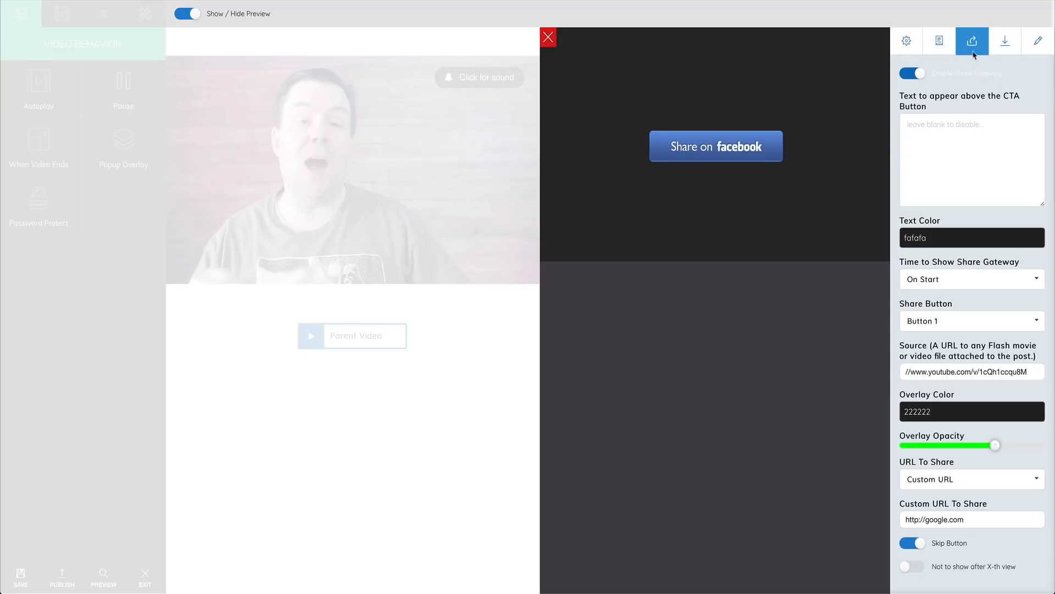
pyautogui.click(974, 73)
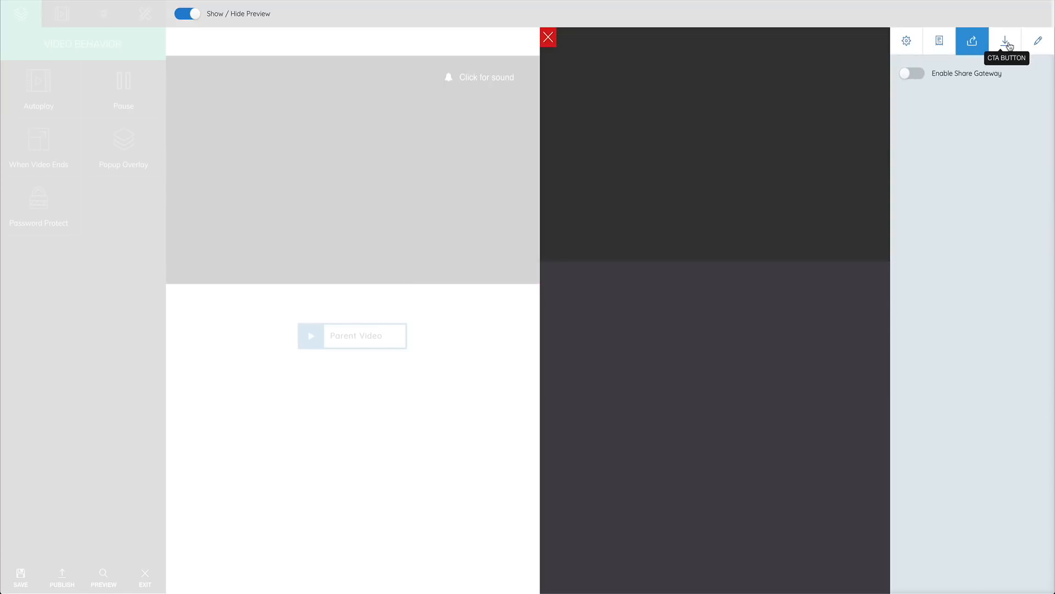
# Enable the parent video's call-to-action to view its image and timing options and disable it again.
pyautogui.click(1008, 44)
pyautogui.click(908, 77)
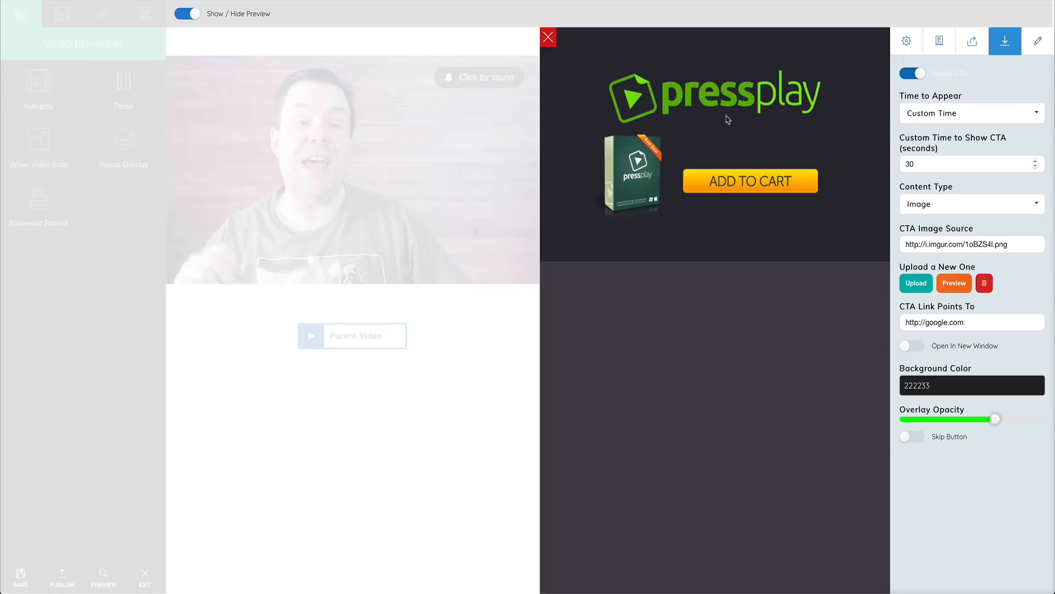
pyautogui.click(941, 74)
# Enable the parent video's annotations to view their options, disable them again, and close the parent video's settings.
pyautogui.click(1048, 43)
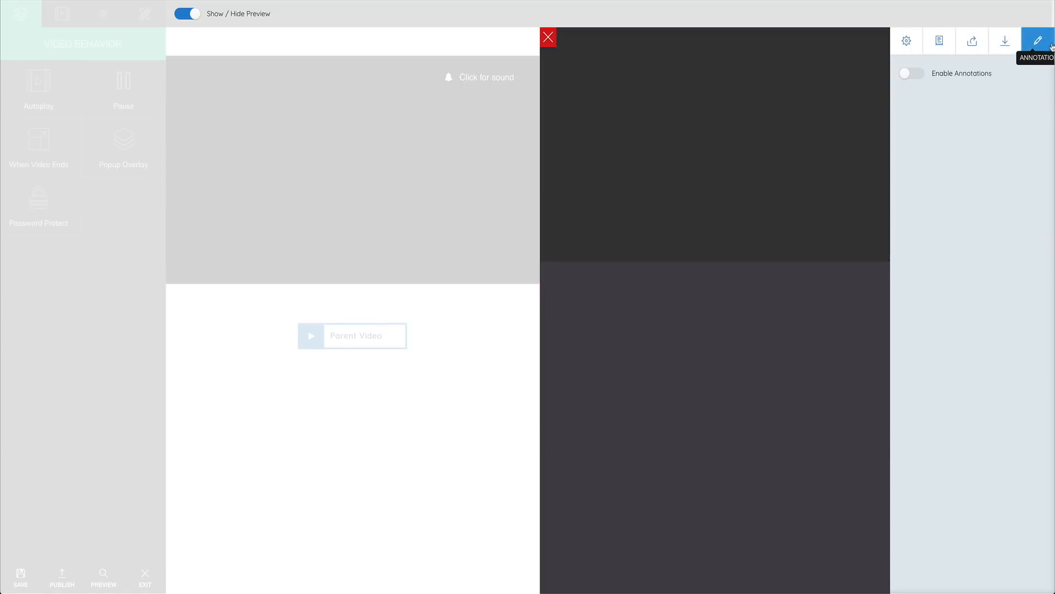
pyautogui.click(913, 76)
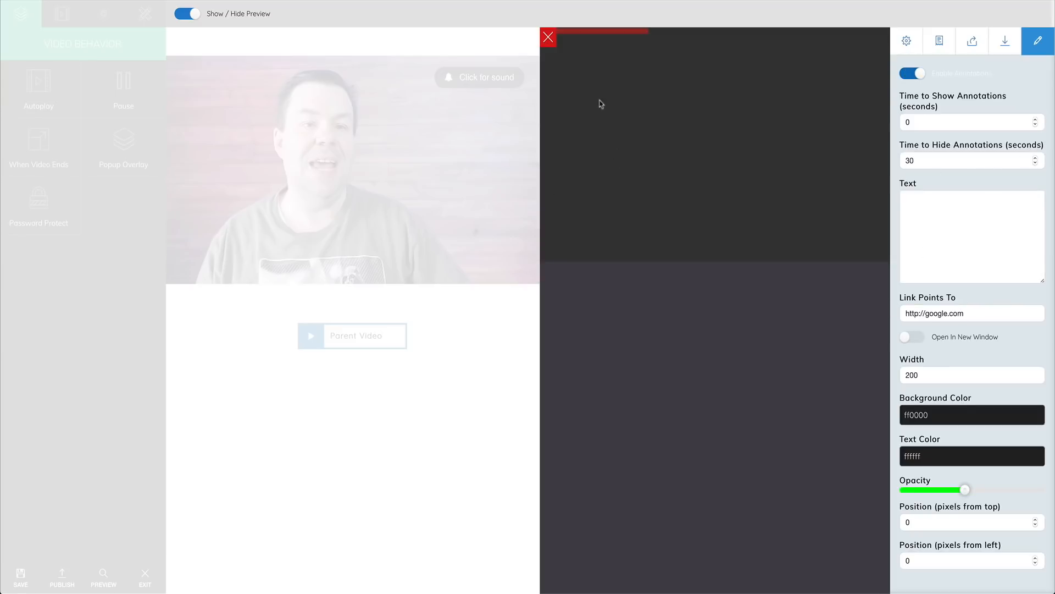
pyautogui.click(957, 76)
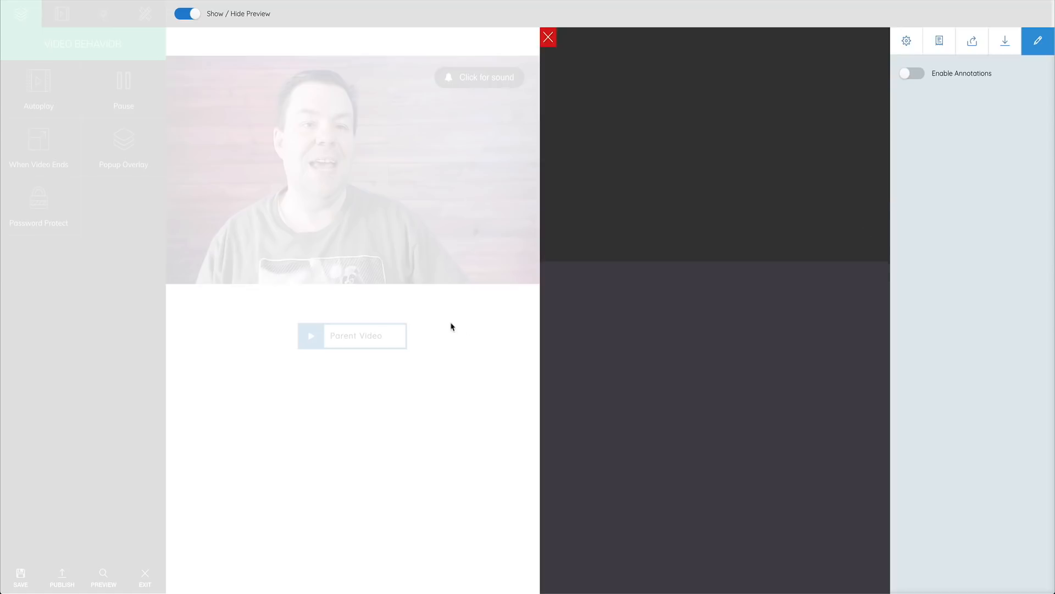
pyautogui.click(547, 40)
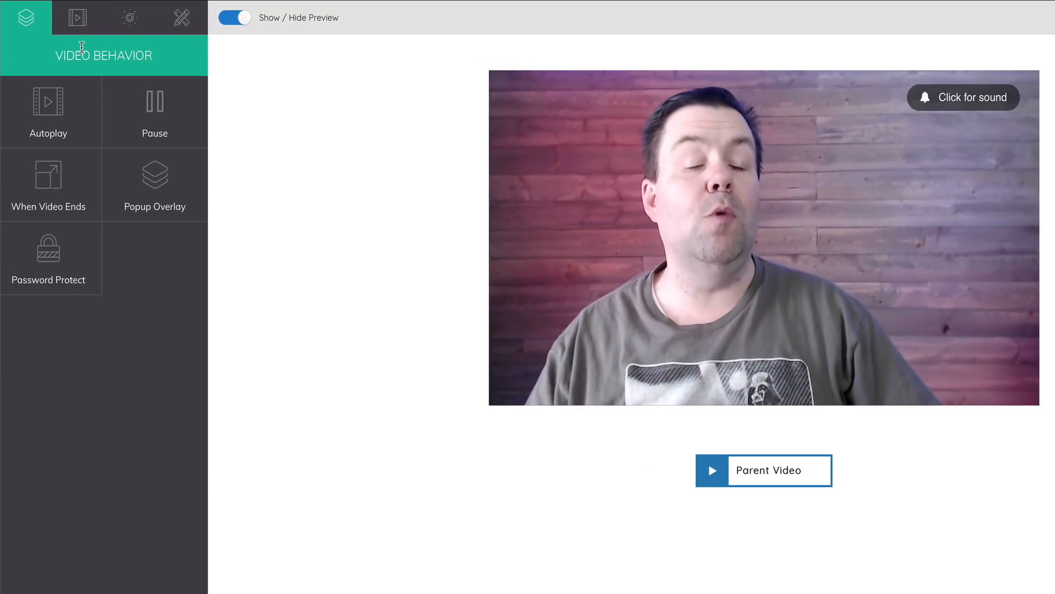
# Open the Autoplay behavior settings and switch Auto Start on Page Load off and back on.
pyautogui.click(53, 124)
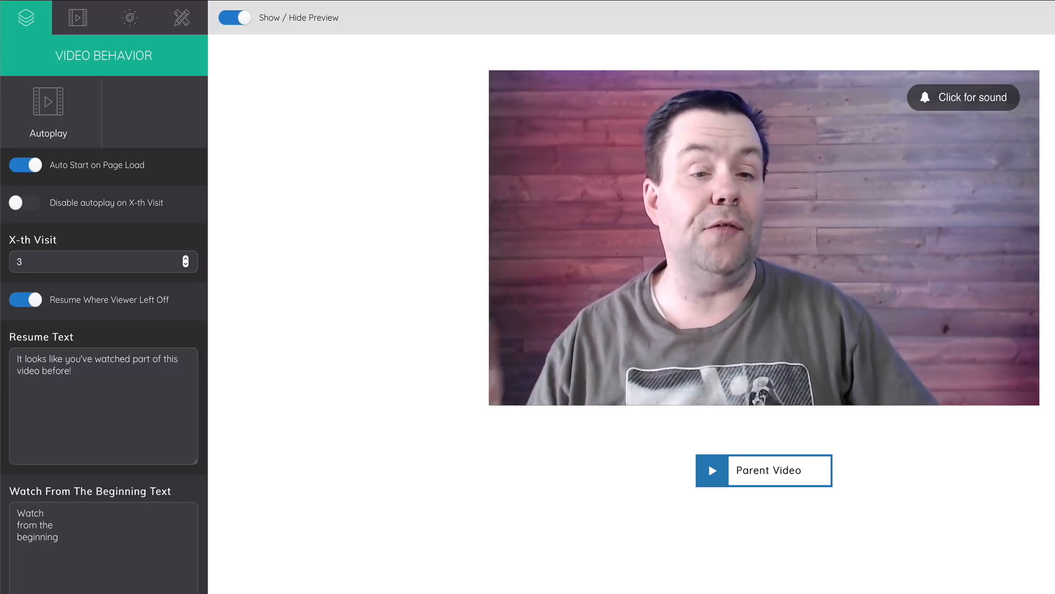
pyautogui.moveTo(592, 118)
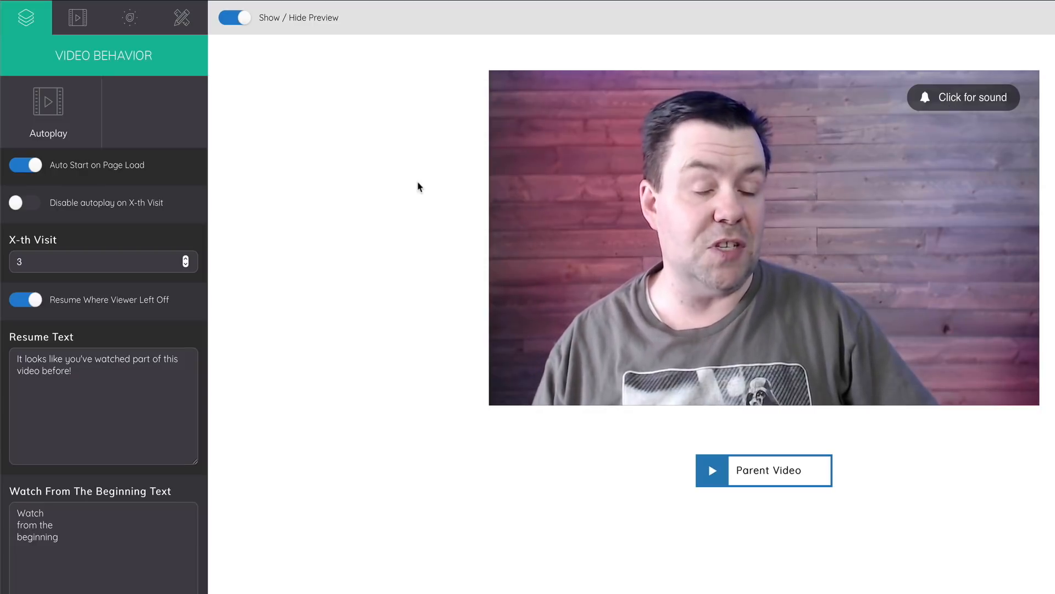
pyautogui.click(23, 172)
pyautogui.click(24, 173)
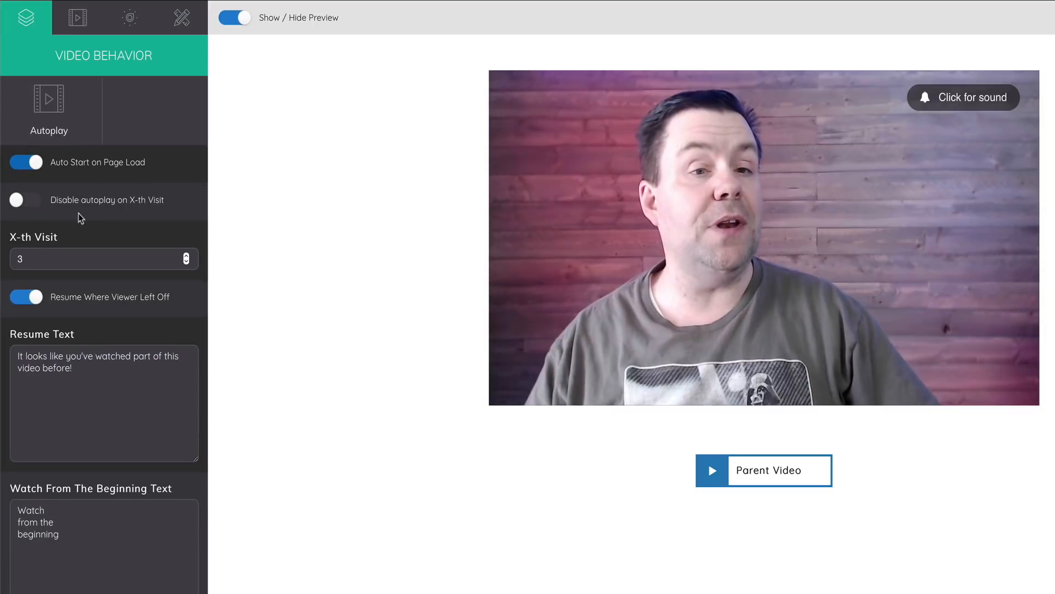
# Enable disabling autoplay on the X-th visit and set the visit number to 5.
pyautogui.moveTo(613, 182)
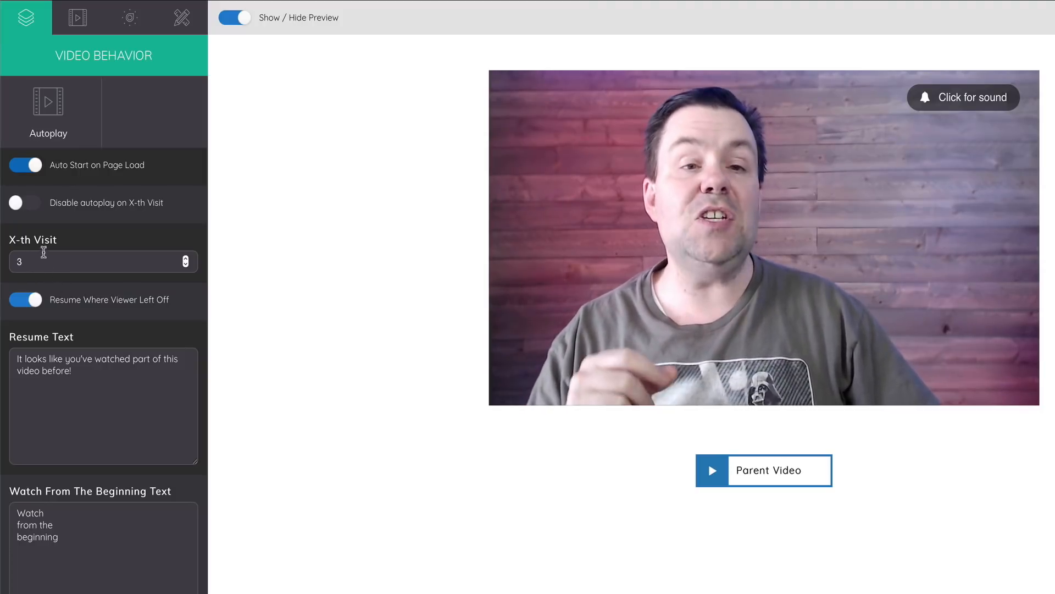
pyautogui.click(24, 203)
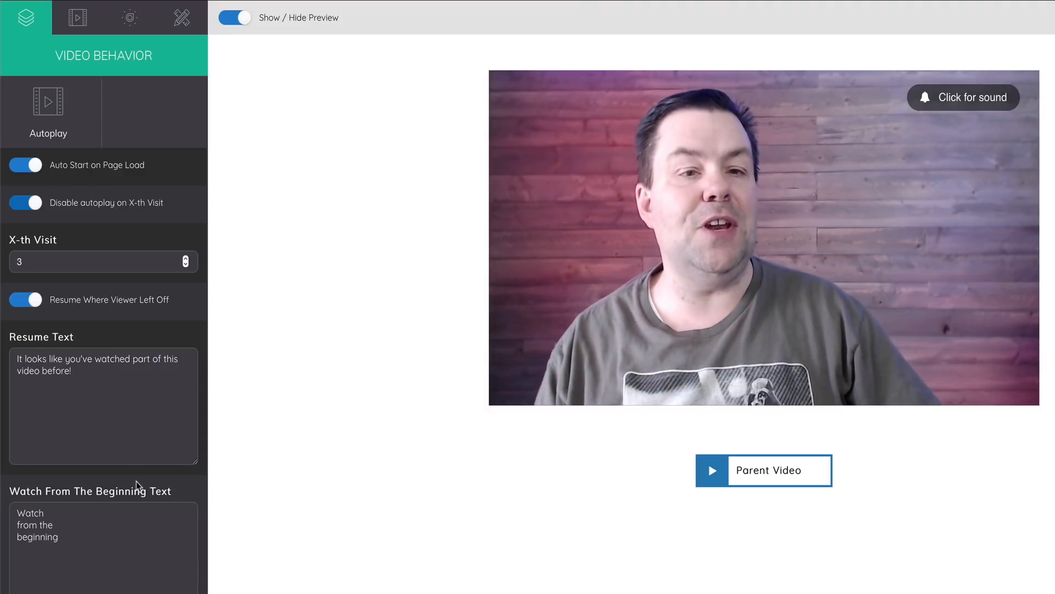
pyautogui.scroll(-1, 50, 303)
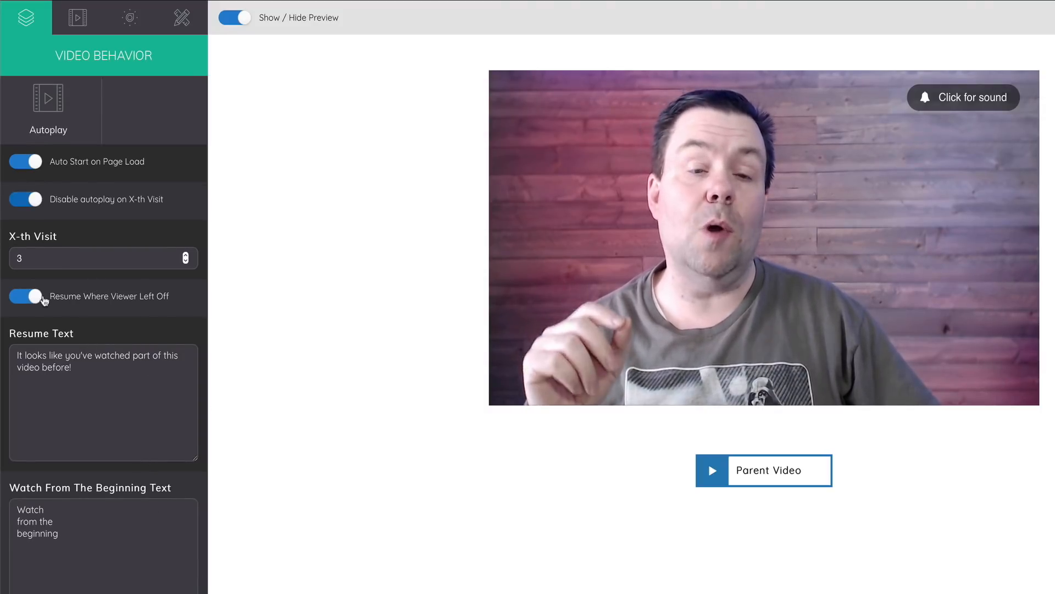
pyautogui.click(186, 260)
pyautogui.click(187, 255)
pyautogui.click(187, 254)
pyautogui.click(187, 254)
pyautogui.click(187, 254)
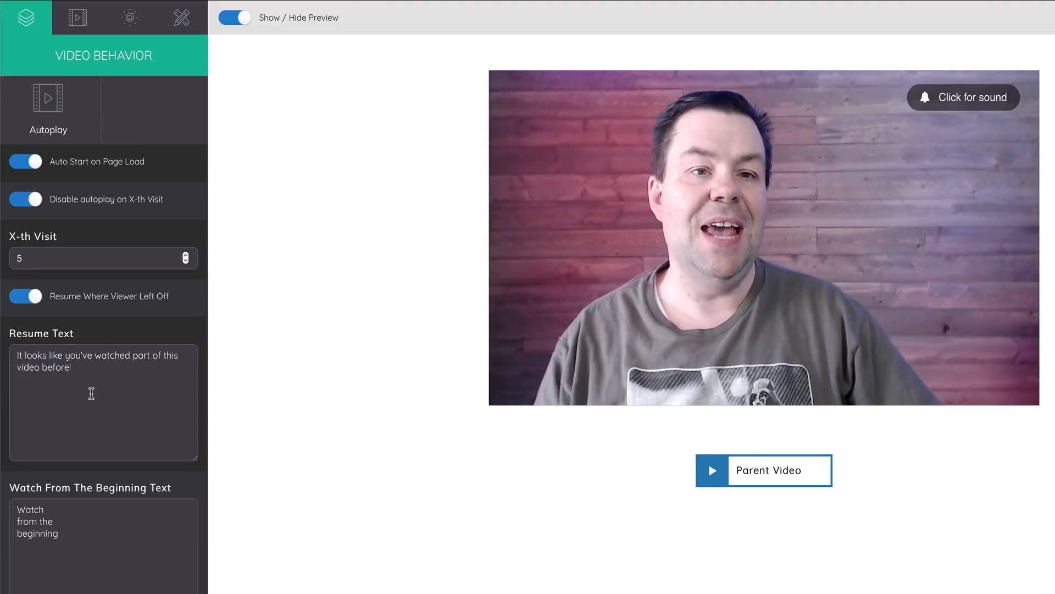
# Switch Resume Where Viewer Left Off off and back on in the Autoplay settings.
pyautogui.scroll(-4, 91, 393)
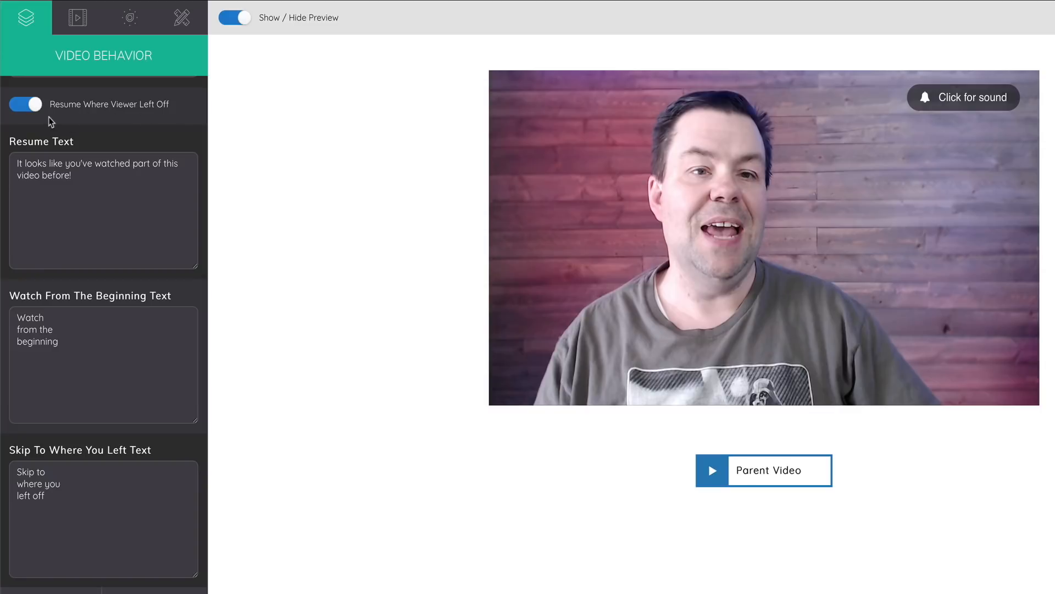
pyautogui.click(25, 106)
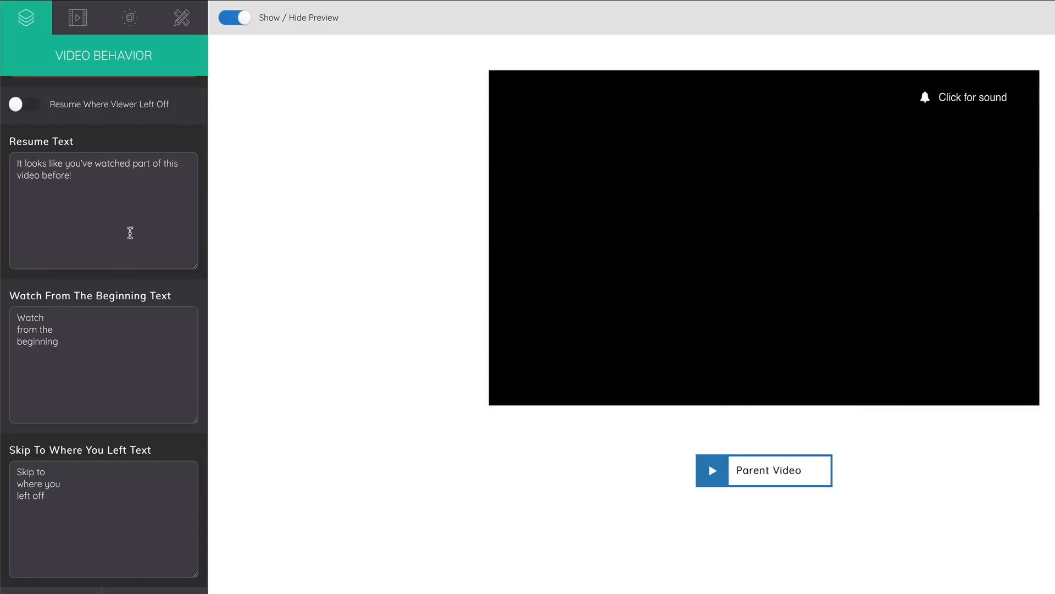
pyautogui.click(35, 108)
# Review the resume, watch-from-beginning and skip-to-where-you-left texts, and close the Autoplay settings.
pyautogui.moveTo(97, 171); pyautogui.dragTo(25, 157)
pyautogui.click(61, 209)
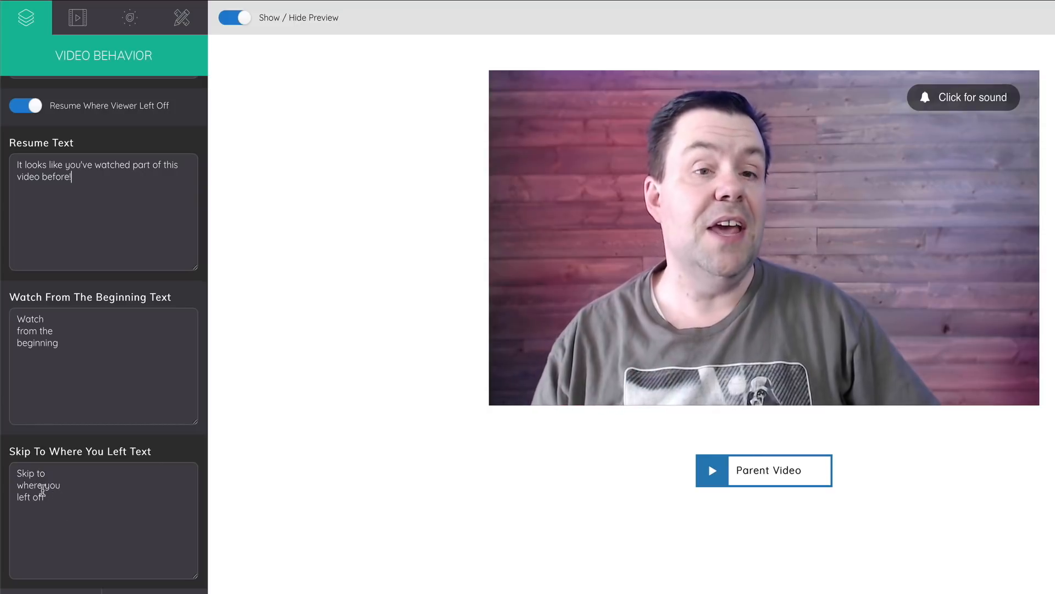
pyautogui.scroll(-1, 68, 532)
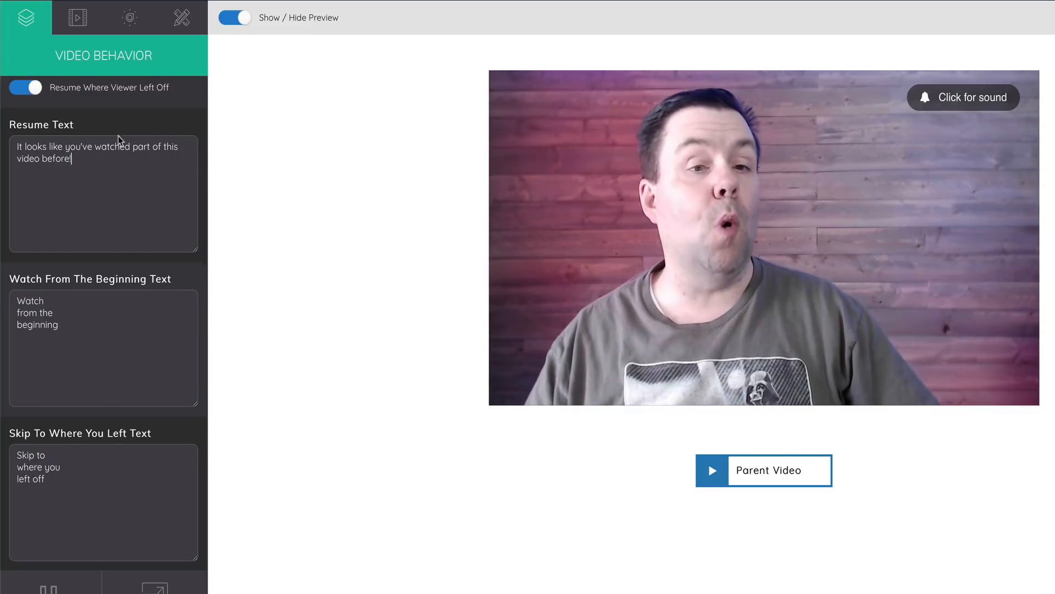
pyautogui.scroll(4, 128, 161)
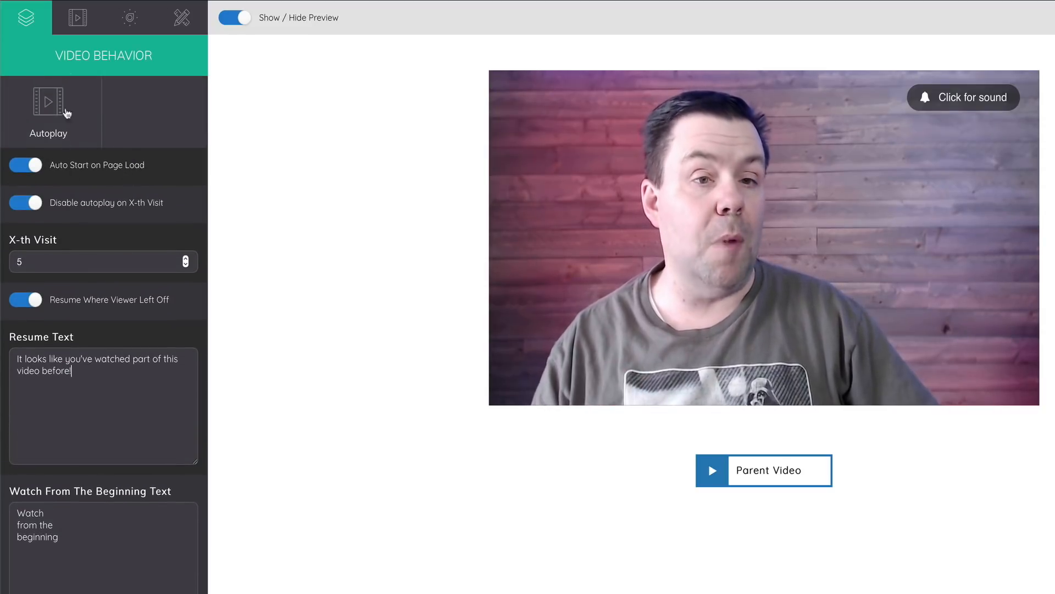
pyautogui.click(48, 124)
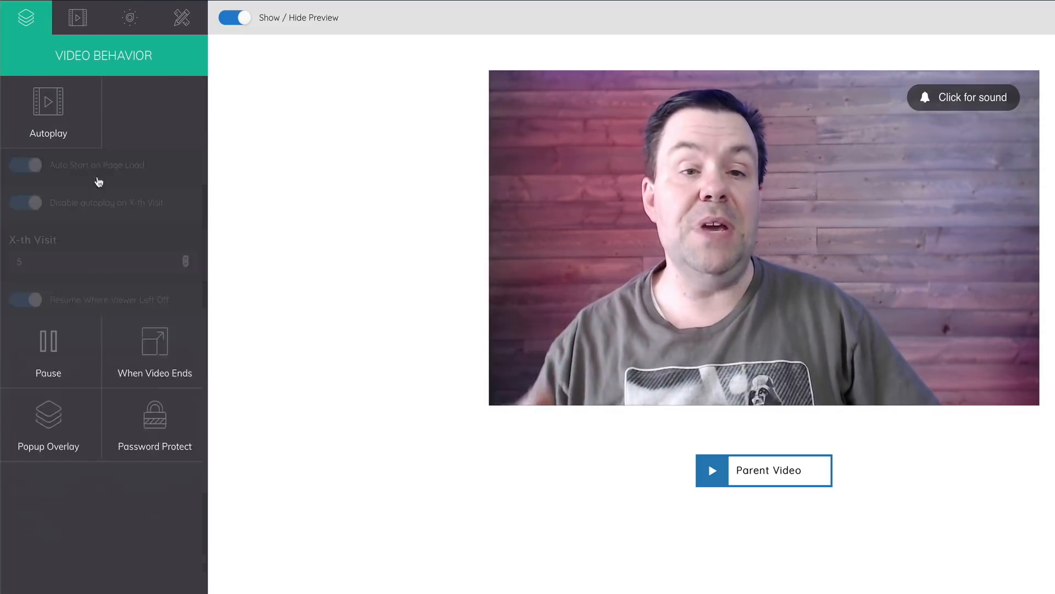
# Open the Pause behavior settings and switch Pause Outside Current Tab off and back on.
pyautogui.click(154, 130)
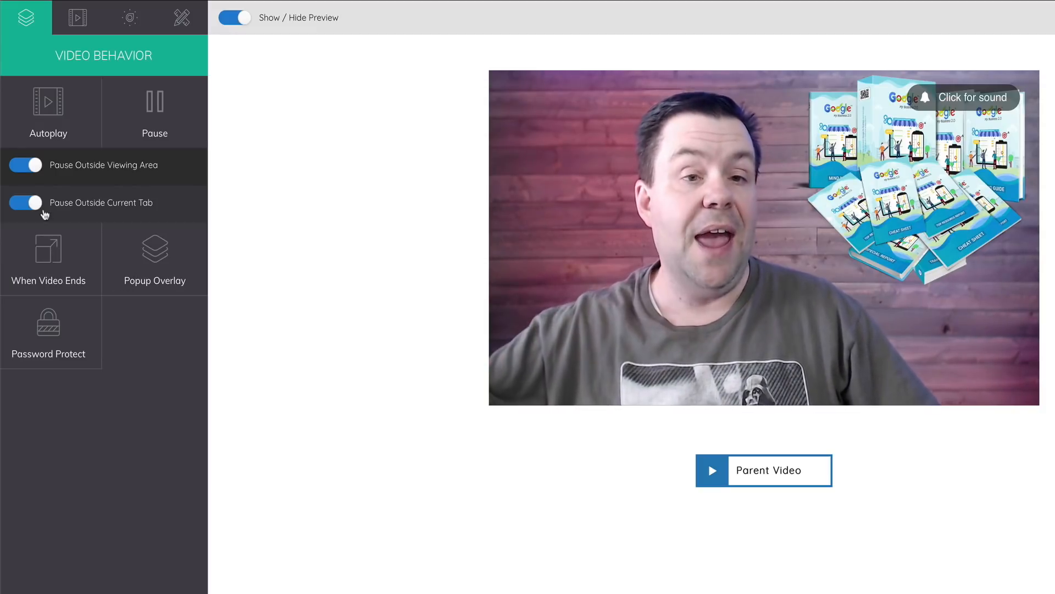
pyautogui.click(27, 203)
pyautogui.click(27, 203)
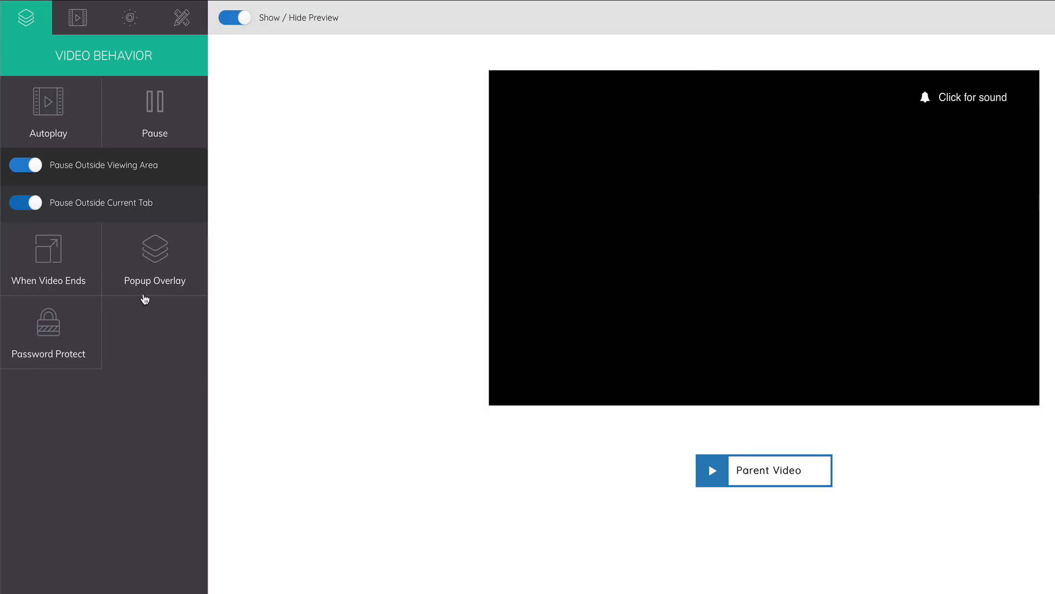
# View the available When Video Ends actions and keep Pause On First Frame selected.
pyautogui.click(53, 290)
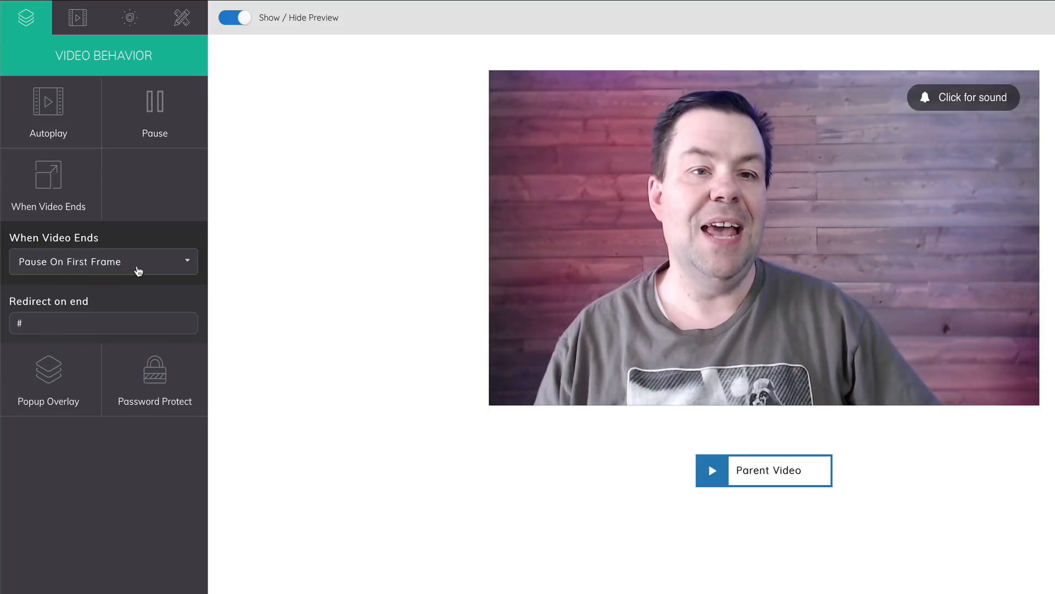
pyautogui.click(138, 271)
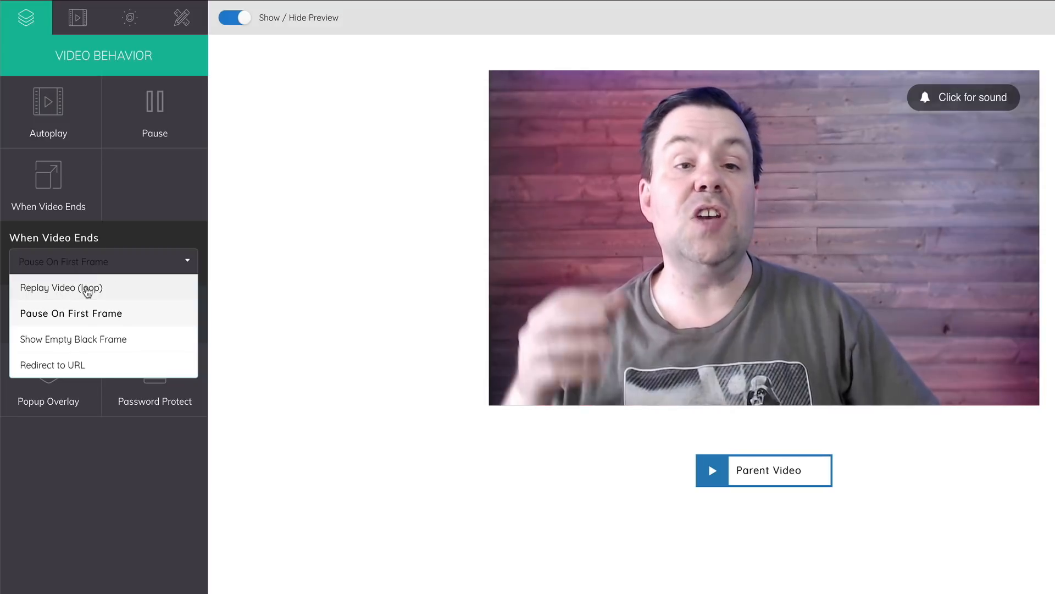
pyautogui.click(97, 316)
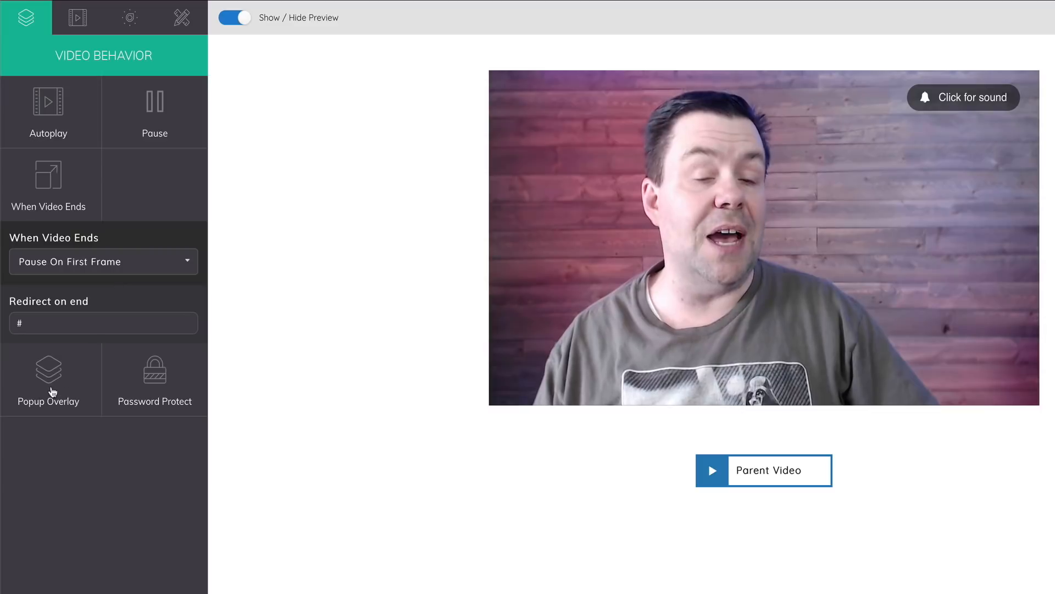
# Enable Show Popup On Scroll for the popup overlay and view the password protection settings.
pyautogui.click(37, 382)
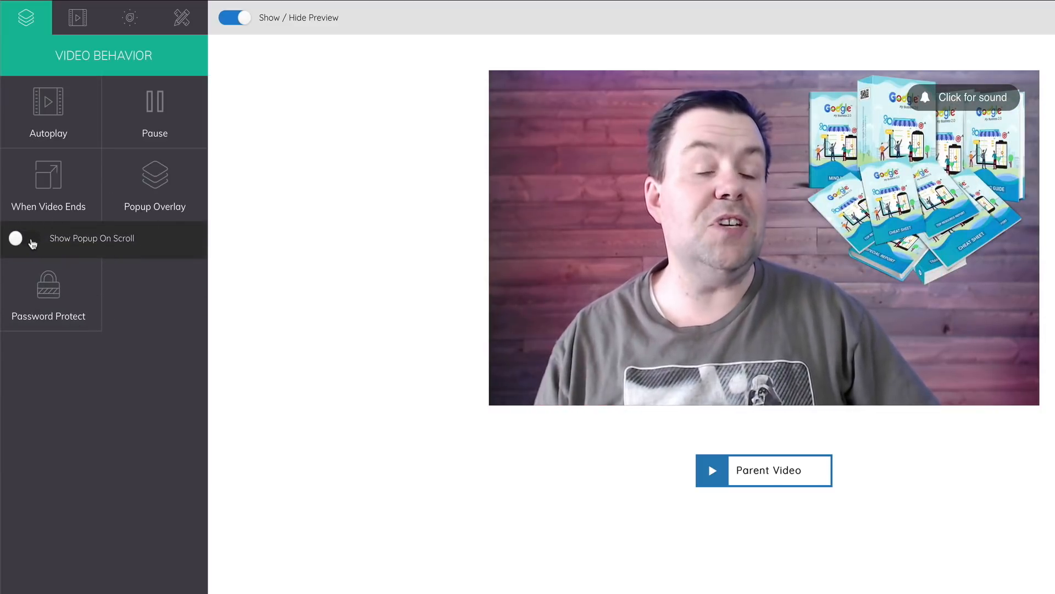
pyautogui.click(53, 243)
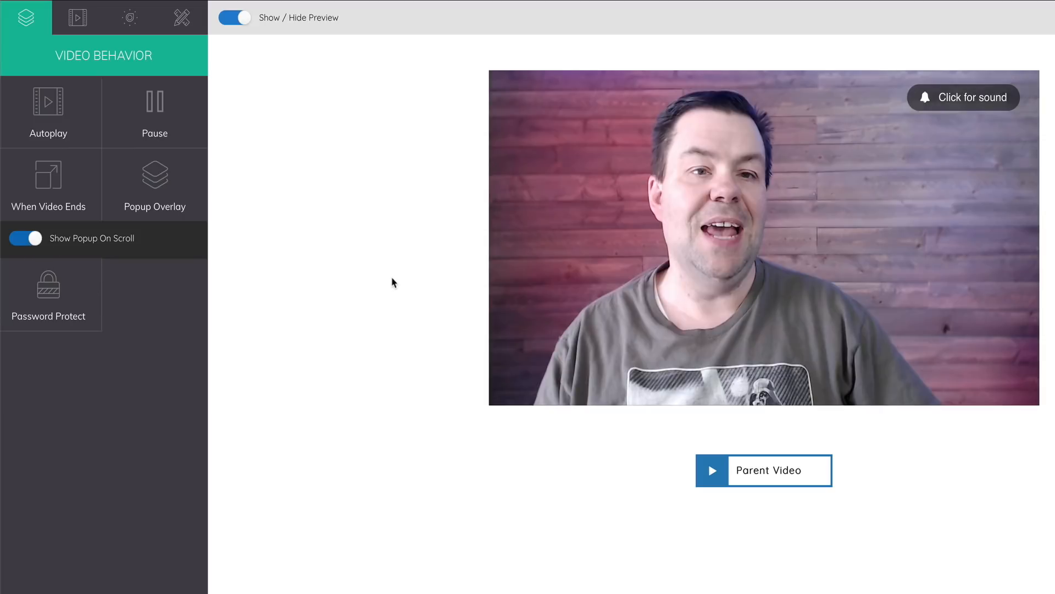
pyautogui.click(48, 291)
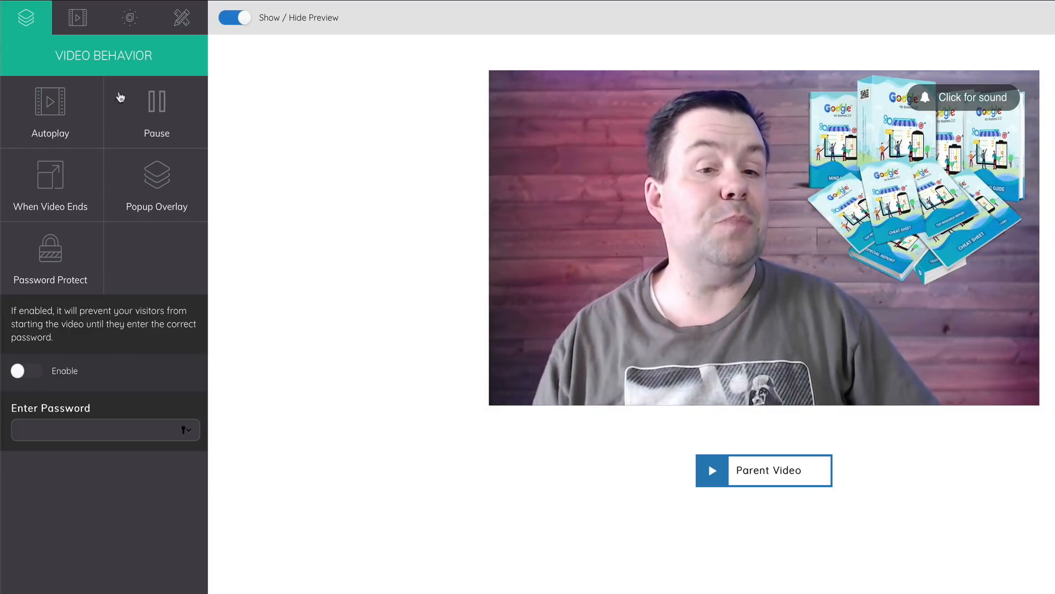
# Open the Video Controls settings under Video Appearance and check the control bar in the preview.
pyautogui.click(77, 22)
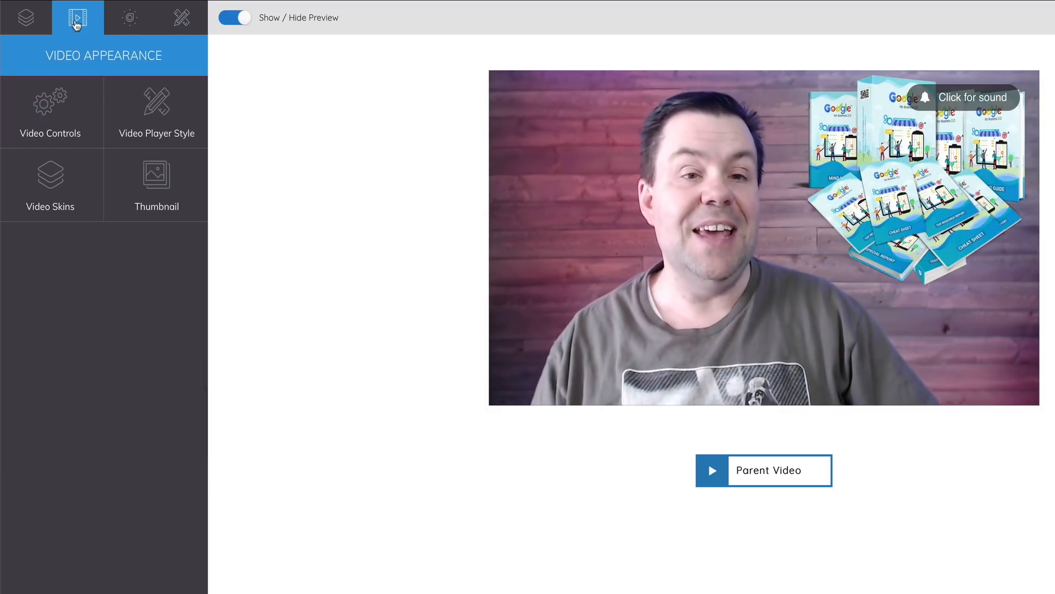
pyautogui.click(60, 121)
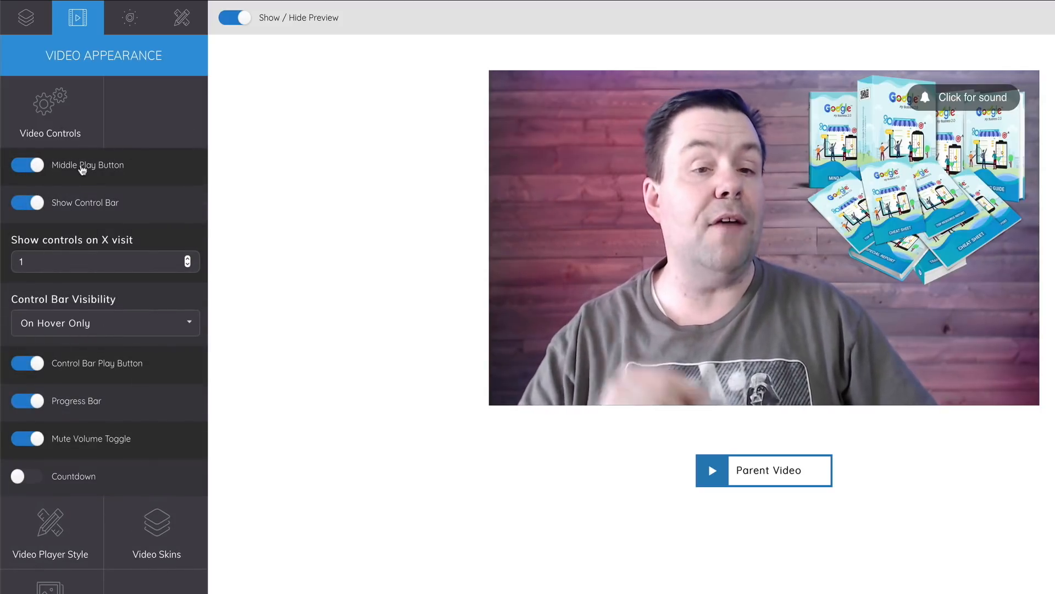
pyautogui.moveTo(898, 189)
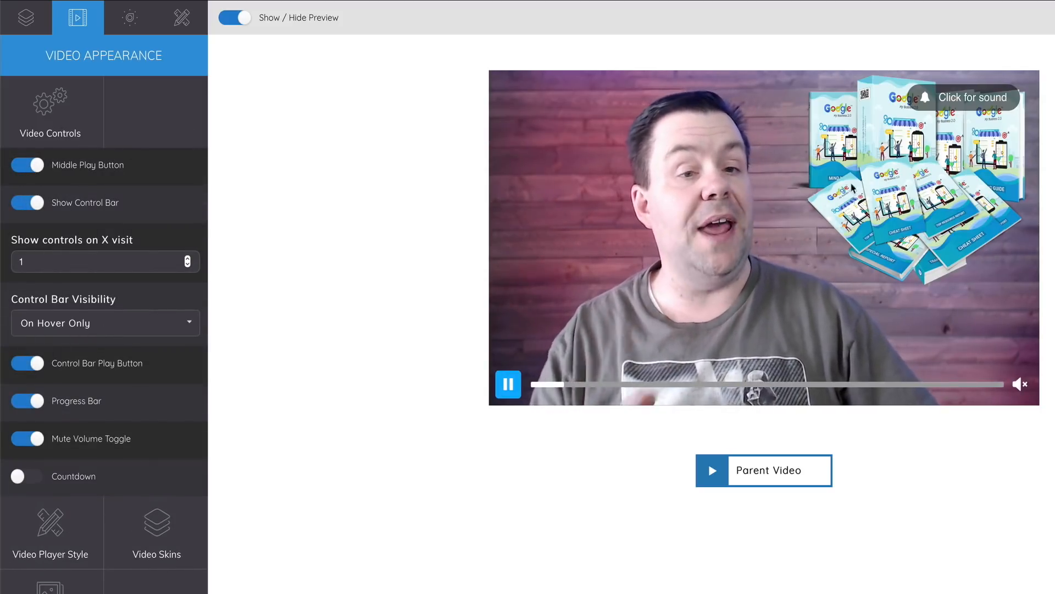
# Switch Middle Play Button and Show Control Bar off and back on.
pyautogui.click(25, 168)
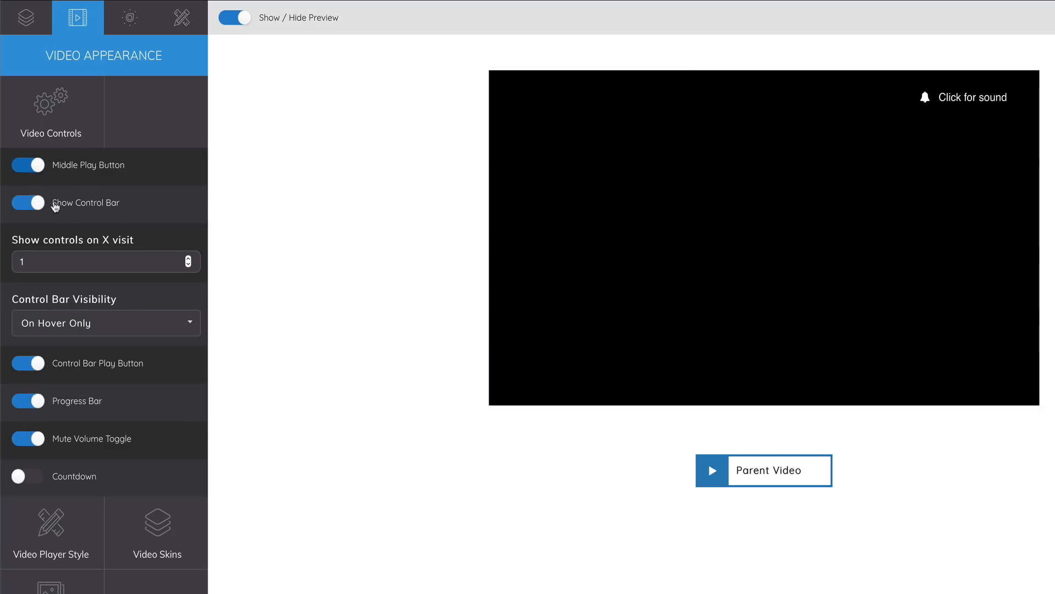
pyautogui.click(12, 205)
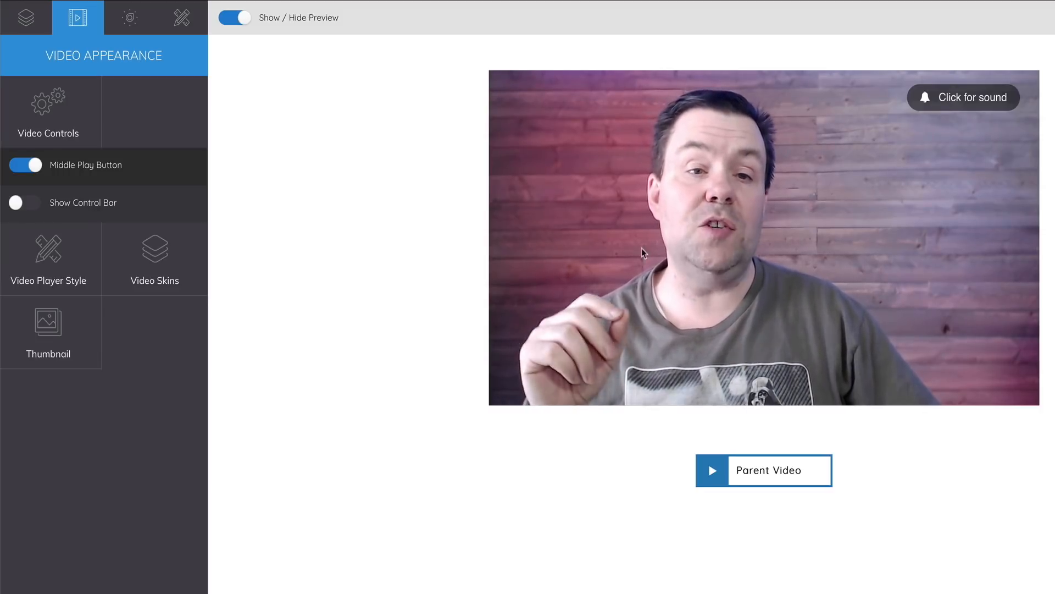
pyautogui.click(27, 203)
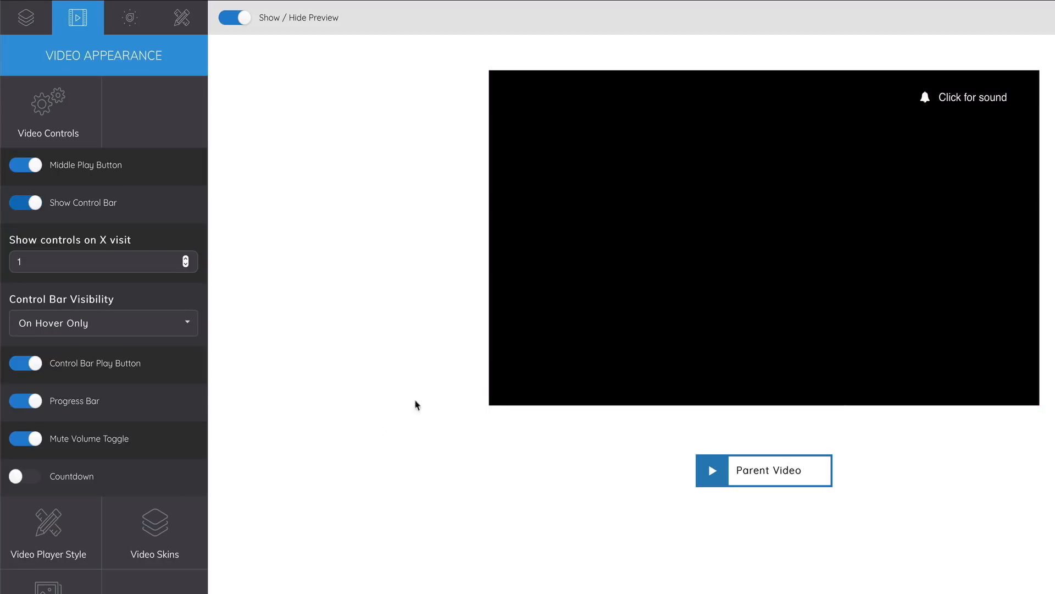
# Enable the video's Countdown and set its position to Top right.
pyautogui.moveTo(615, 327)
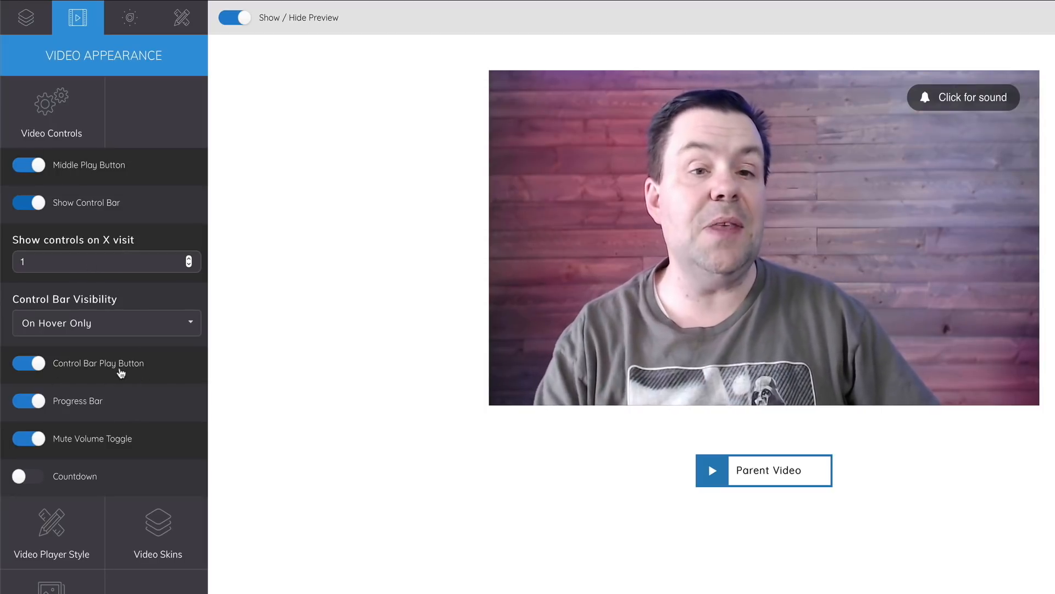
pyautogui.moveTo(511, 369)
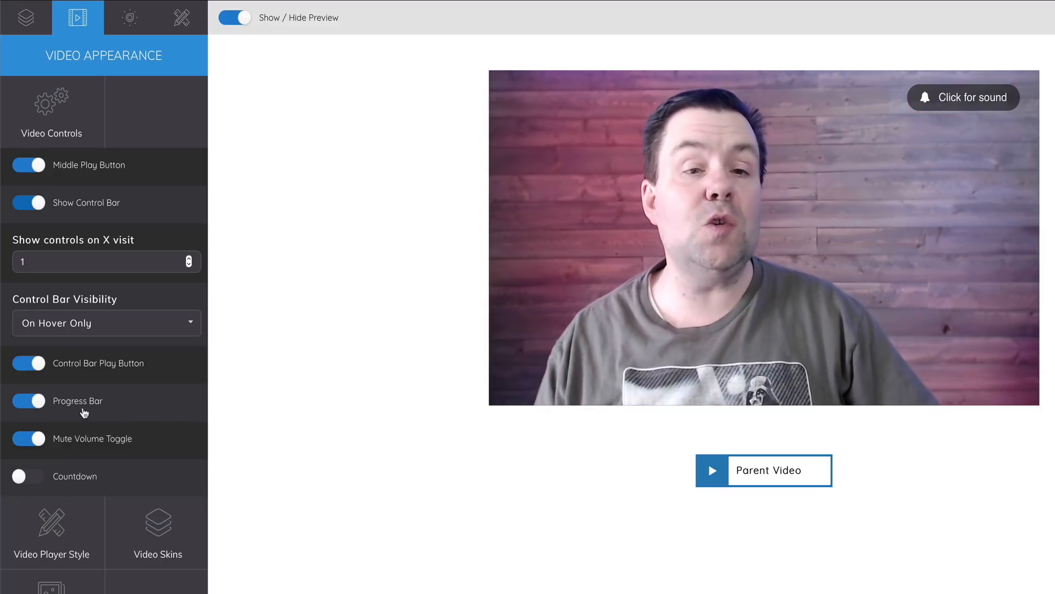
pyautogui.moveTo(501, 389)
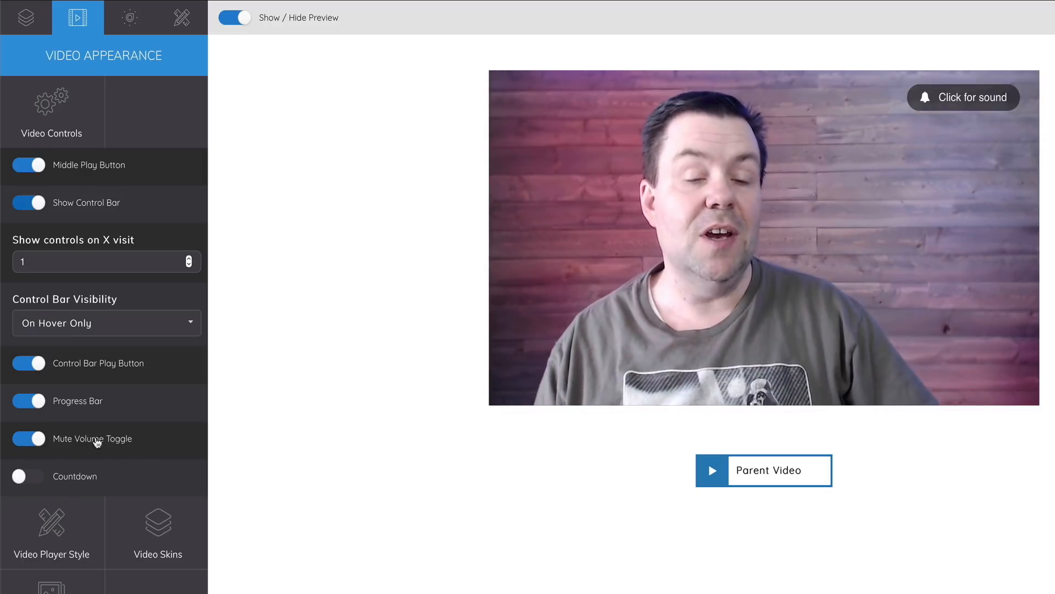
pyautogui.moveTo(1025, 387)
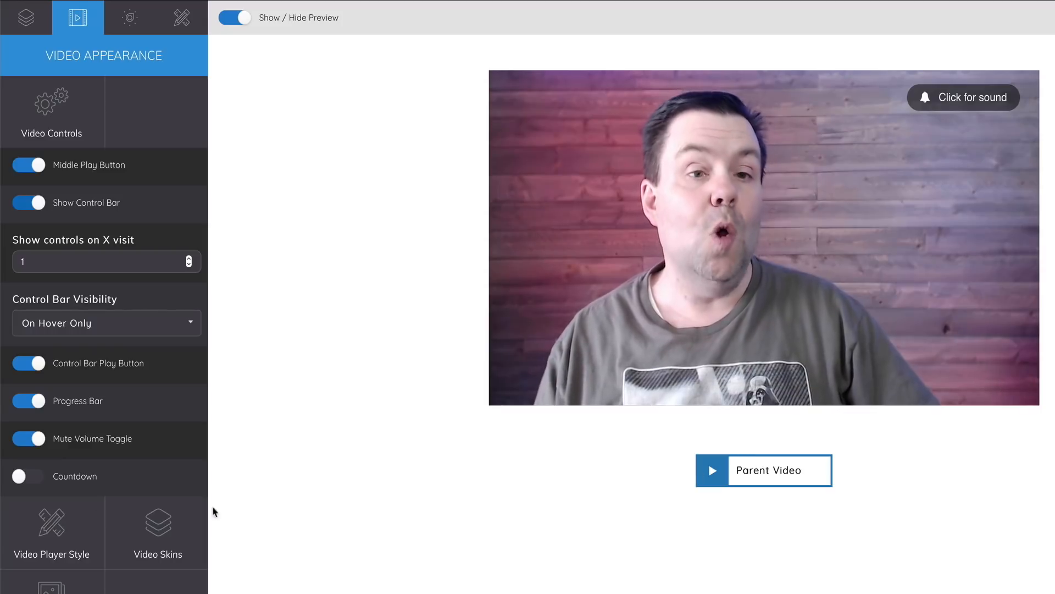
pyautogui.click(27, 476)
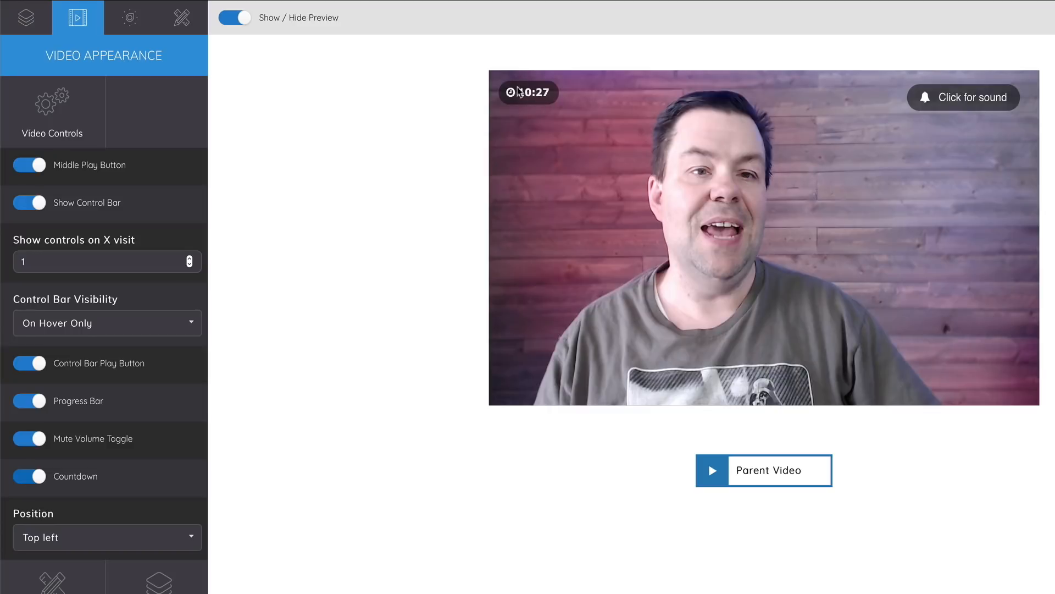
pyautogui.click(117, 542)
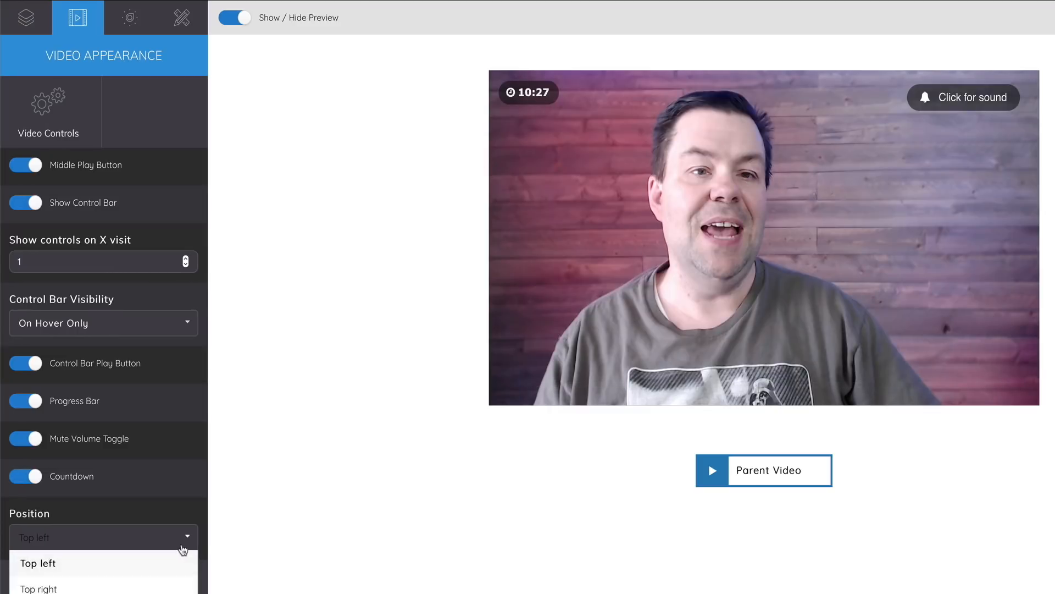
pyautogui.click(56, 589)
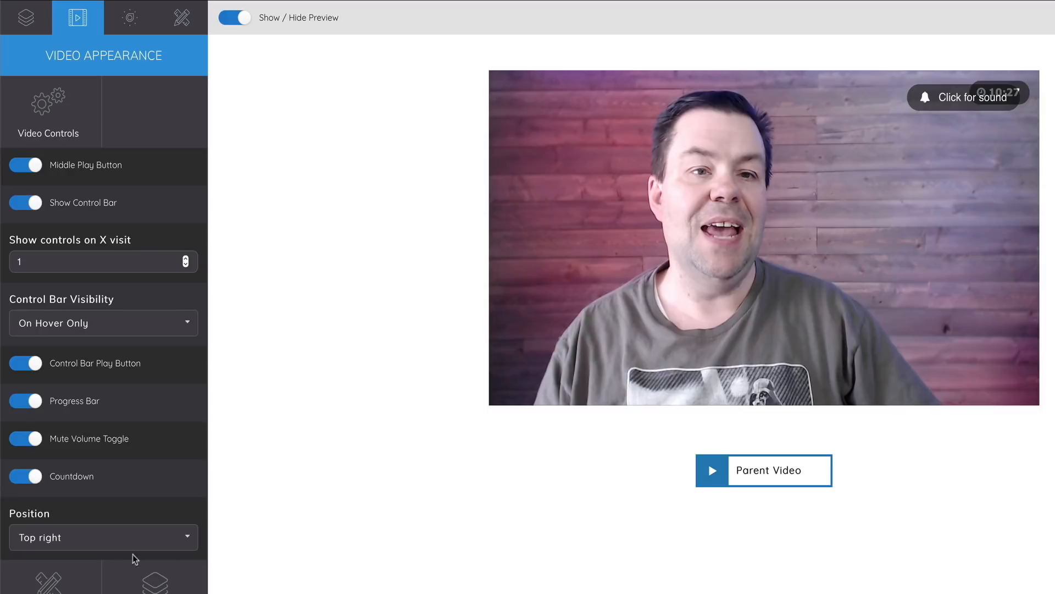
# Set the Controls Color in the Video Player Style settings to the red D0244C.
pyautogui.scroll(-2, 101, 552)
pyautogui.scroll(2, 148, 462)
pyautogui.scroll(-1, 161, 465)
pyautogui.click(48, 580)
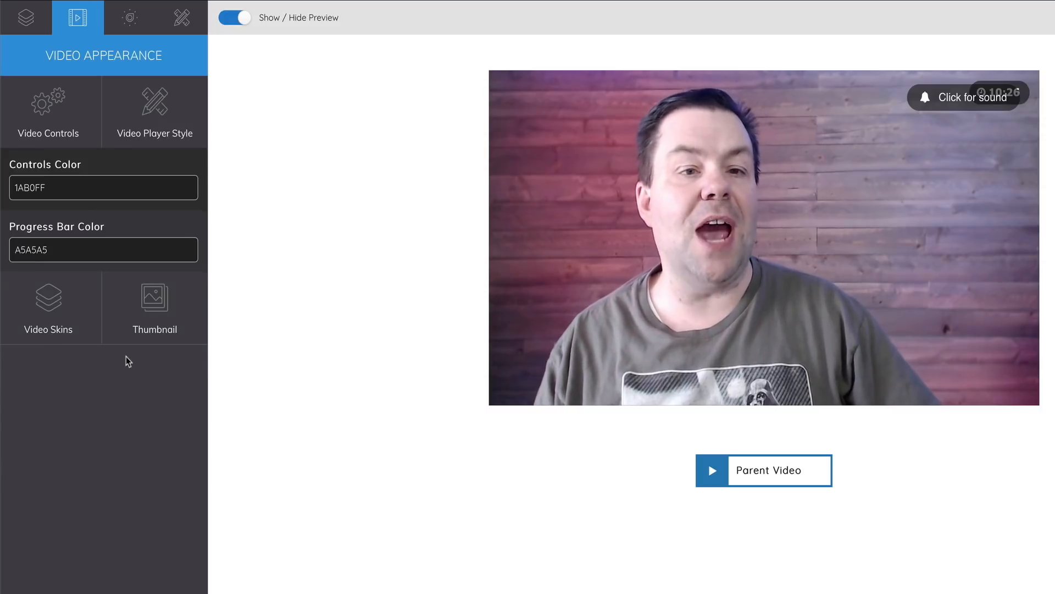
pyautogui.click(43, 188)
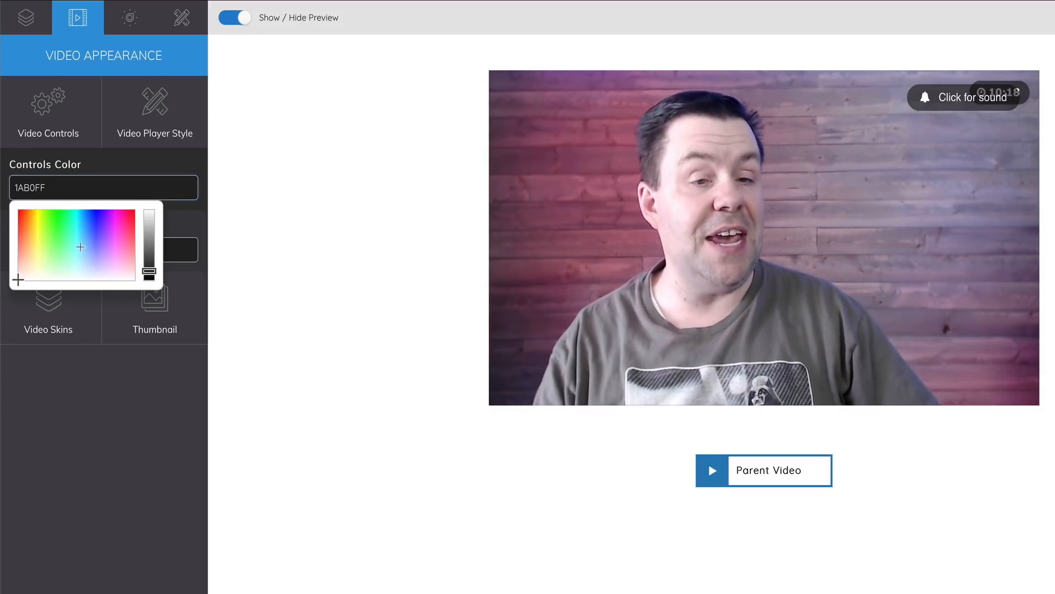
pyautogui.click(97, 220)
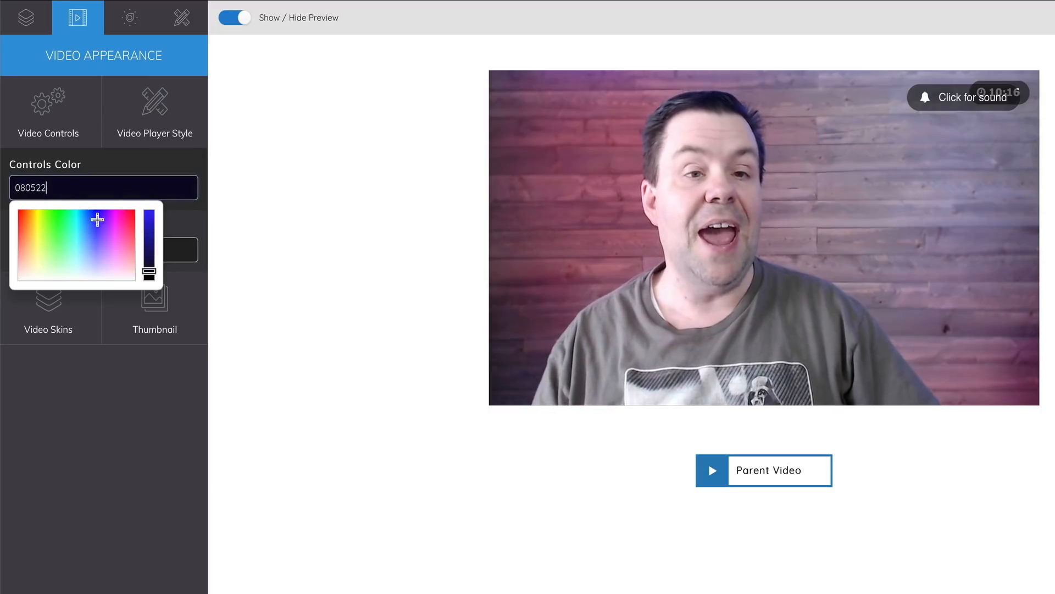
pyautogui.click(150, 227)
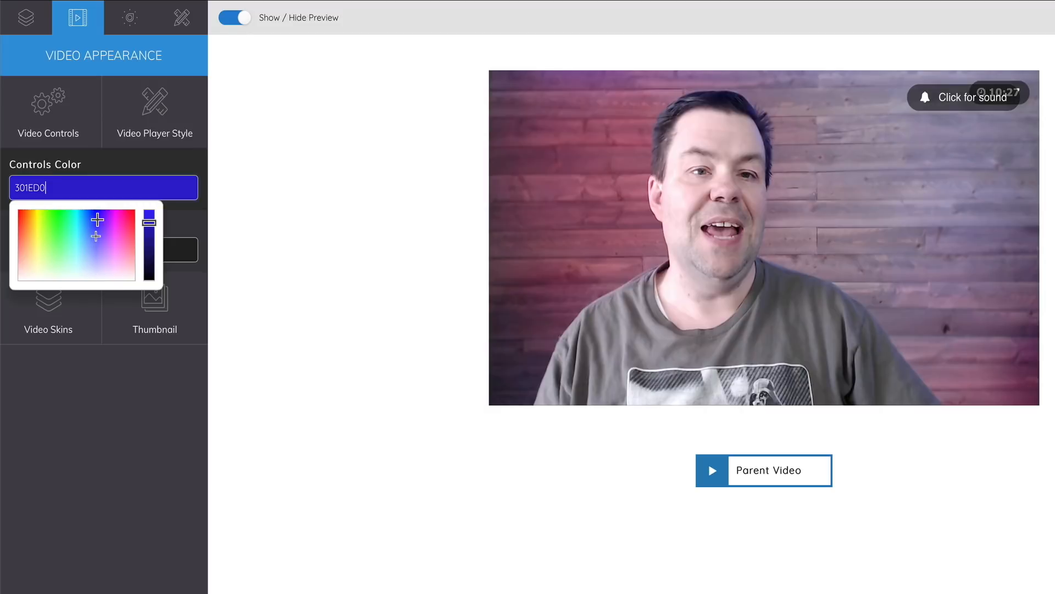
pyautogui.click(129, 222)
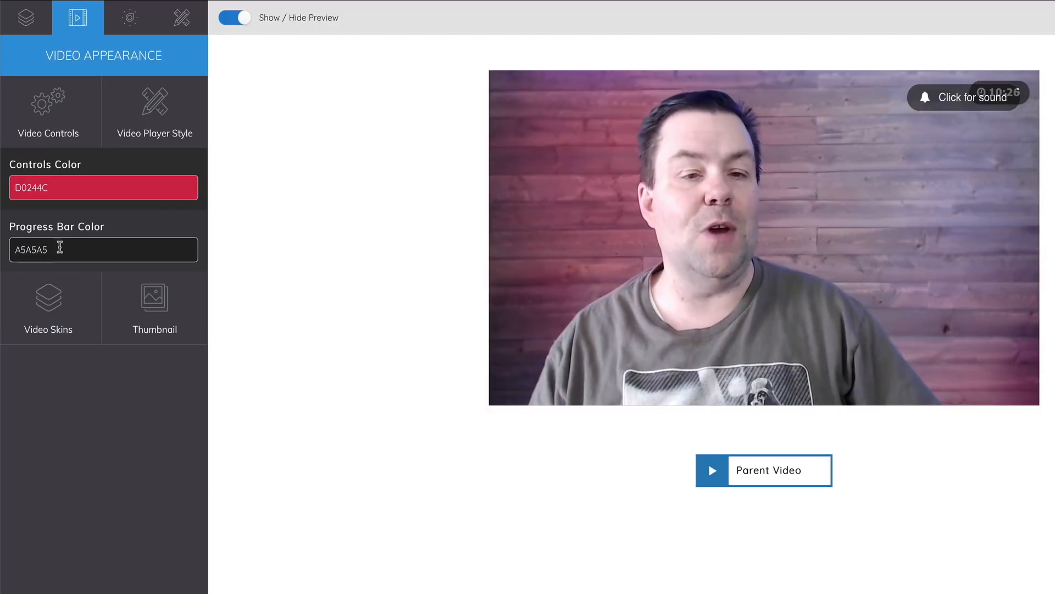
# Set the Progress Bar Color to the magenta B22892.
pyautogui.click(78, 250)
pyautogui.click(98, 301)
pyautogui.click(117, 287)
pyautogui.click(149, 293)
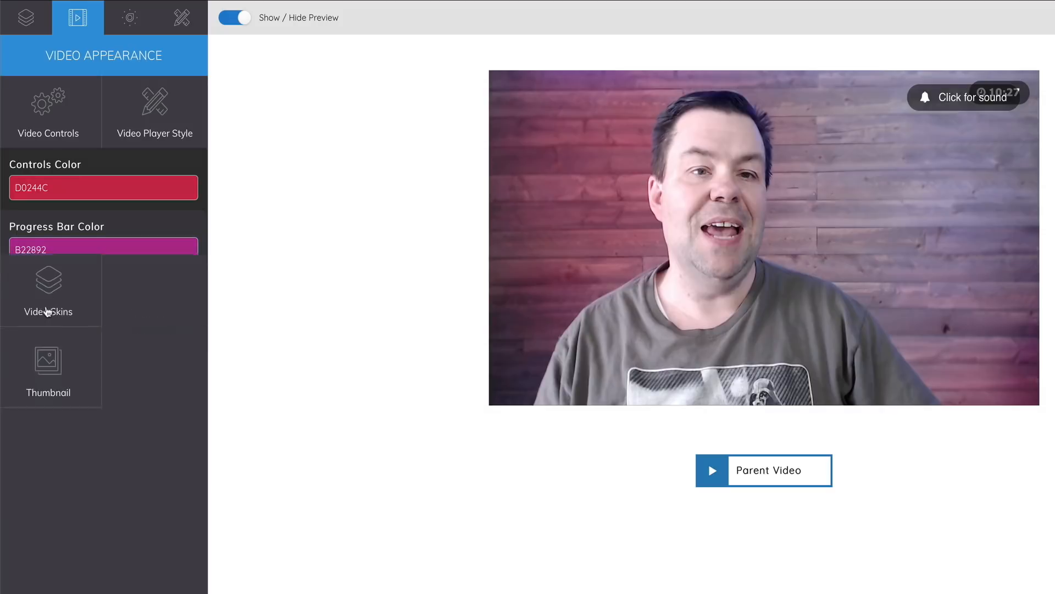
# Open the Video Skins settings and apply the iPad skin to the video.
pyautogui.click(48, 307)
pyautogui.click(94, 266)
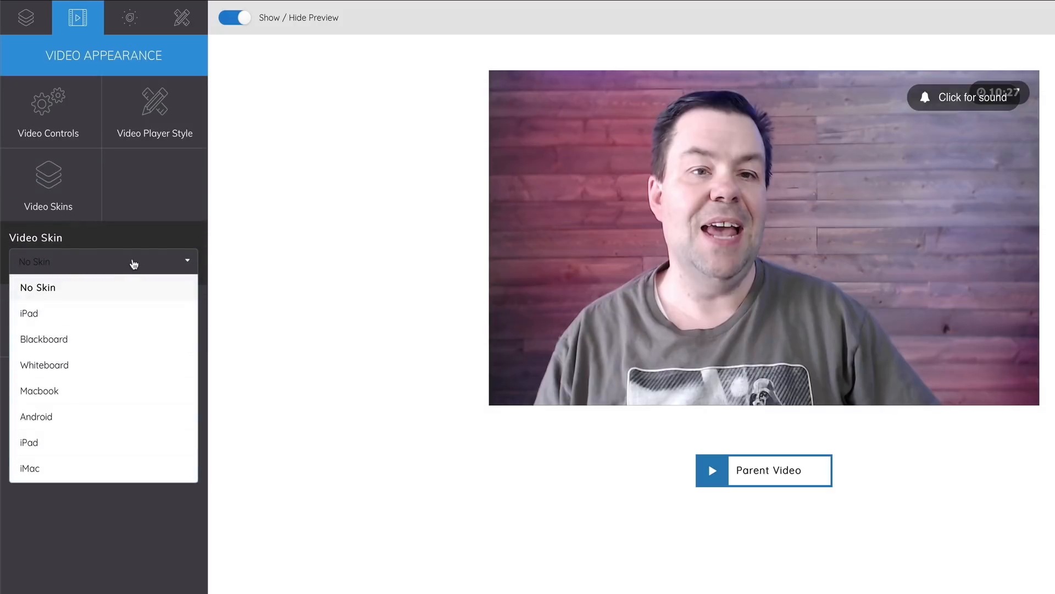
pyautogui.click(36, 318)
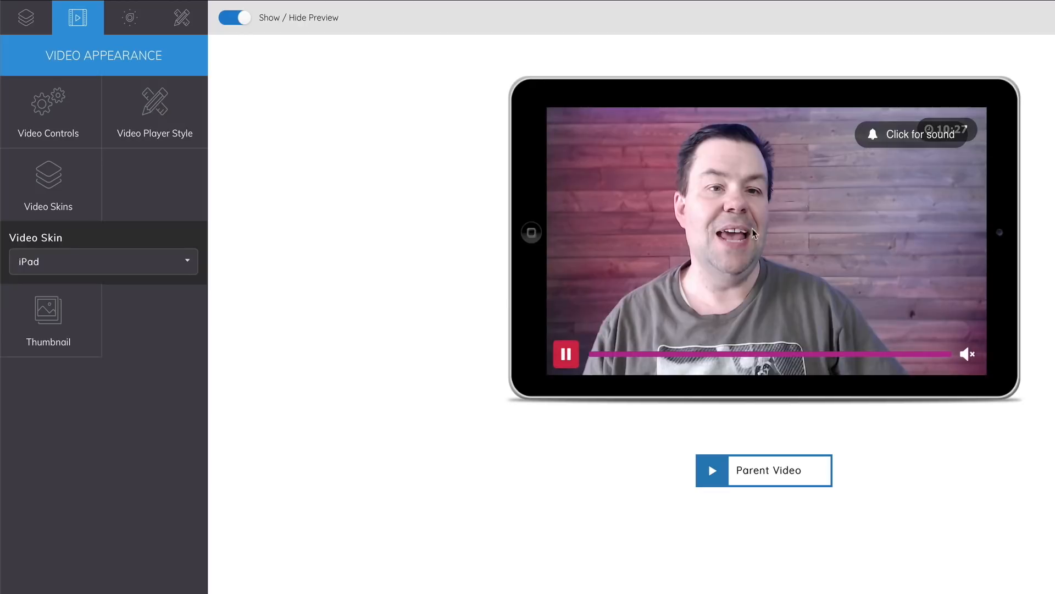
# Try the Blackboard, Macbook, iMac and Monitor 1 skins on the video, one after another.
pyautogui.click(83, 272)
pyautogui.click(67, 312)
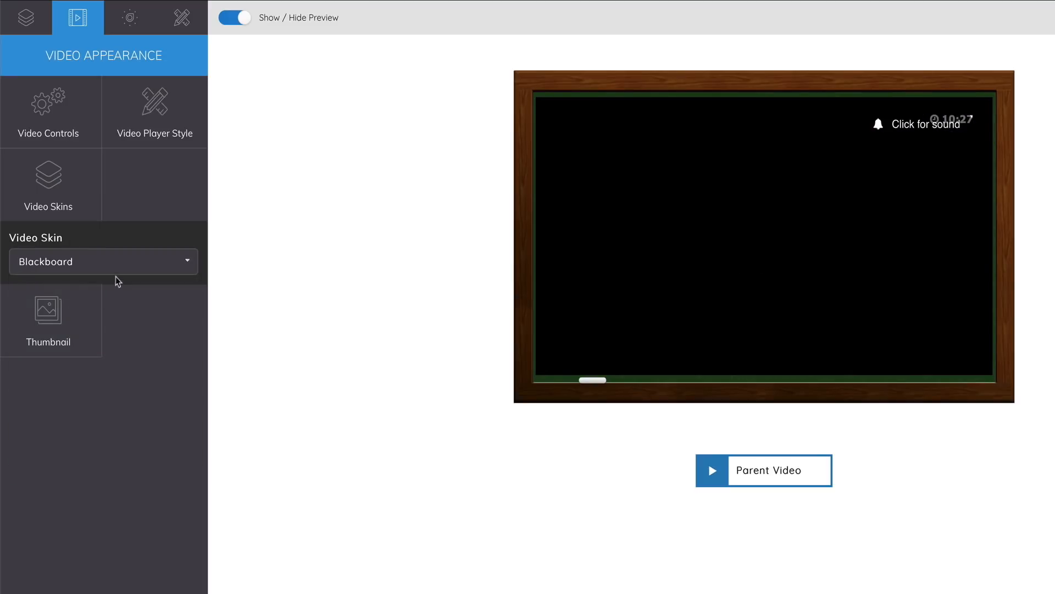
pyautogui.click(86, 272)
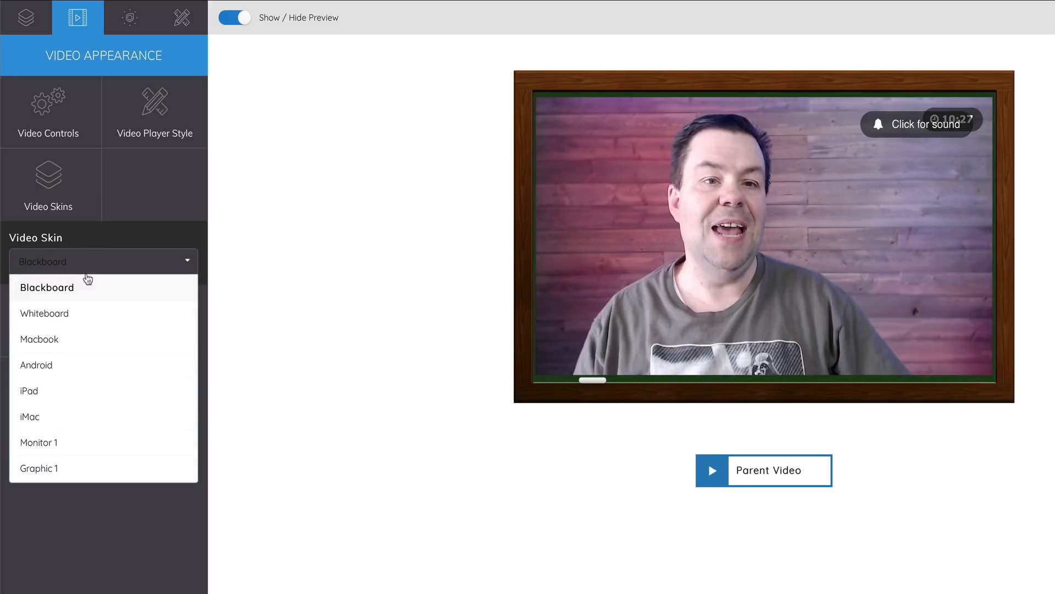
pyautogui.click(54, 339)
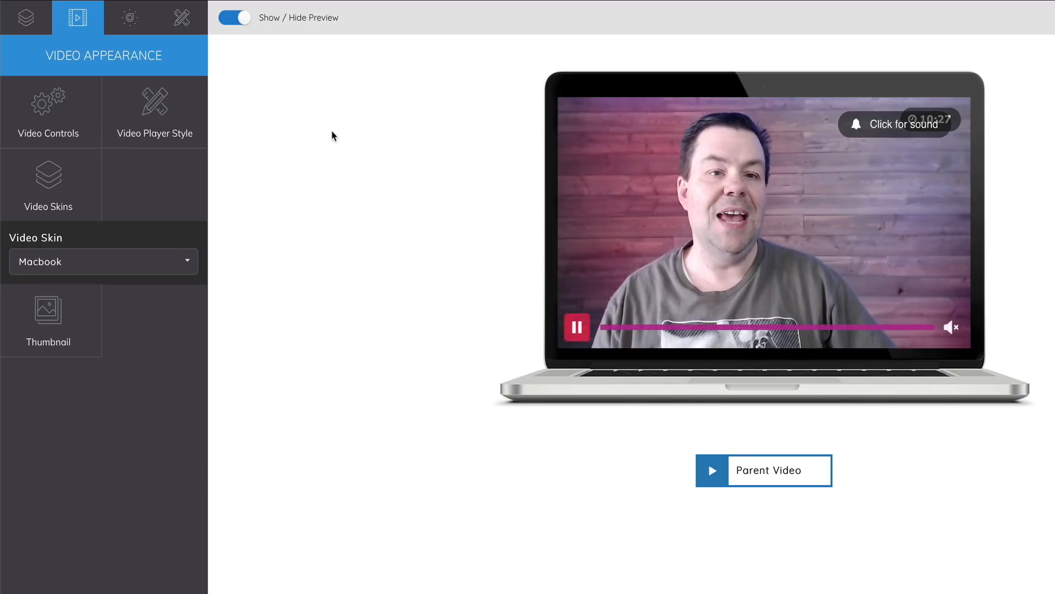
pyautogui.click(69, 268)
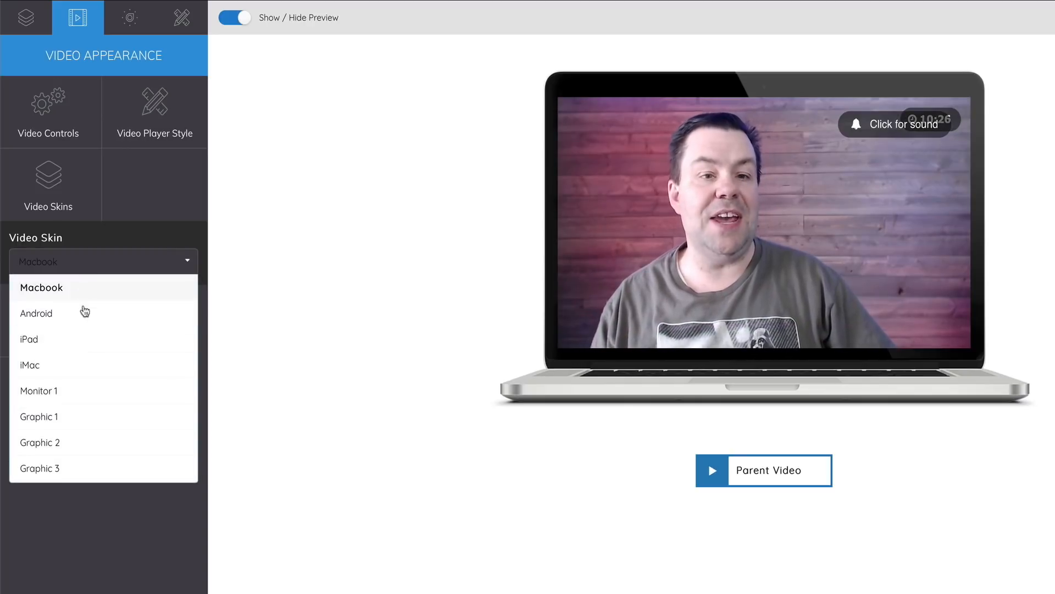
pyautogui.click(31, 365)
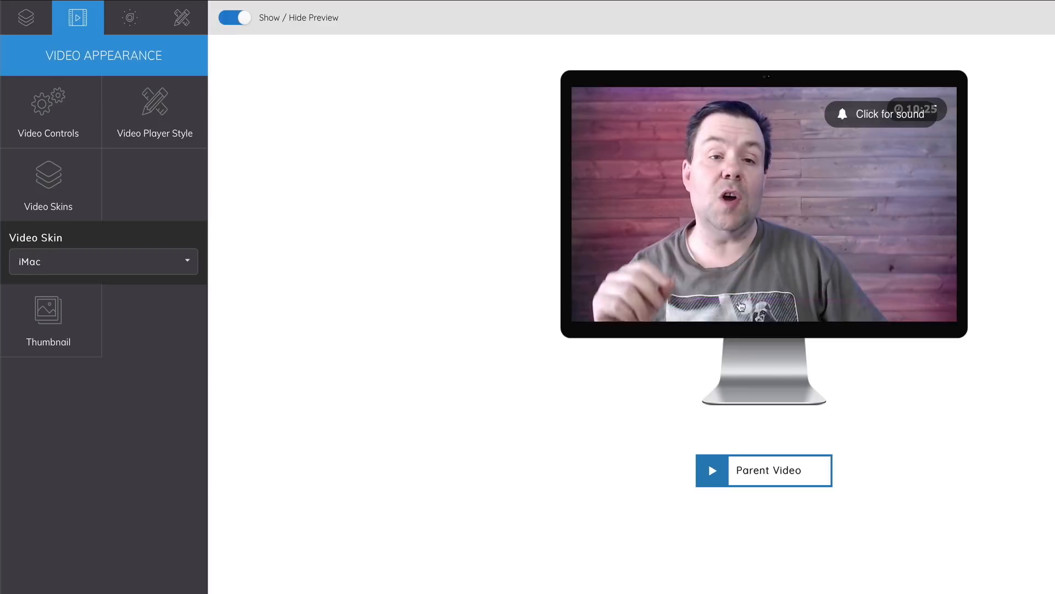
pyautogui.click(36, 265)
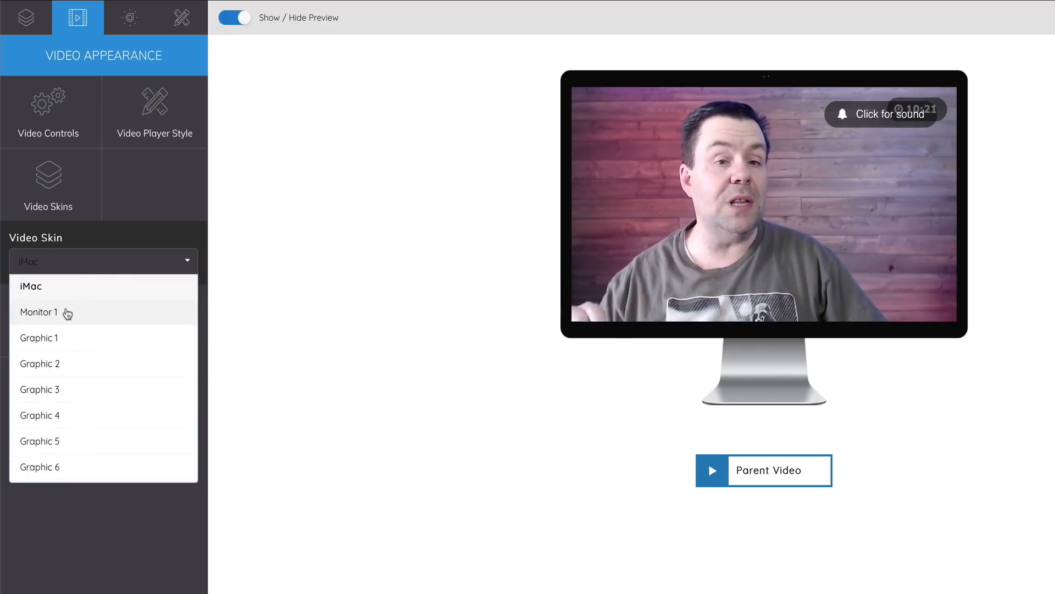
pyautogui.click(67, 313)
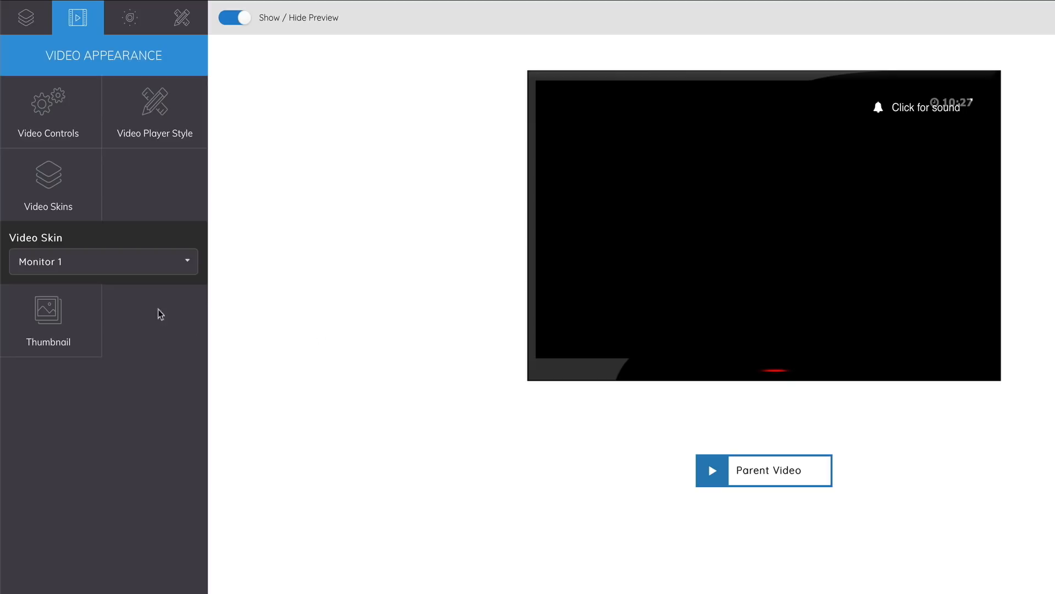
# Try the Graphic 1, Graphic 2, Graphic 3 and Graphic 4 skins on the video in turn.
pyautogui.click(102, 271)
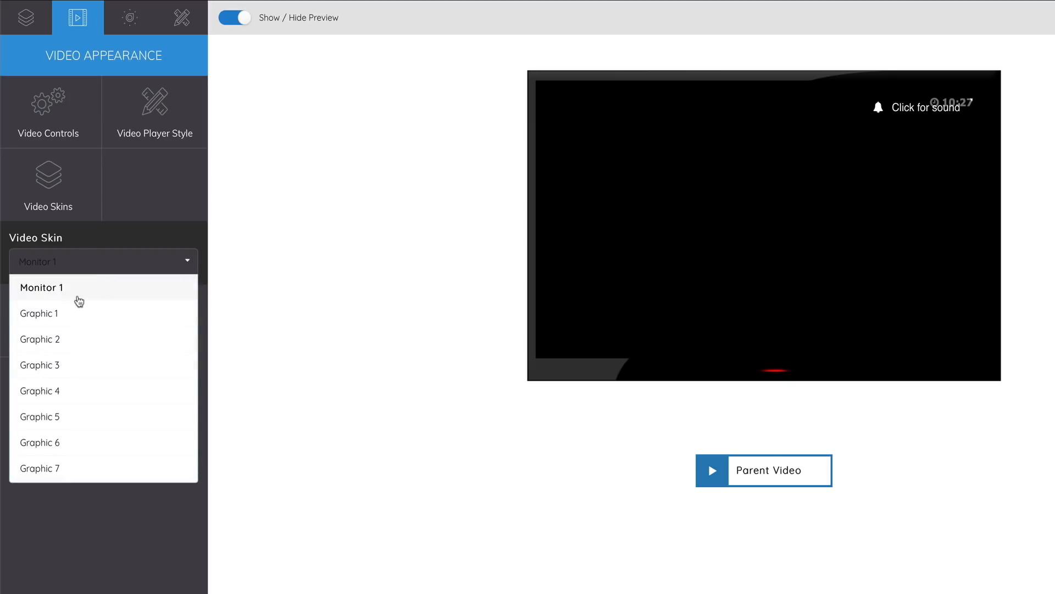
pyautogui.click(53, 317)
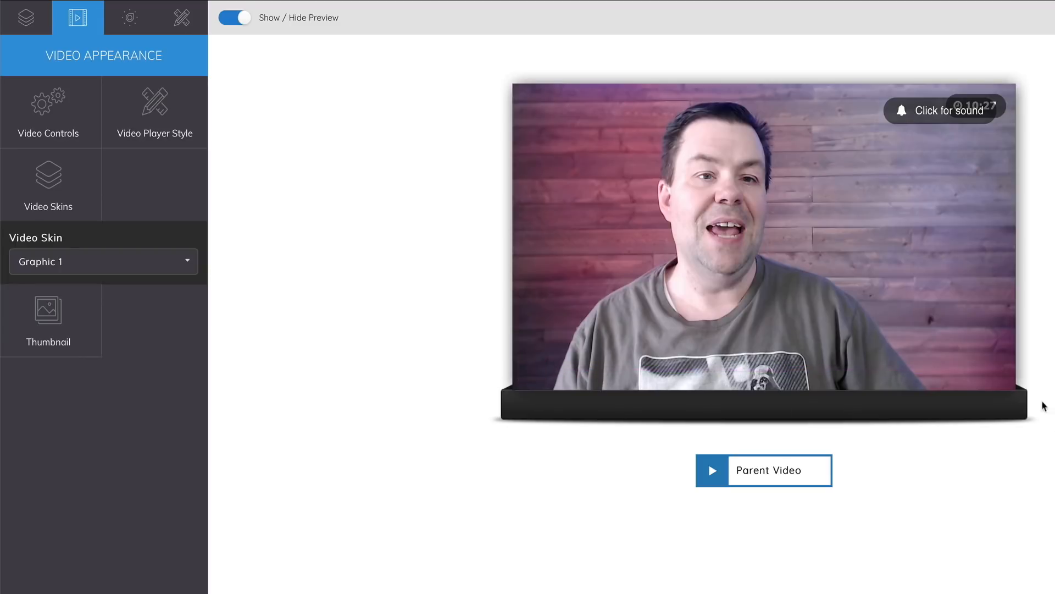
pyautogui.click(95, 269)
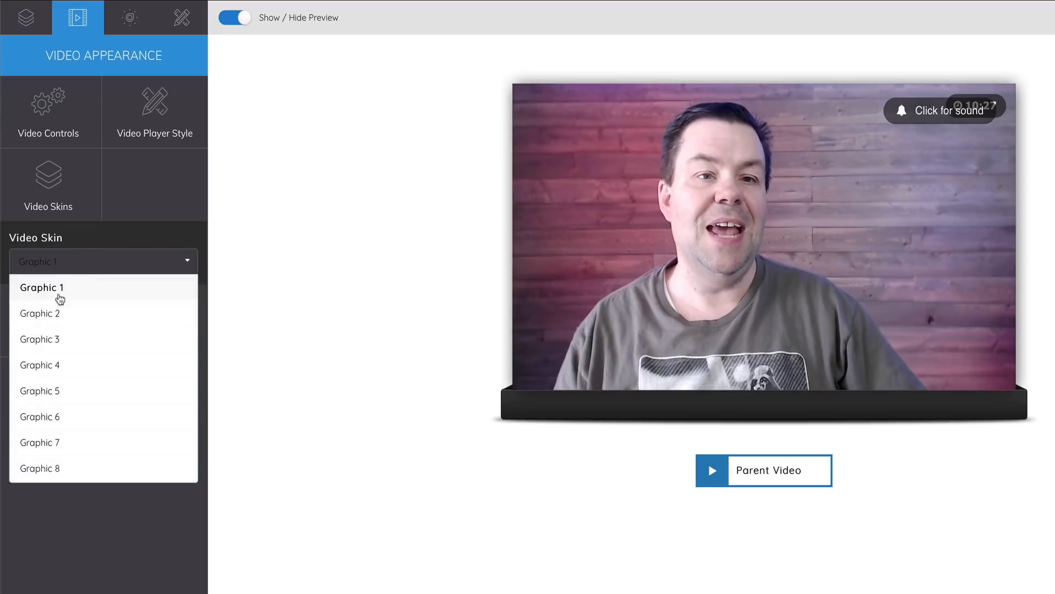
pyautogui.click(56, 313)
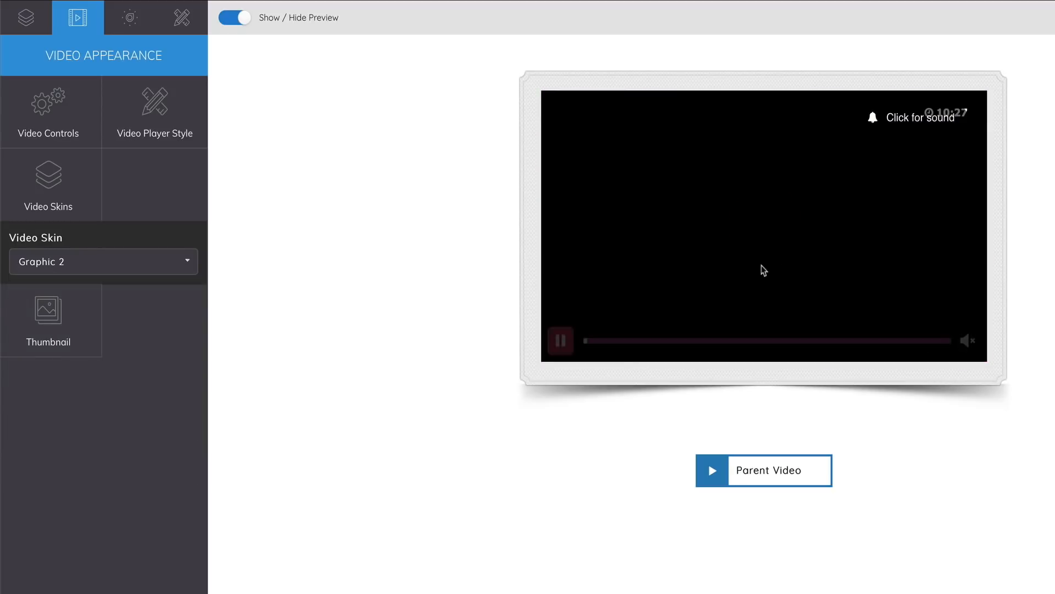
pyautogui.click(71, 268)
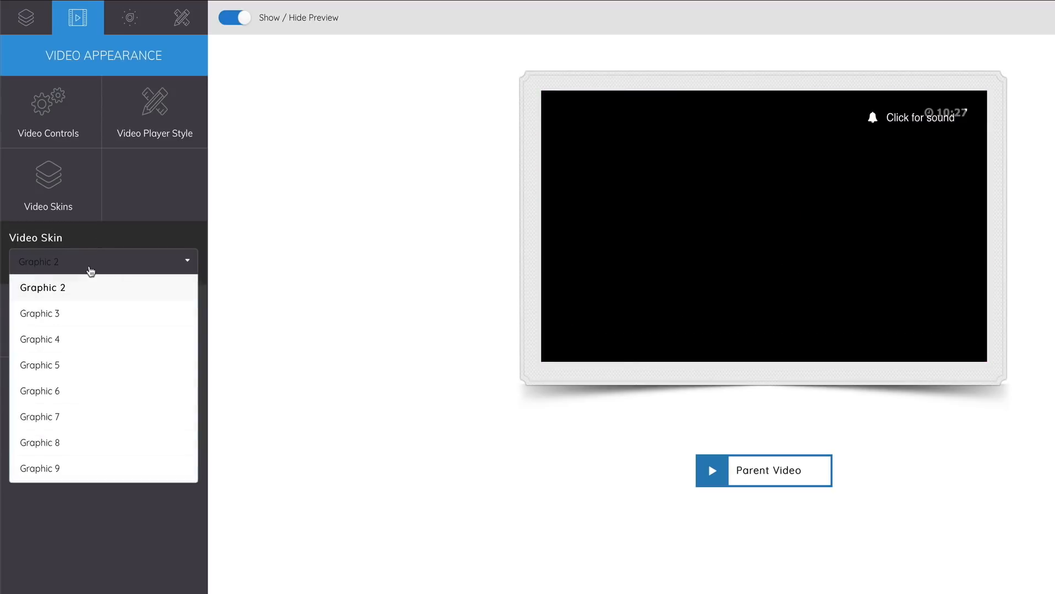
pyautogui.click(61, 316)
pyautogui.click(77, 267)
pyautogui.click(53, 316)
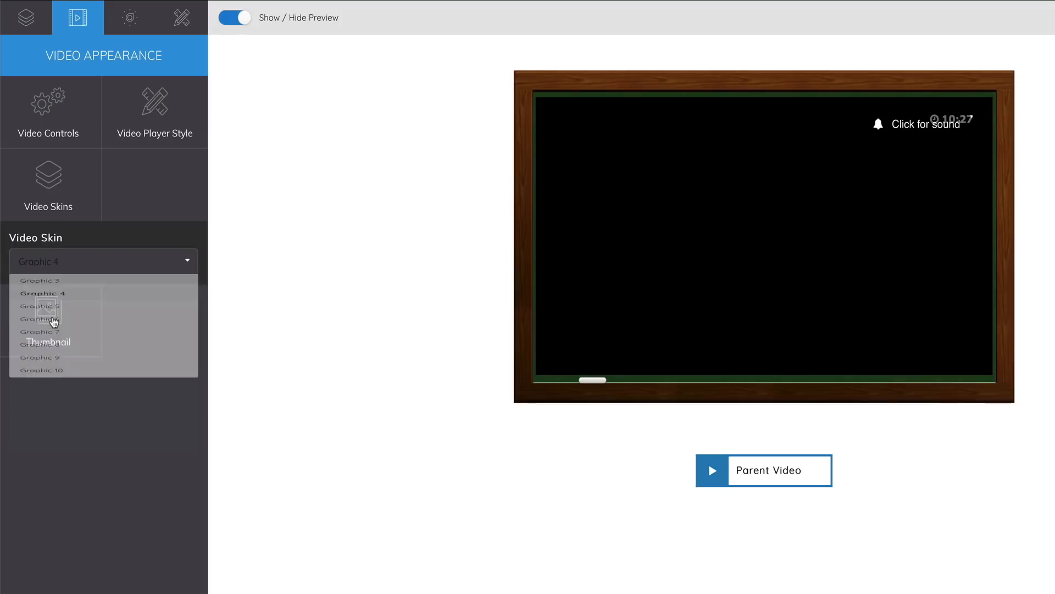
# Try the Graphic 5, Graphic 6, Graphic 7 and Graphic 8 skins on the video in turn.
pyautogui.click(93, 268)
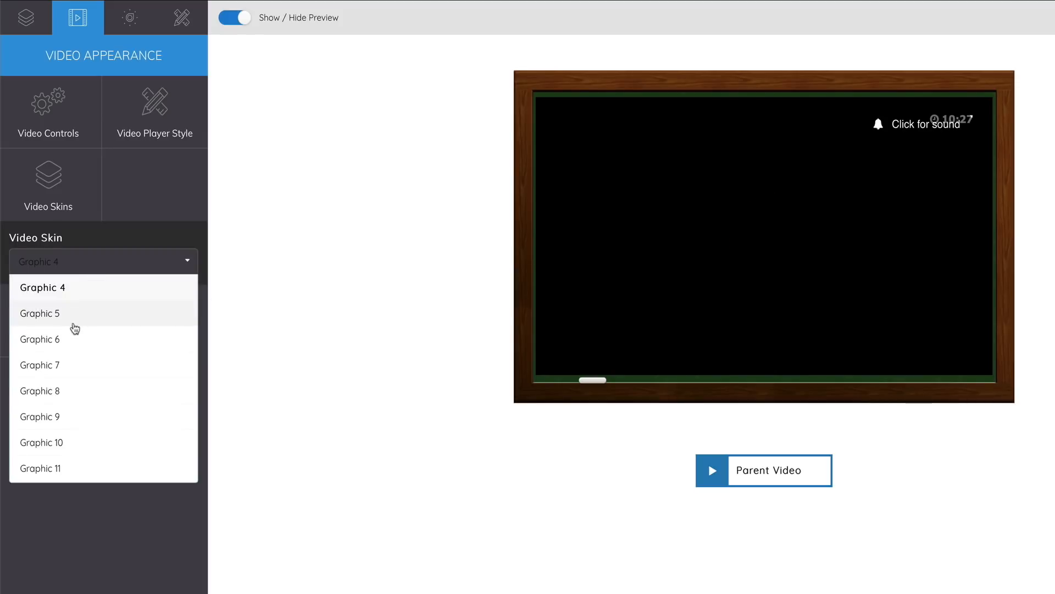
pyautogui.click(65, 321)
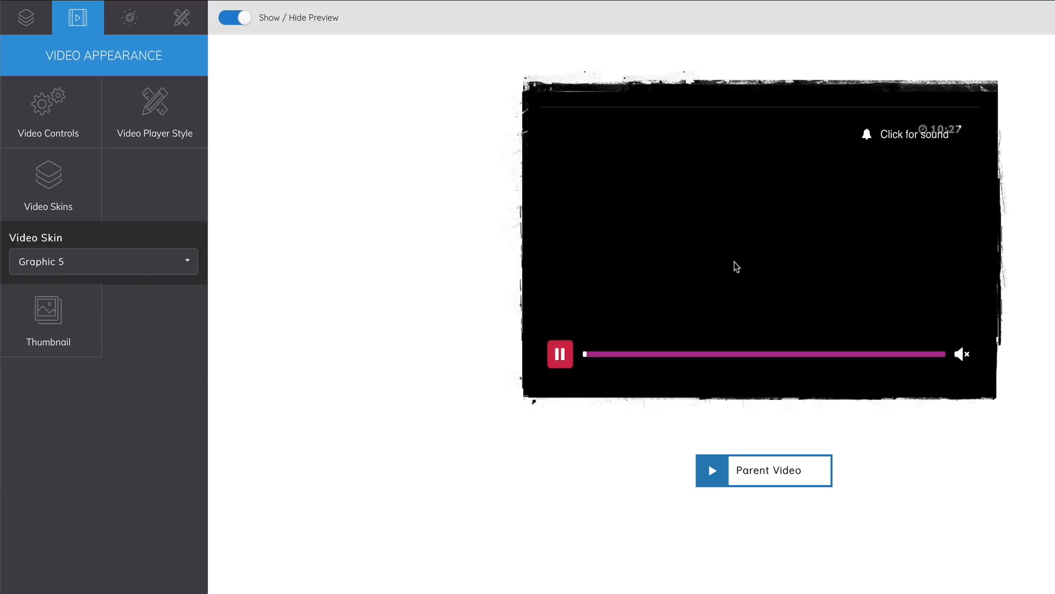
pyautogui.click(99, 258)
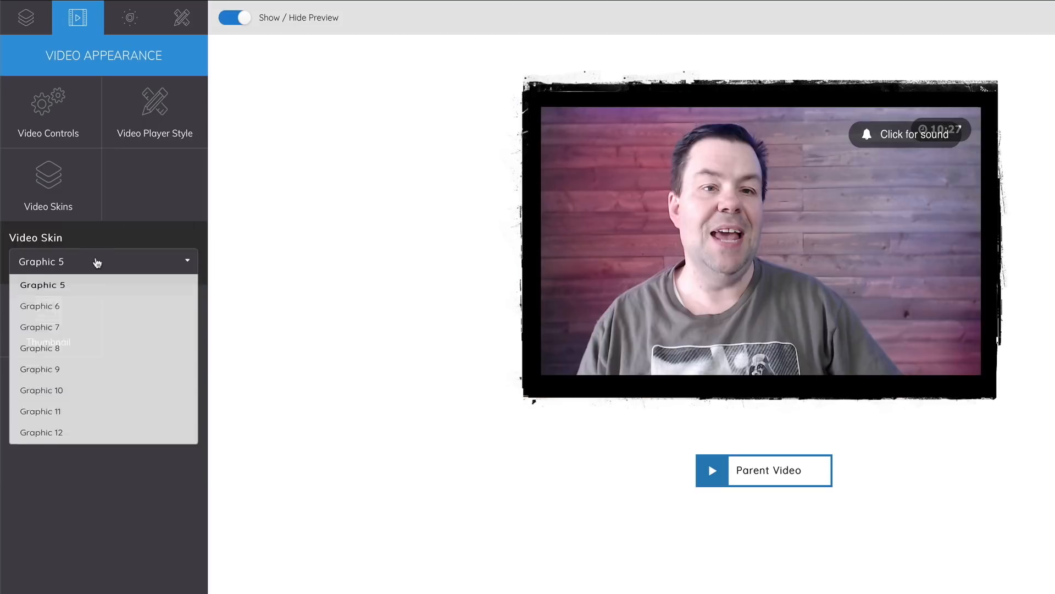
pyautogui.click(66, 314)
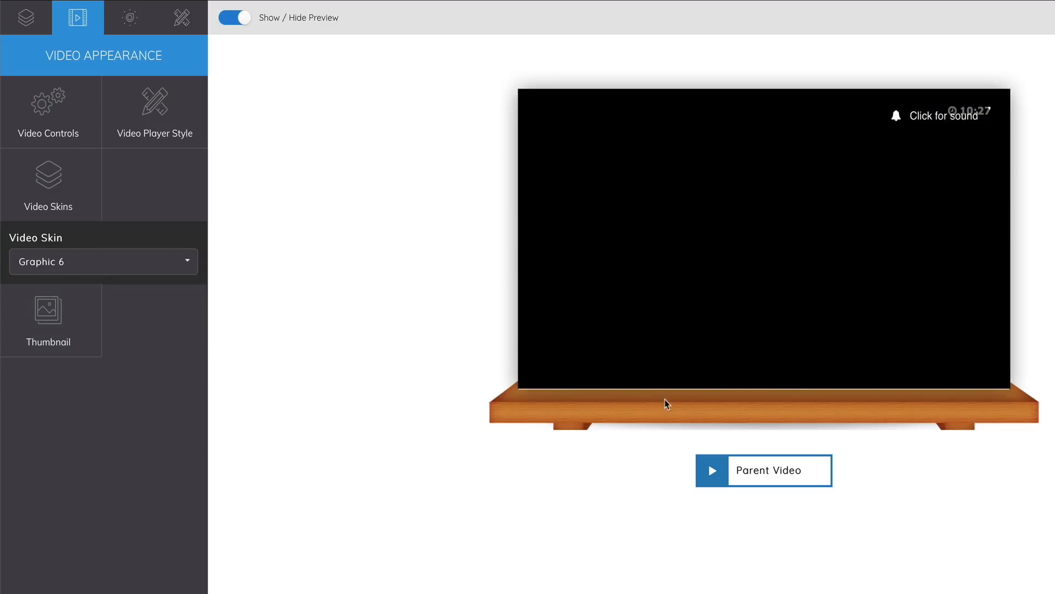
pyautogui.click(113, 261)
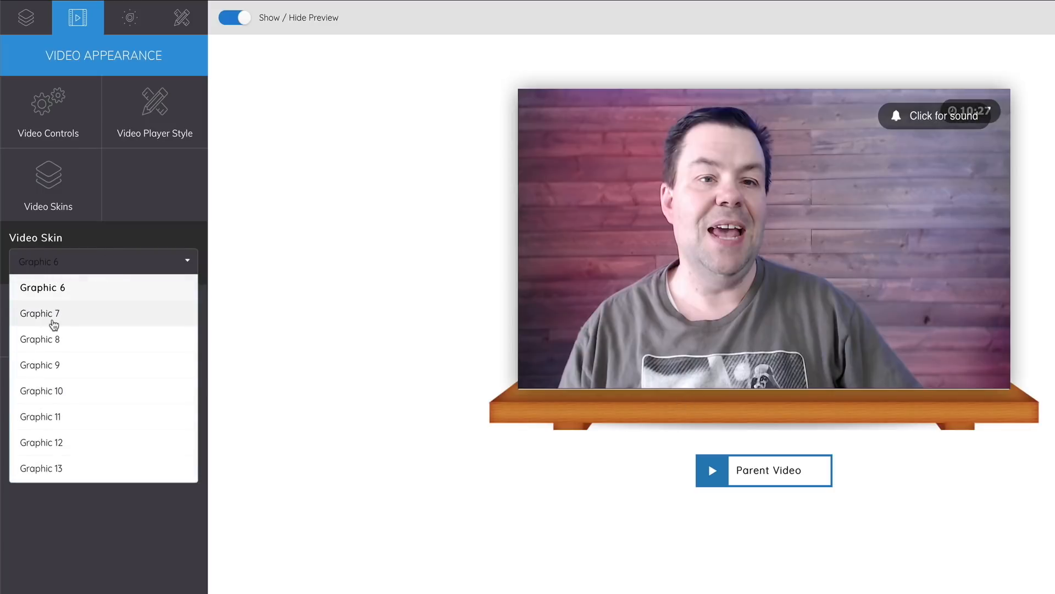
pyautogui.click(88, 320)
pyautogui.moveTo(591, 164)
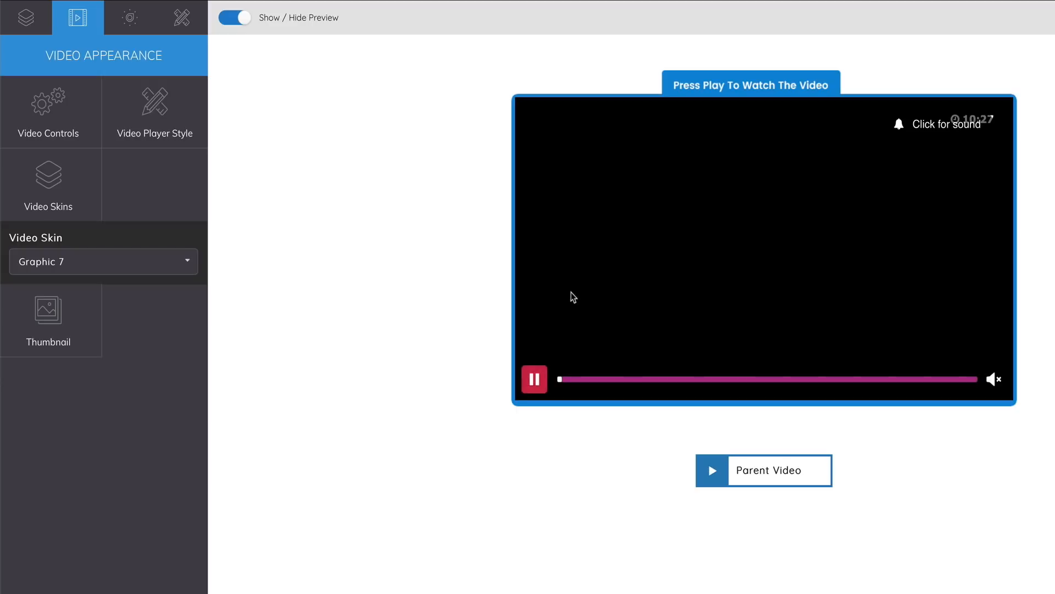
pyautogui.click(124, 269)
pyautogui.click(44, 315)
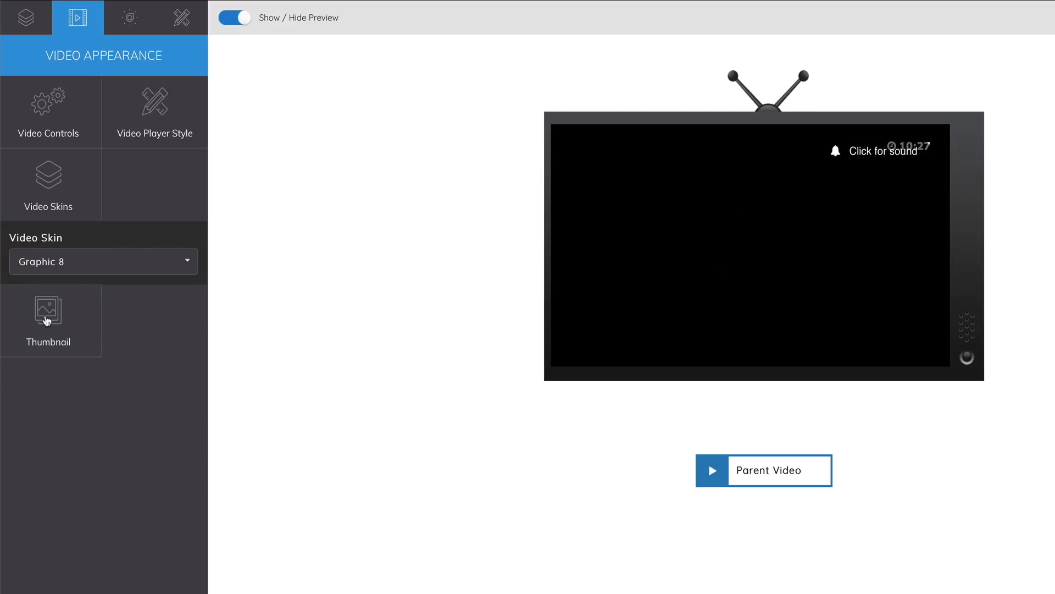
# Try each of the video skins from Graphic 9 through Graphic 14 in turn.
pyautogui.click(76, 273)
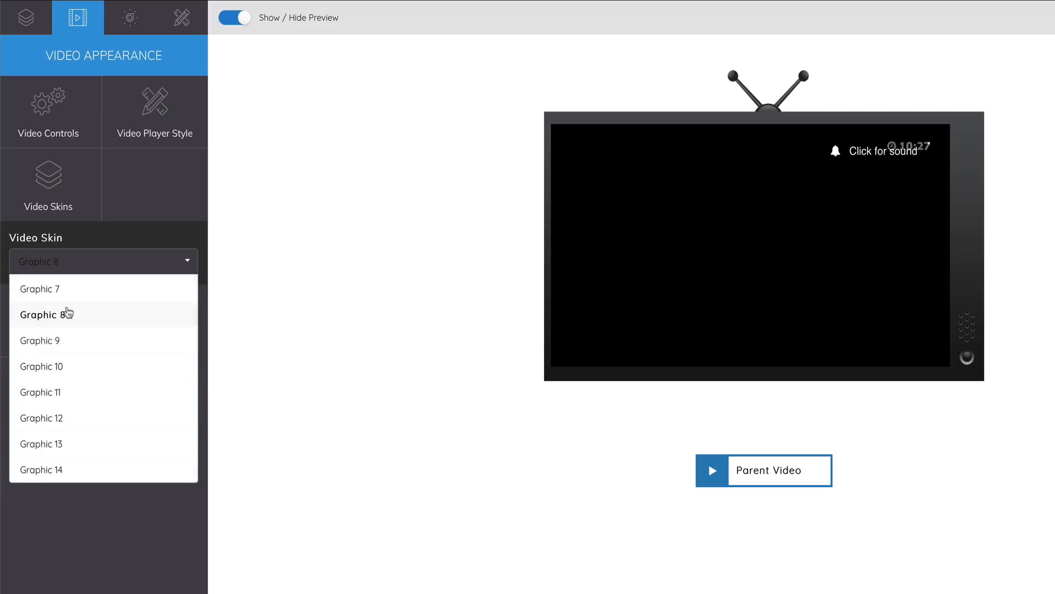
pyautogui.click(56, 344)
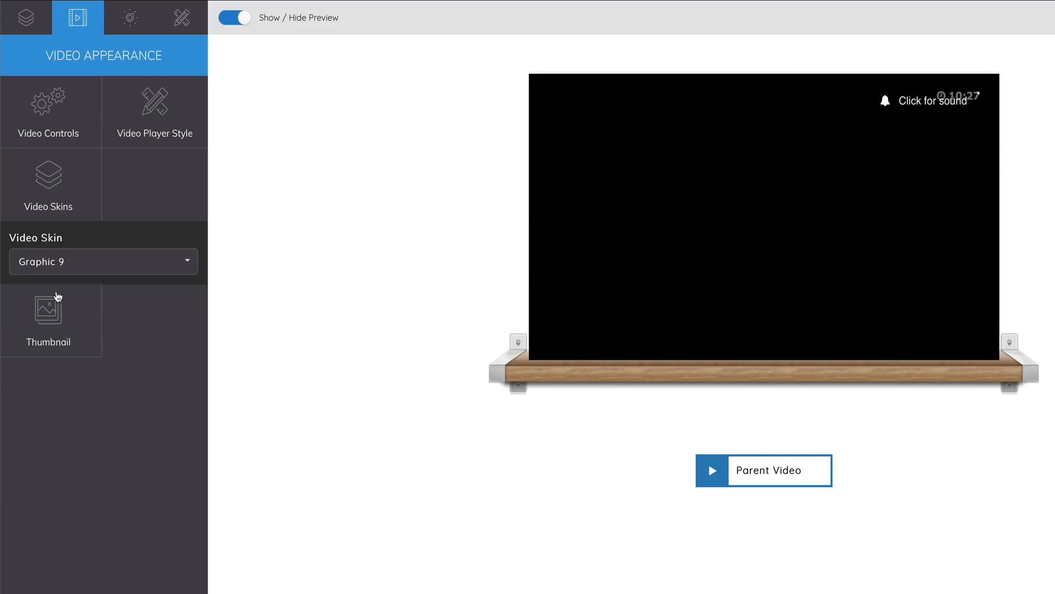
pyautogui.click(90, 276)
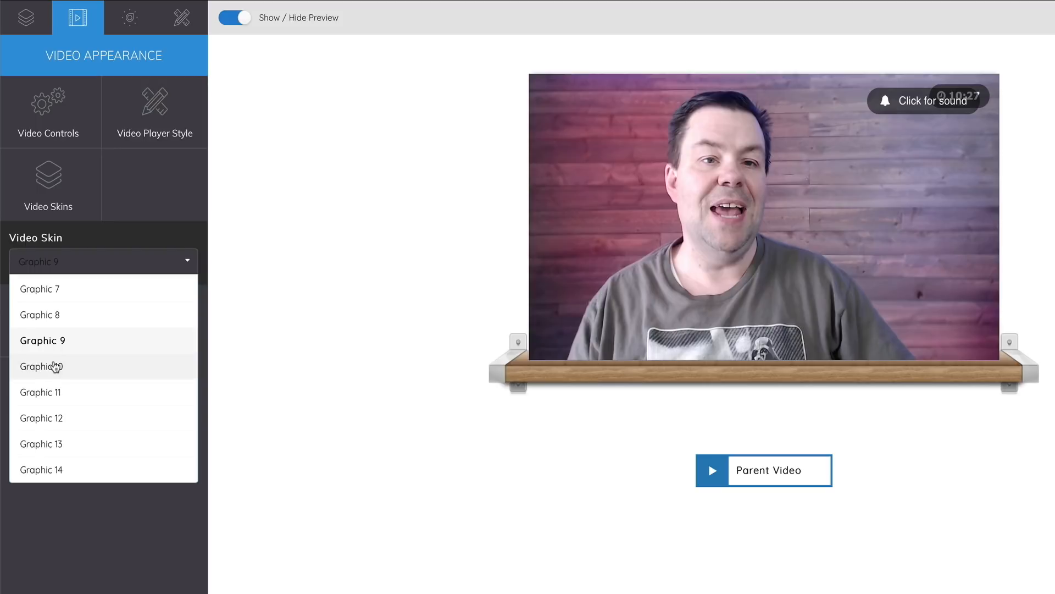
pyautogui.click(55, 366)
pyautogui.click(96, 259)
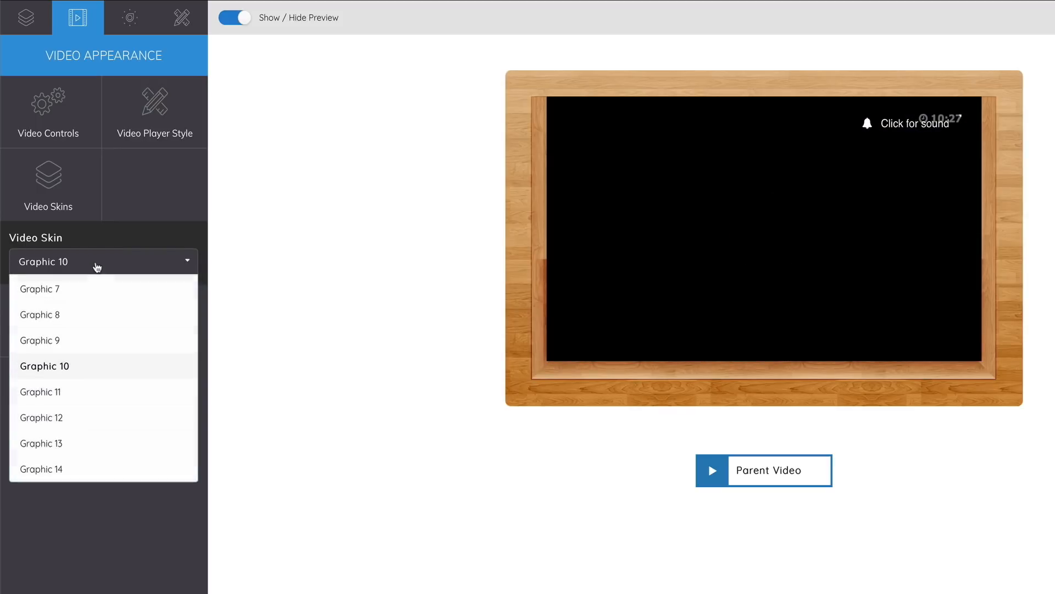
pyautogui.click(60, 395)
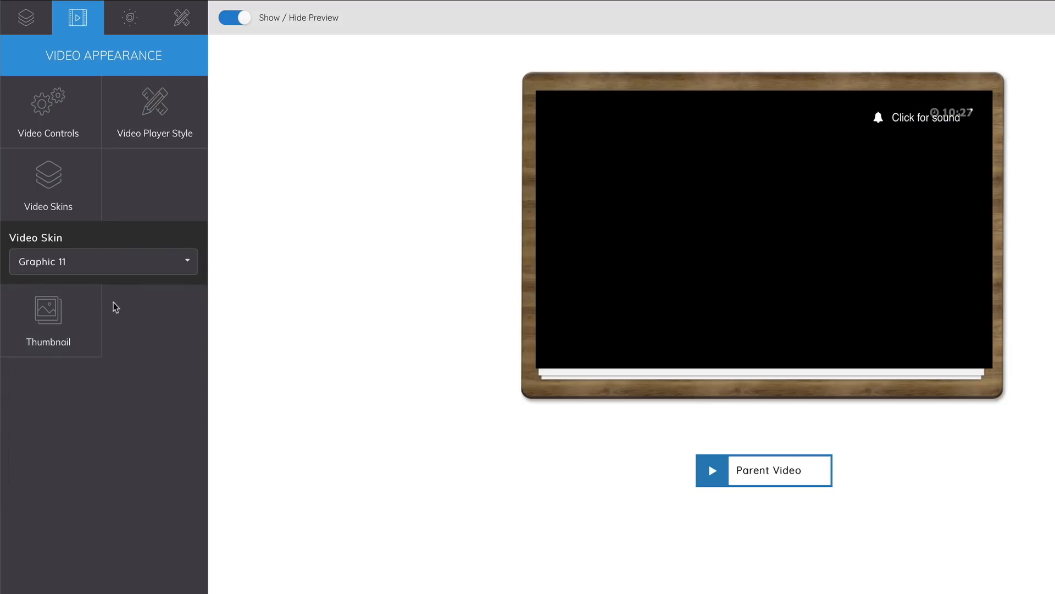
pyautogui.click(129, 270)
pyautogui.click(66, 416)
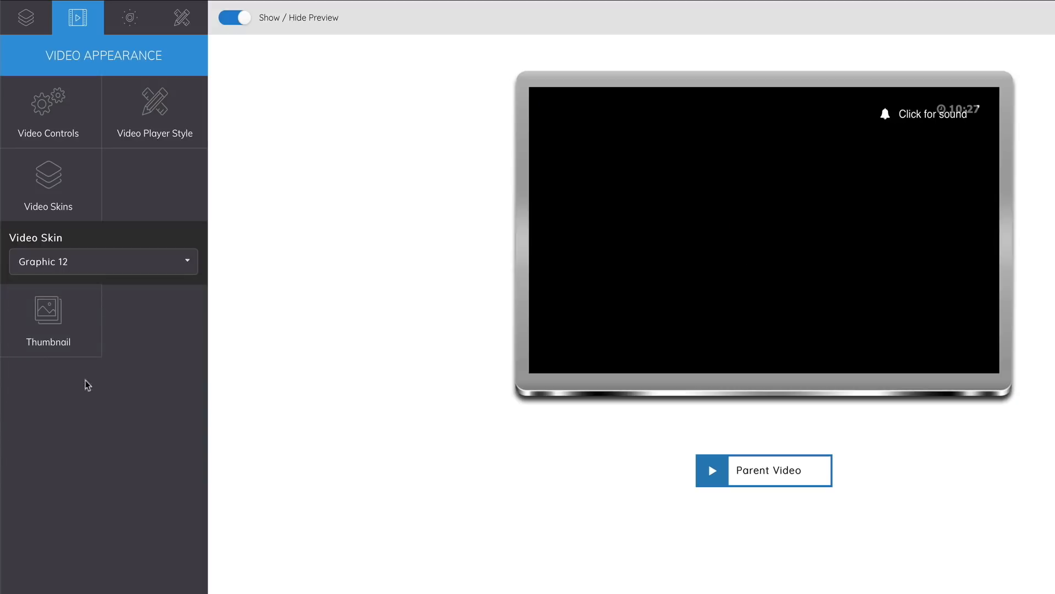
pyautogui.click(105, 272)
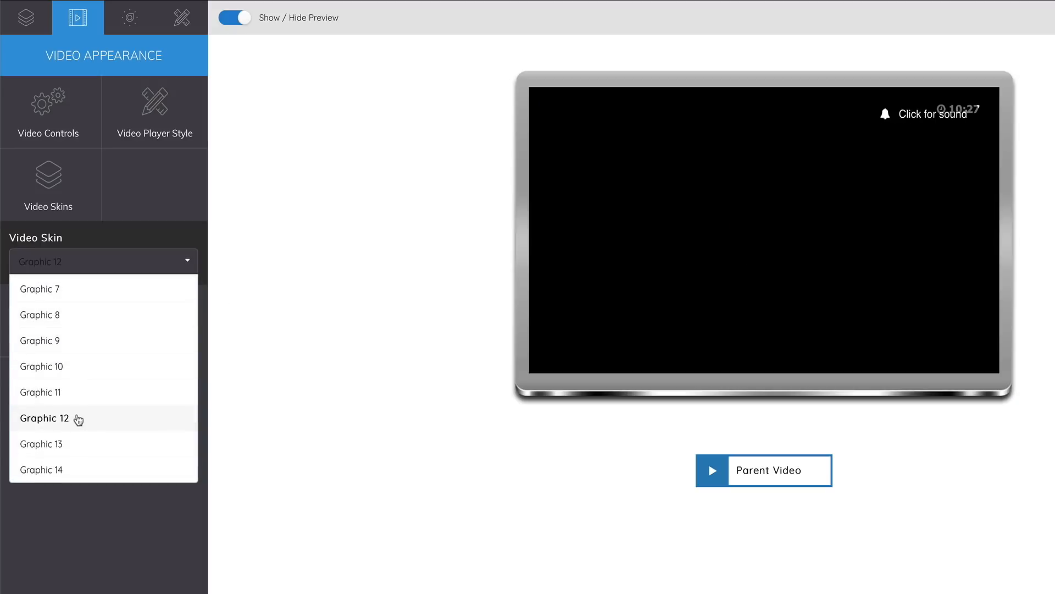
pyautogui.click(66, 443)
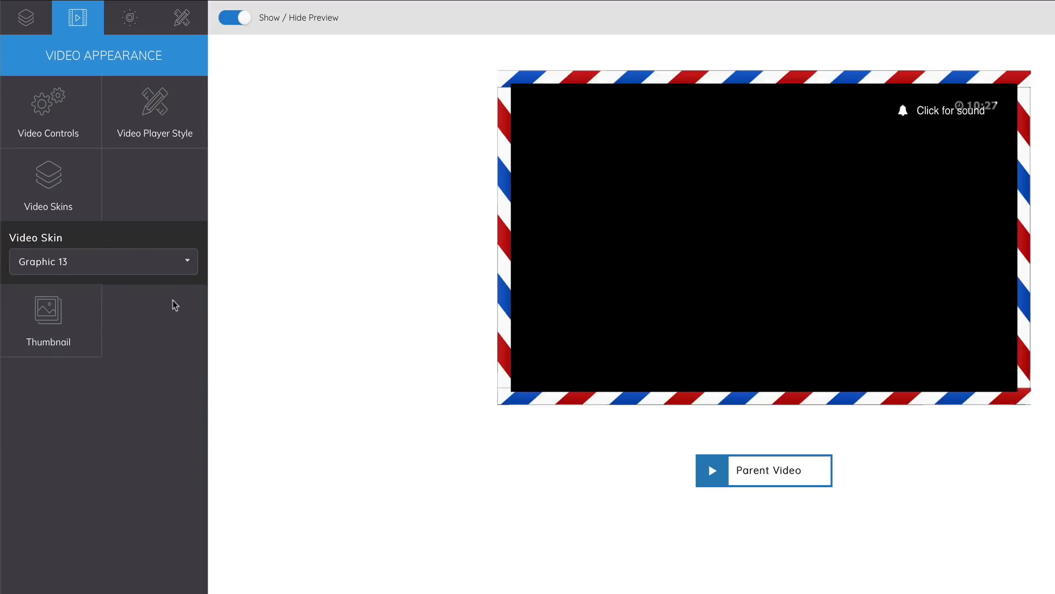
pyautogui.click(103, 267)
pyautogui.click(61, 470)
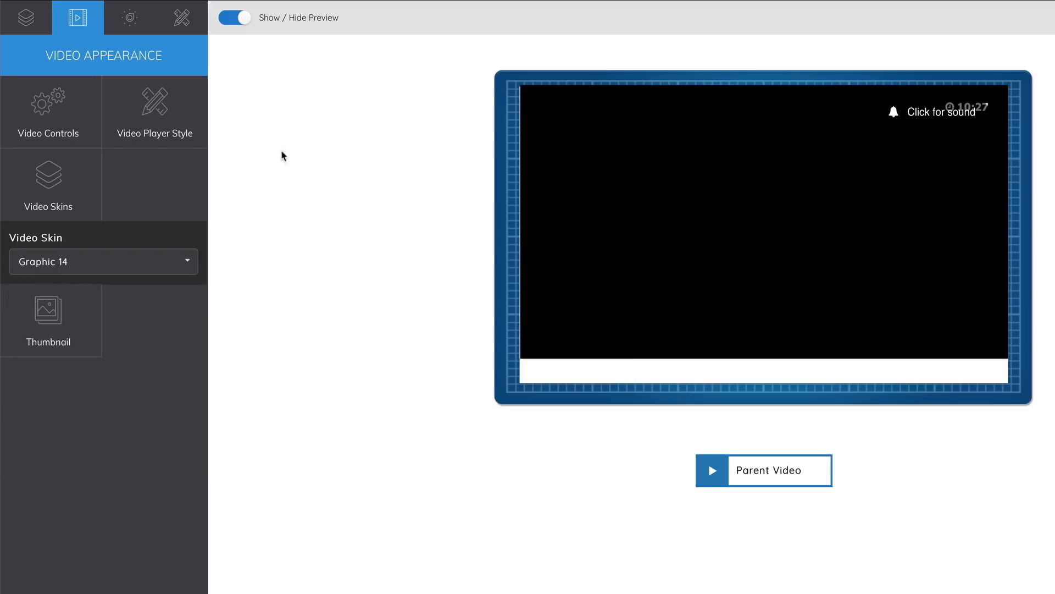
# Reset the video to No Skin and apply the Macbook skin to it.
pyautogui.click(88, 264)
pyautogui.scroll(10, 90, 283)
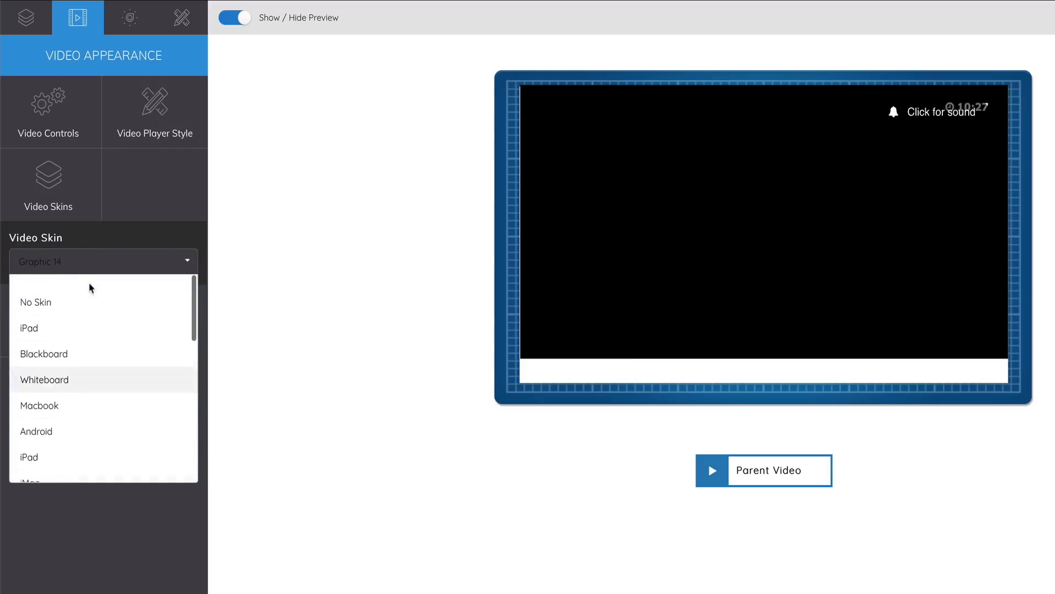
pyautogui.click(54, 292)
pyautogui.click(88, 270)
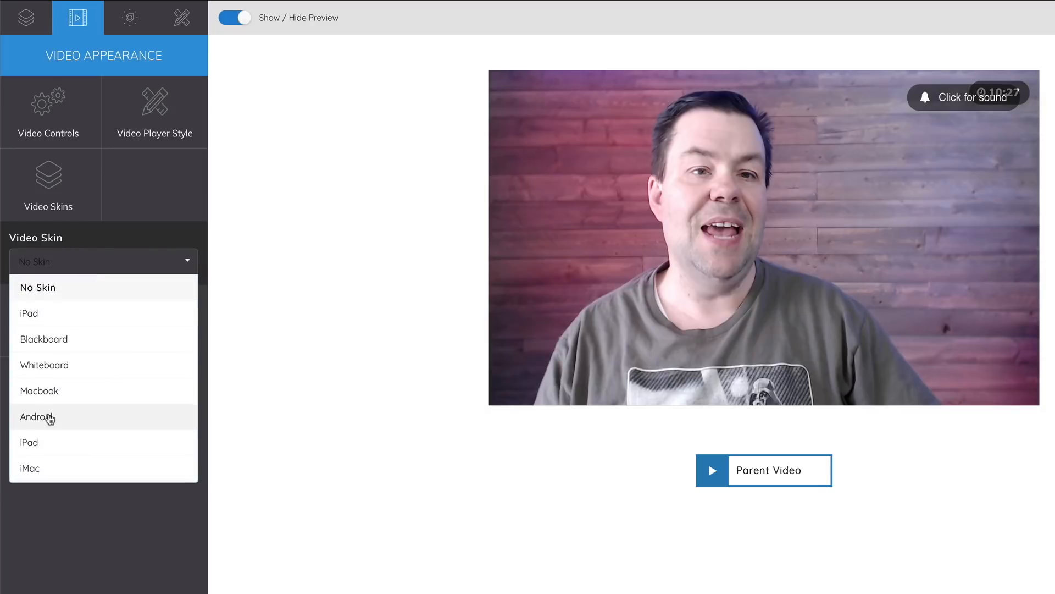
pyautogui.click(47, 393)
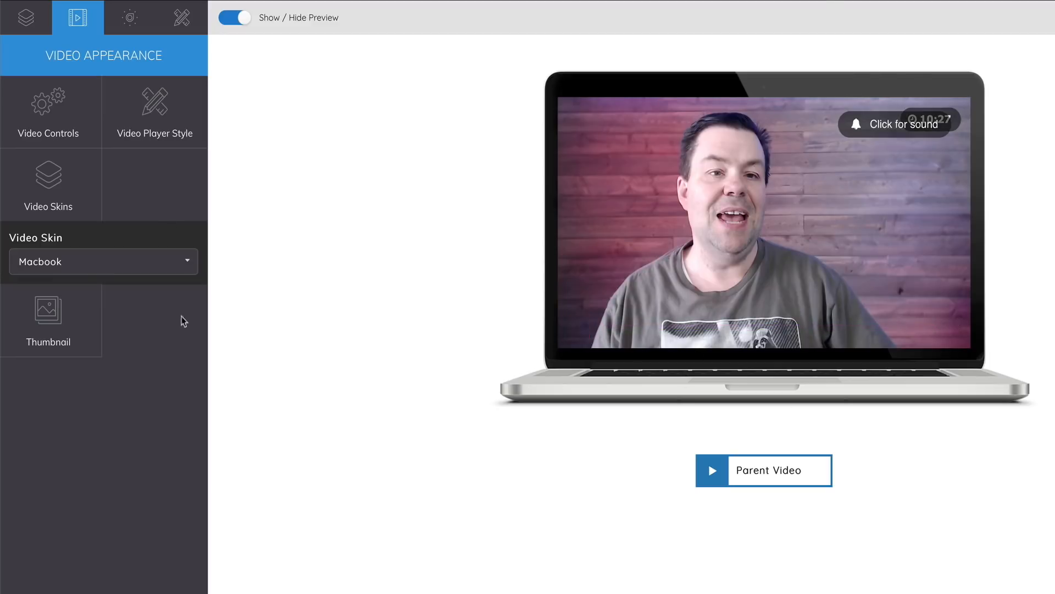
# Look at the Thumbnail settings for an image URL or upload, and open the Watermark settings.
pyautogui.click(61, 330)
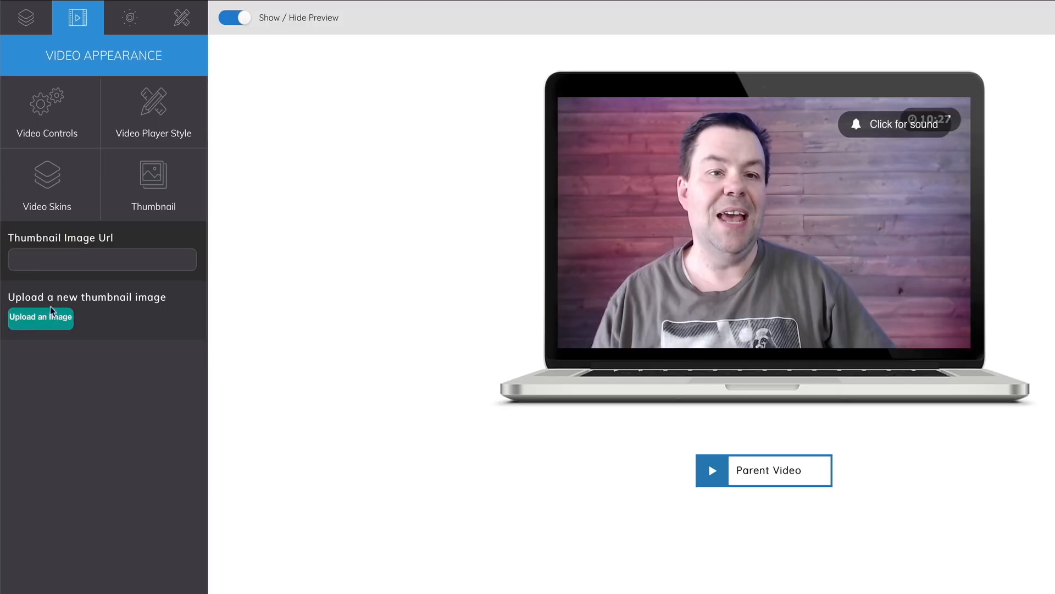
pyautogui.click(19, 261)
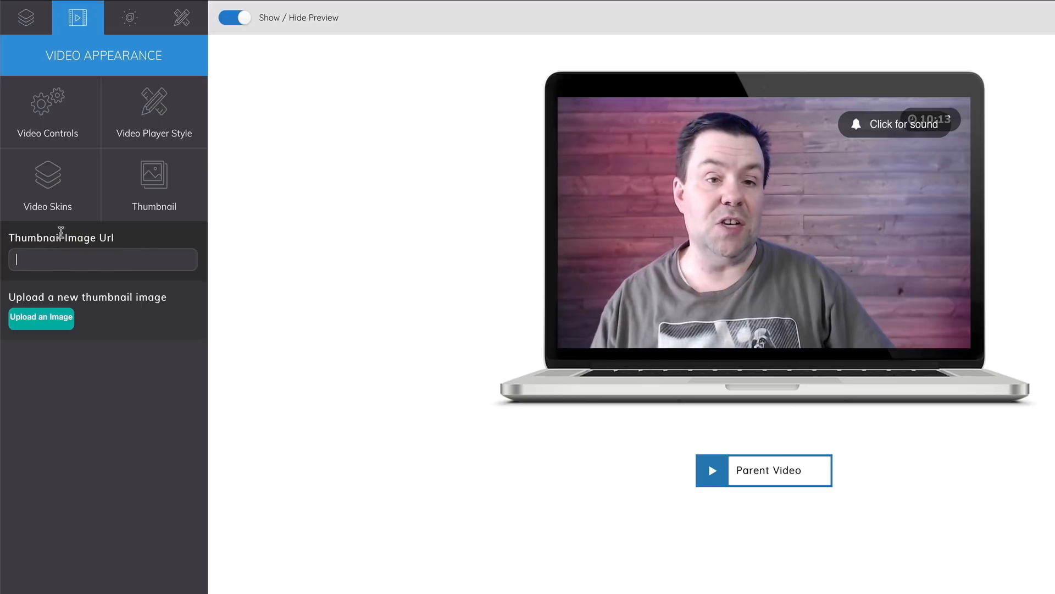
pyautogui.click(136, 24)
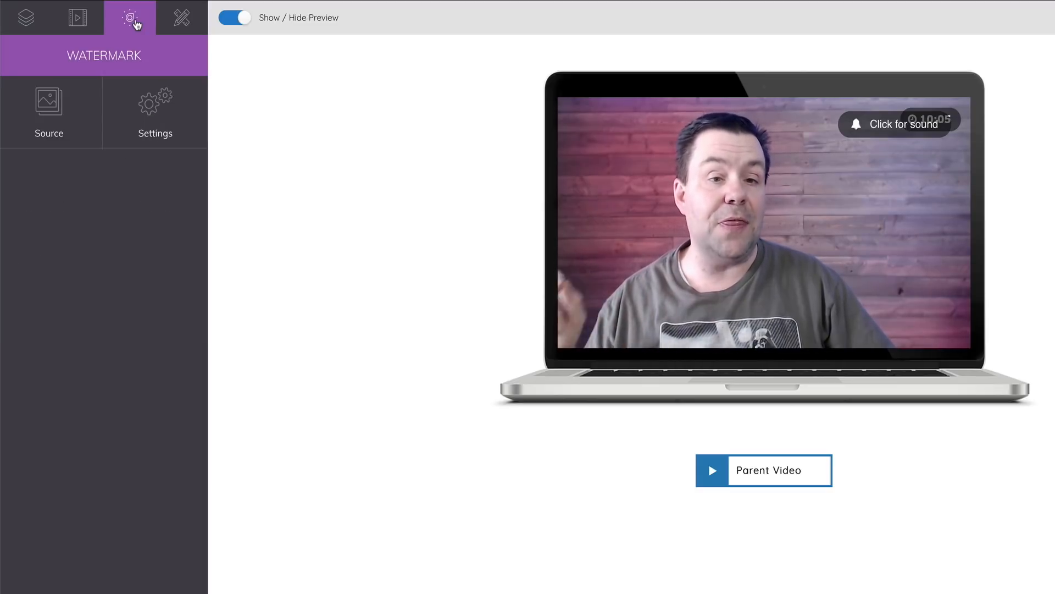
# Upload ray1400.jpg as the watermark image source and preview the uploaded picture at full size.
pyautogui.click(59, 101)
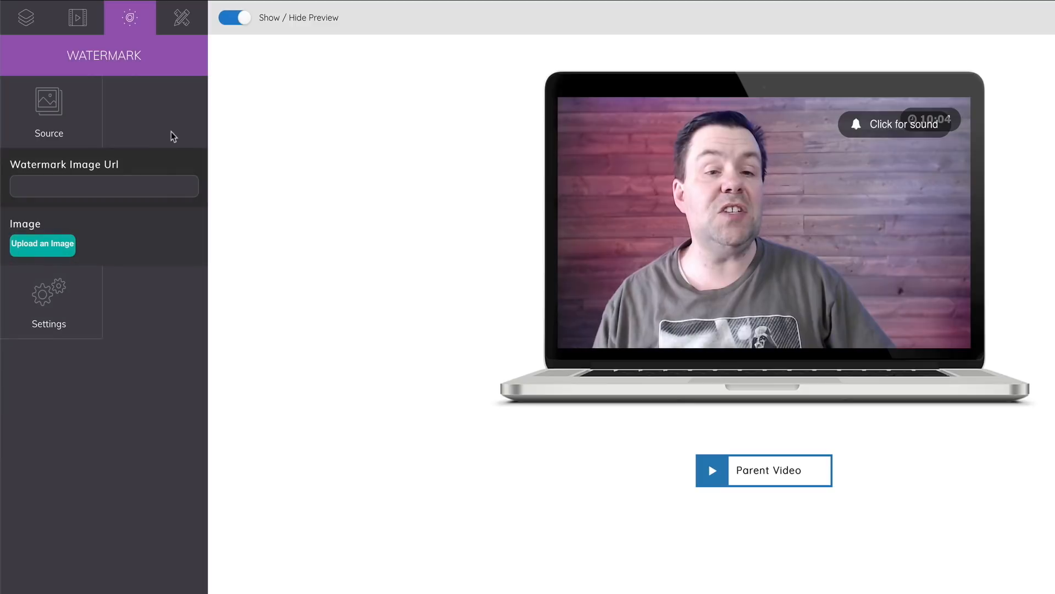
pyautogui.click(58, 247)
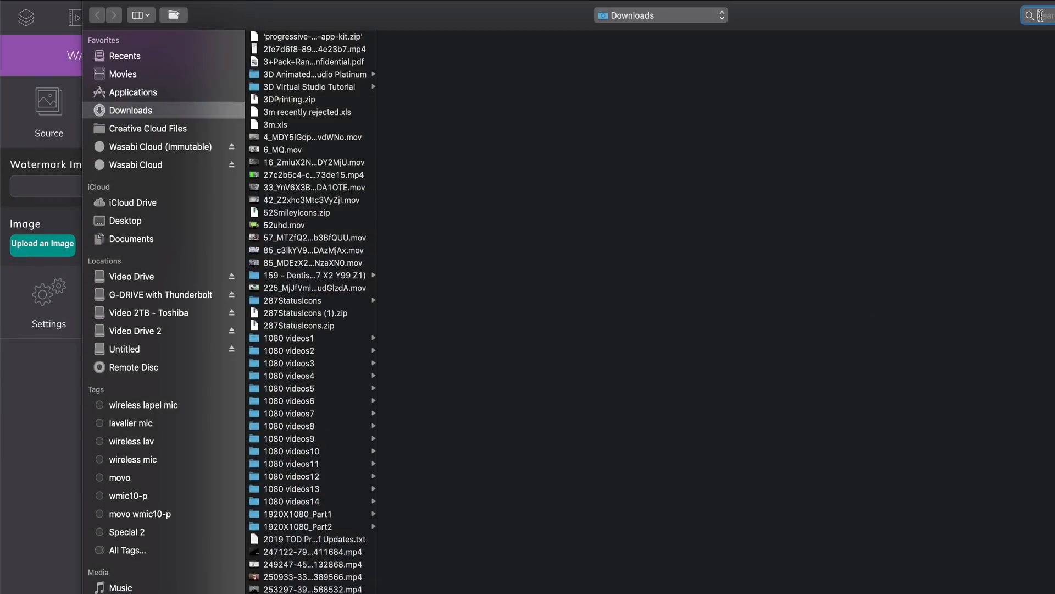
pyautogui.write('ray1400')
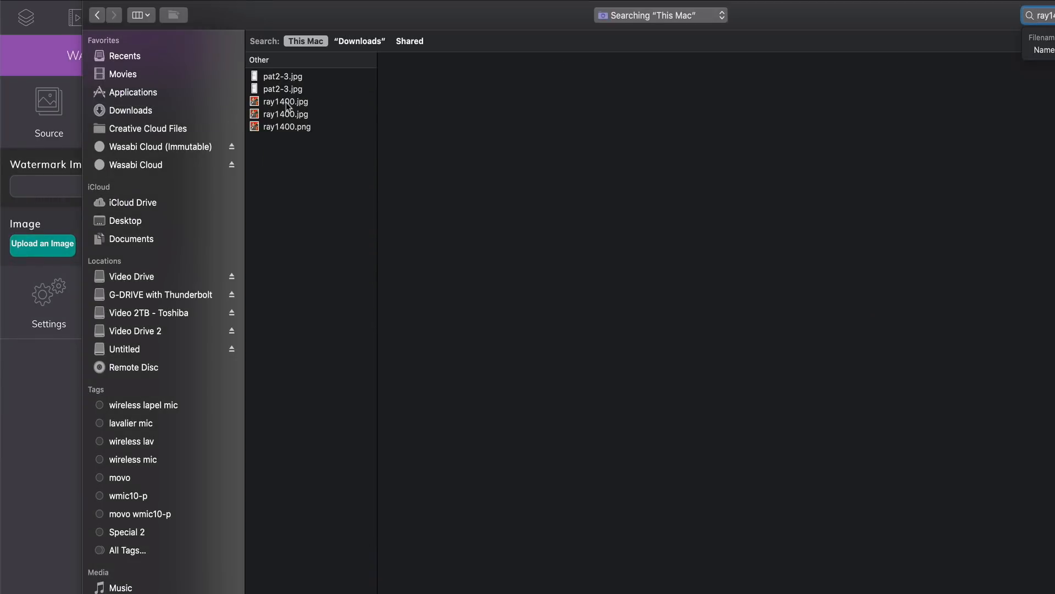
pyautogui.click(287, 103)
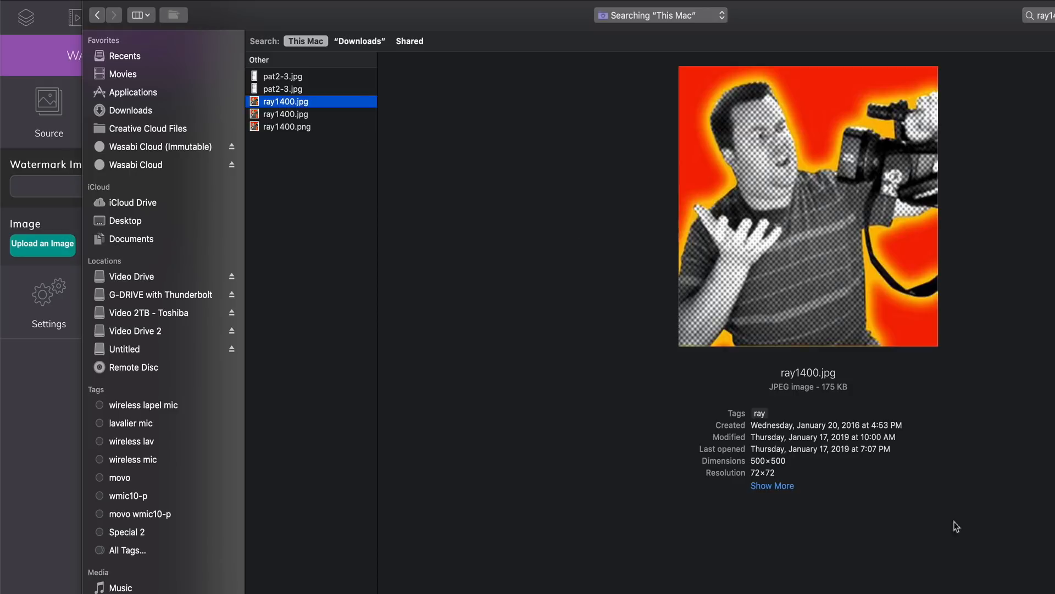
pyautogui.press('Return')
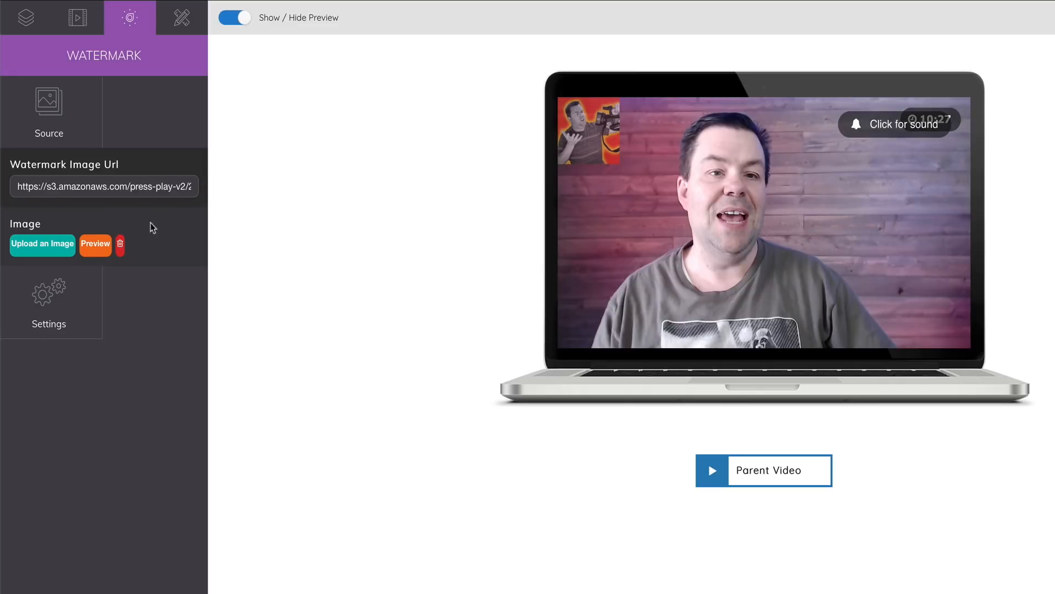
pyautogui.click(96, 244)
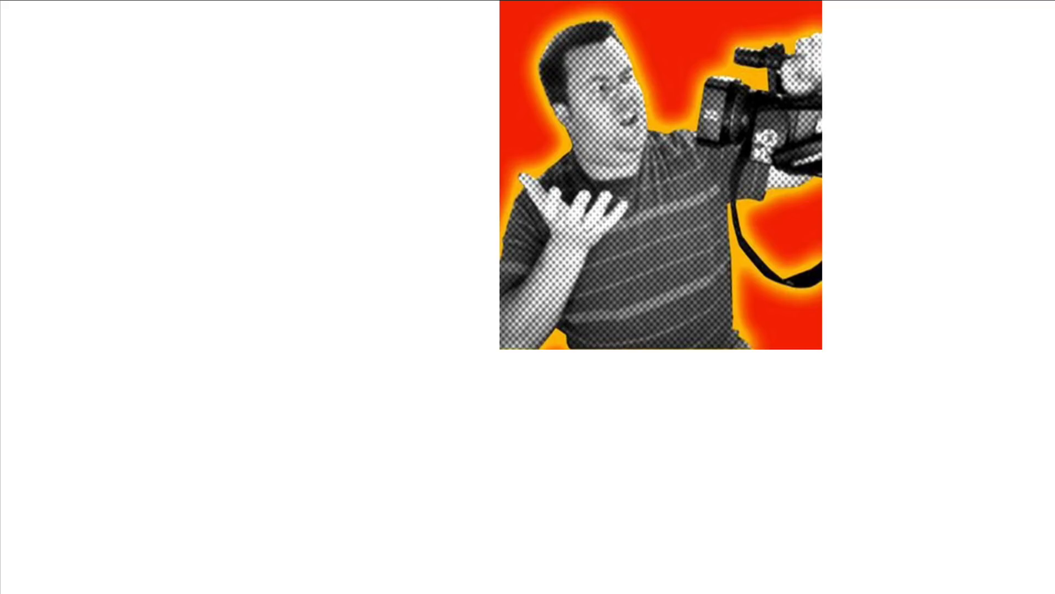
pyautogui.click(1044, 1)
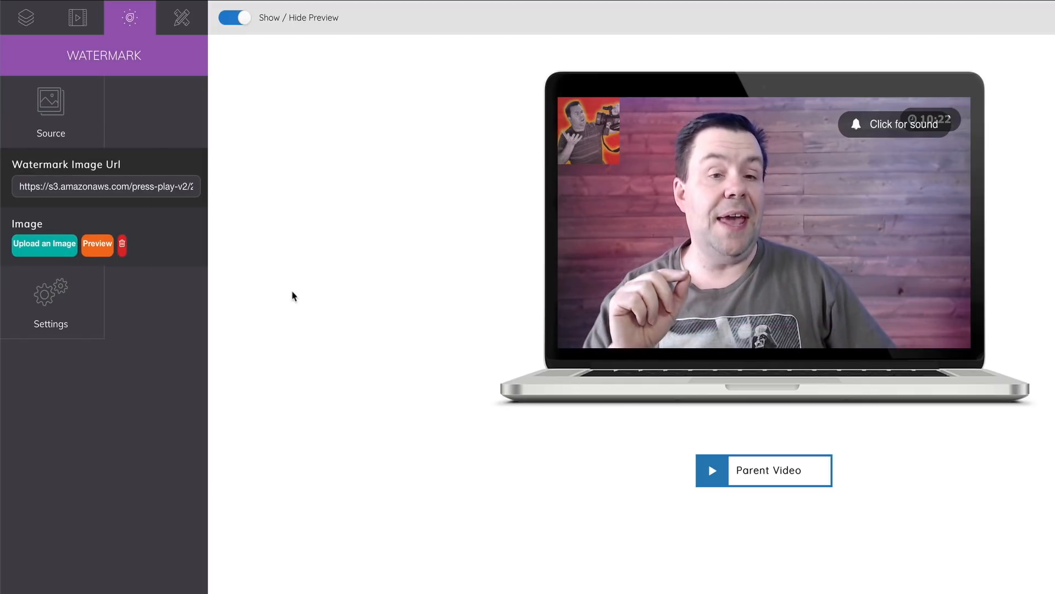
pyautogui.click(55, 311)
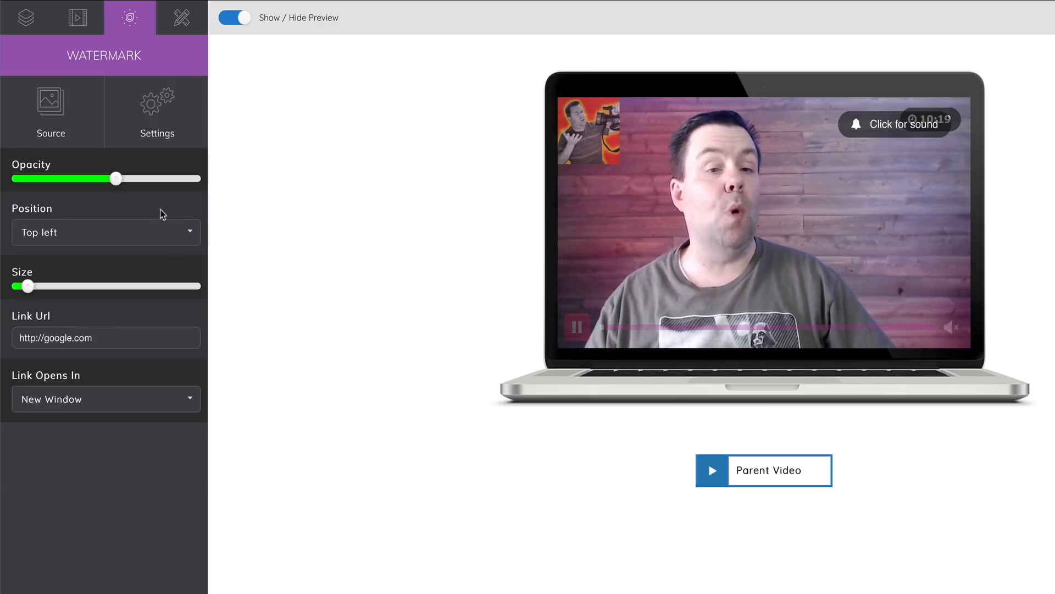
pyautogui.moveTo(117, 186); pyautogui.dragTo(34, 184)
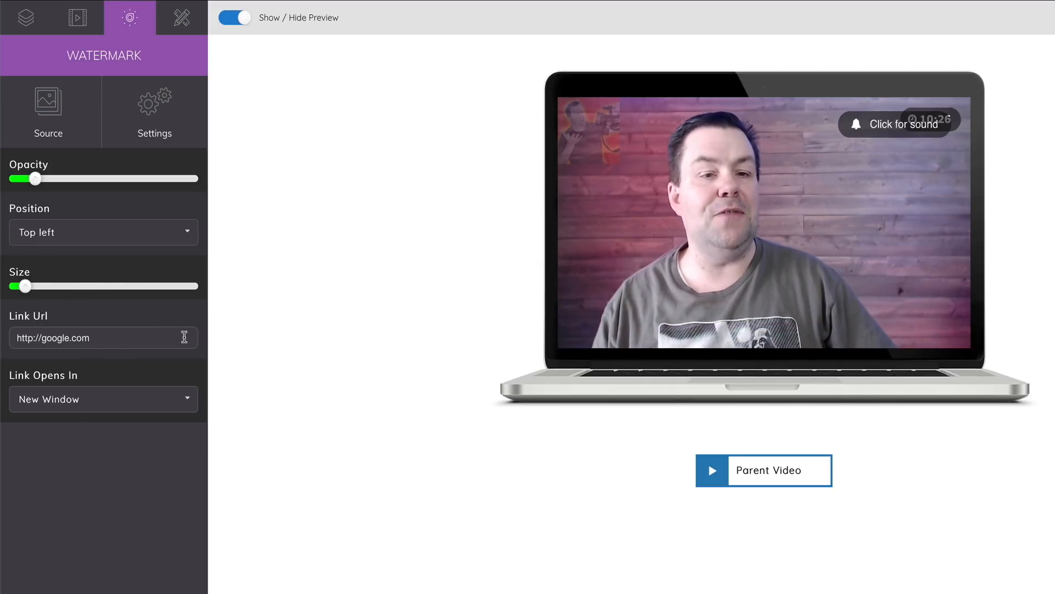
pyautogui.moveTo(124, 339); pyautogui.dragTo(31, 337)
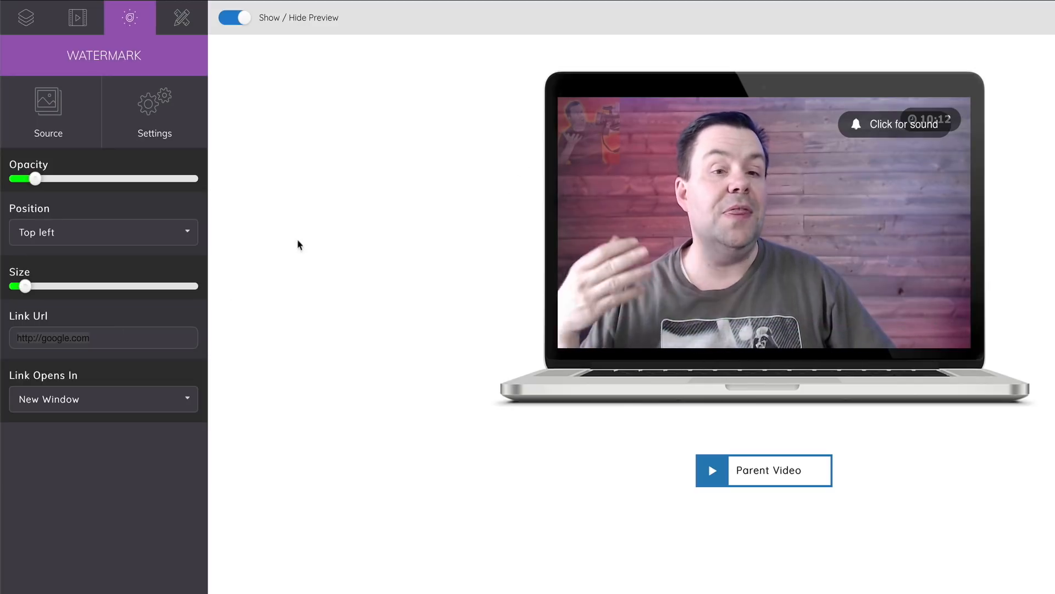
pyautogui.click(160, 400)
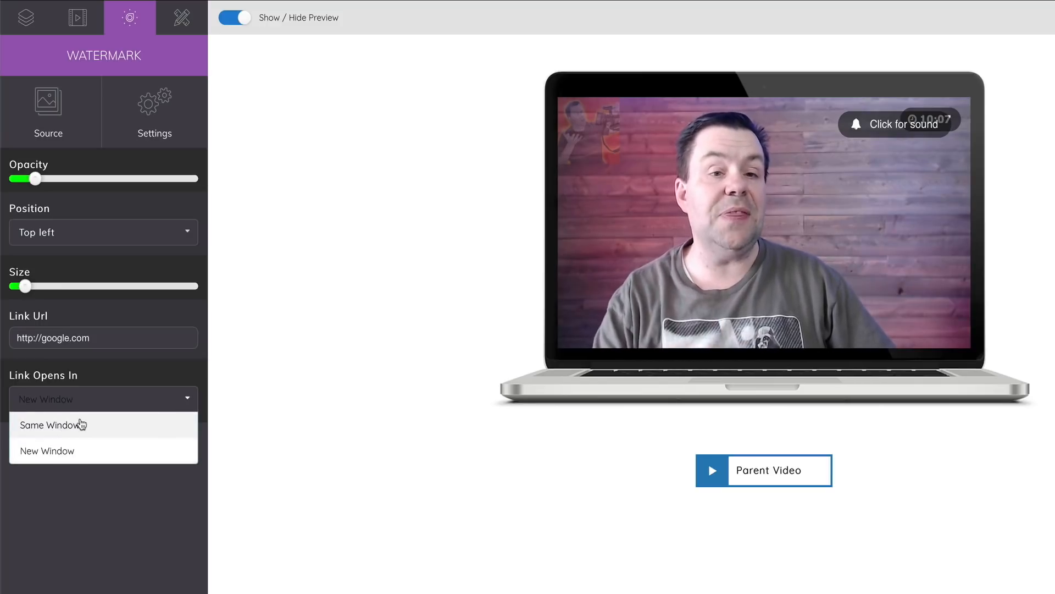
pyautogui.click(71, 450)
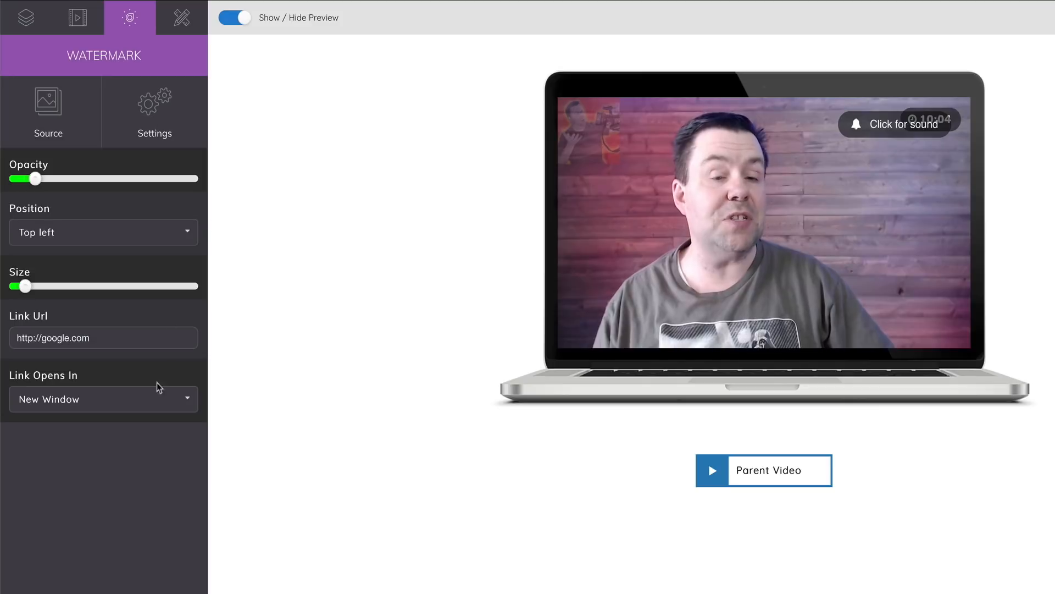
# Show the options for copying main settings from another video and save the current video project.
pyautogui.click(180, 22)
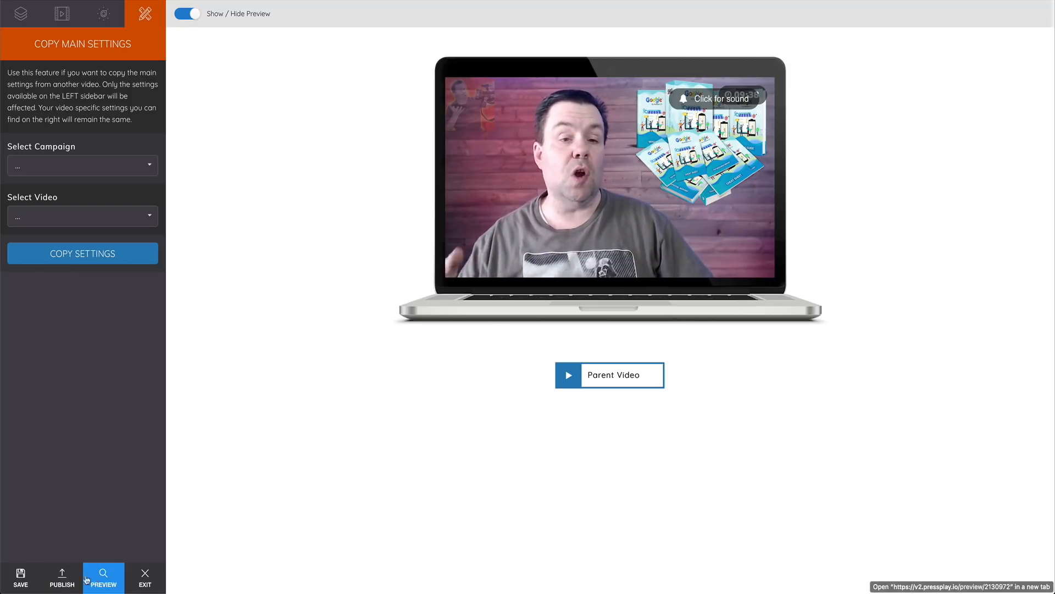
pyautogui.click(29, 578)
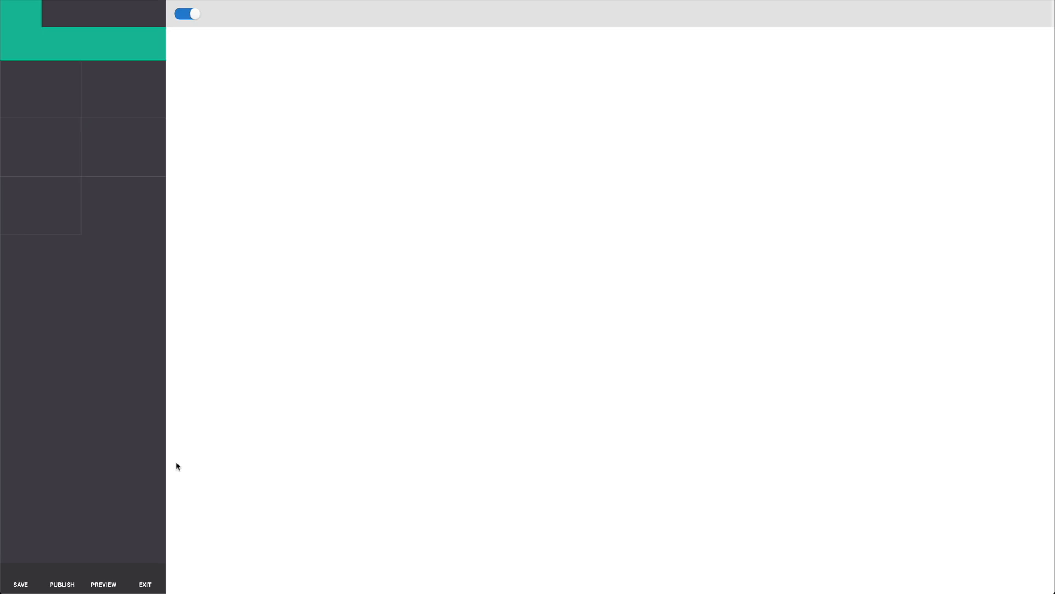
# Open the publishing options, set the video size to Responsive and copy the whole HTML embed code.
pyautogui.click(75, 578)
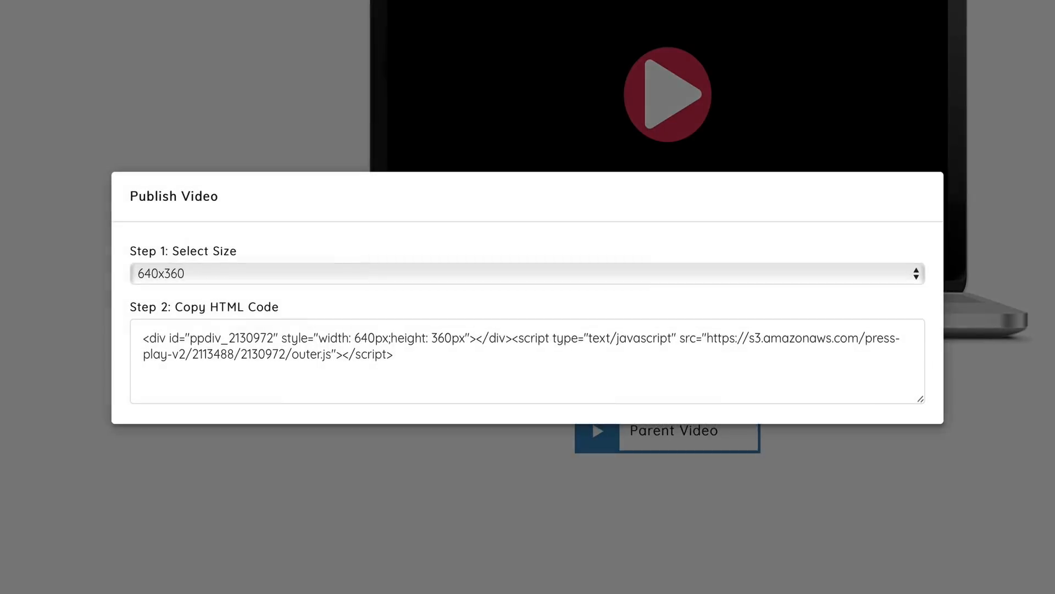
pyautogui.click(215, 273)
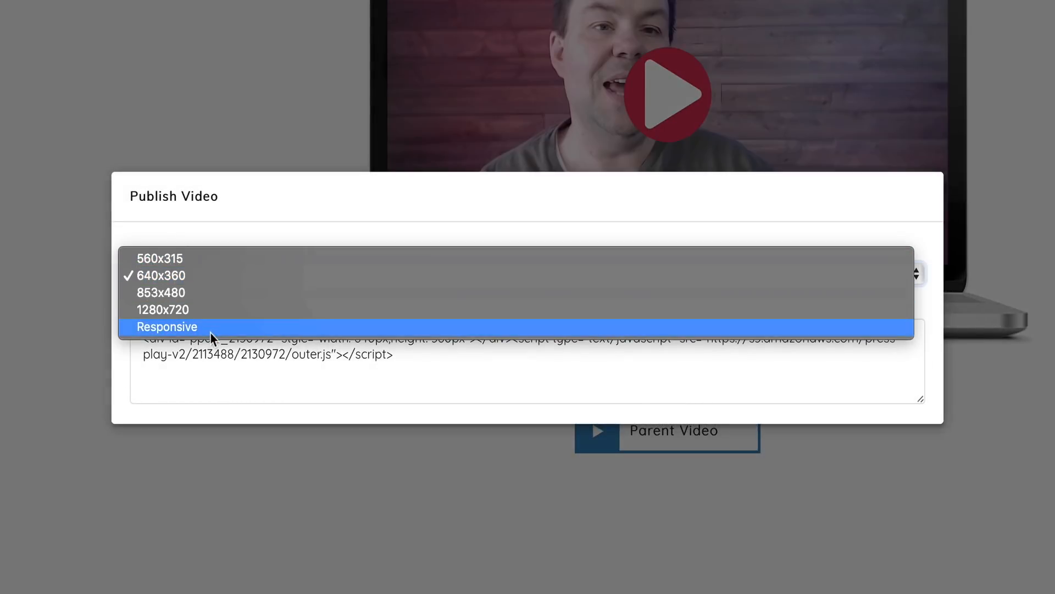
pyautogui.click(183, 325)
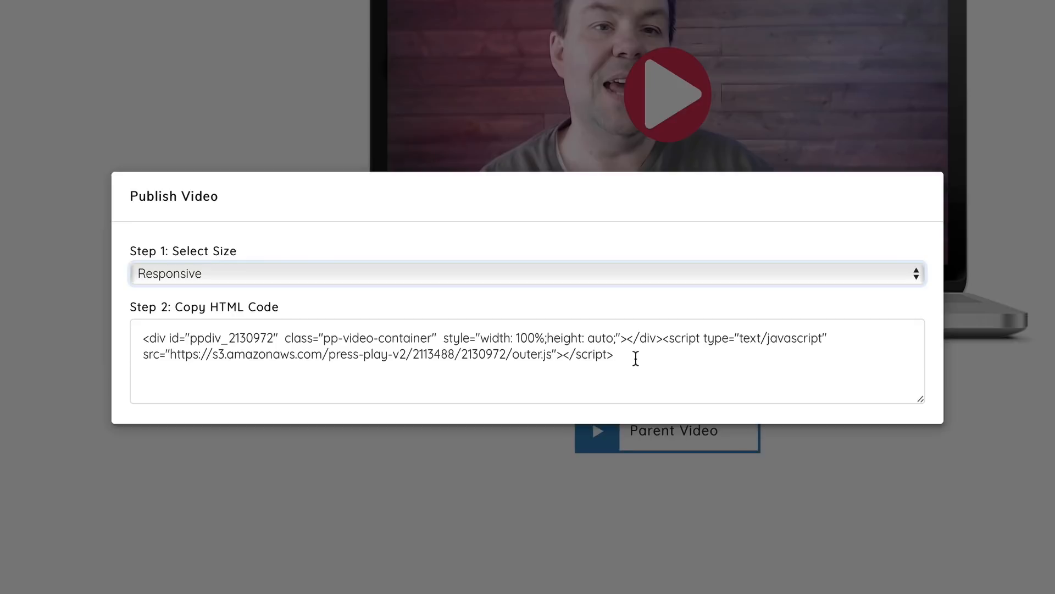
pyautogui.moveTo(636, 358); pyautogui.dragTo(102, 334)
pyautogui.press('super+c')
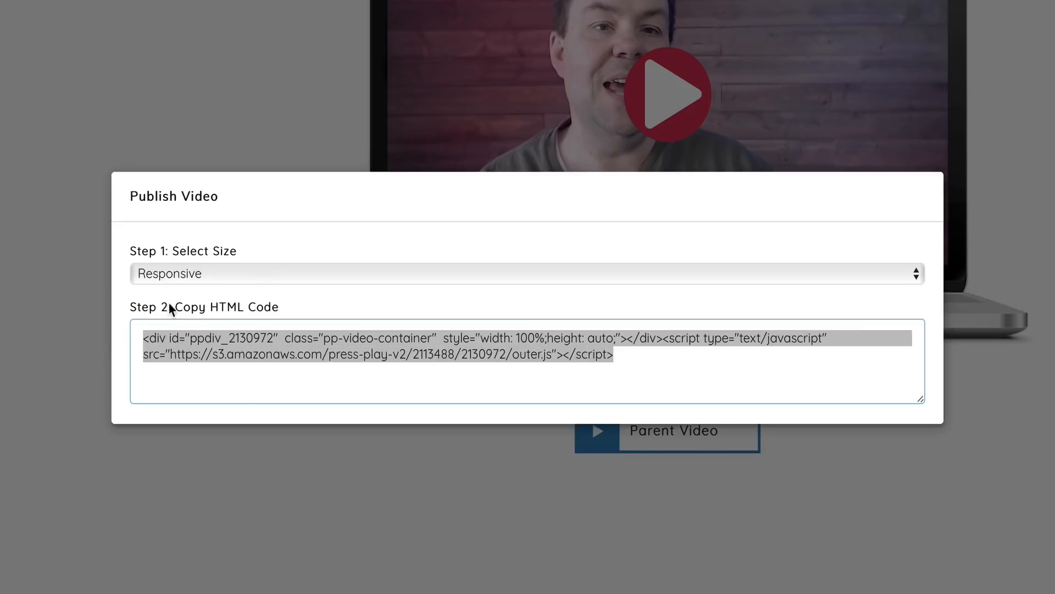
# Deselect the embed code and change the publish size to 853x480.
pyautogui.click(254, 350)
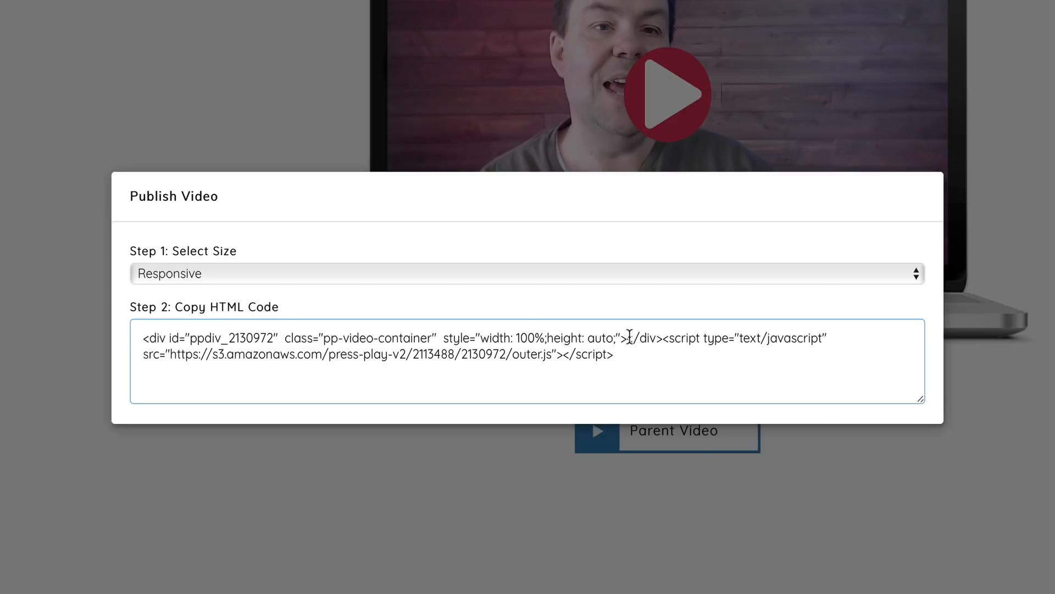
pyautogui.click(184, 268)
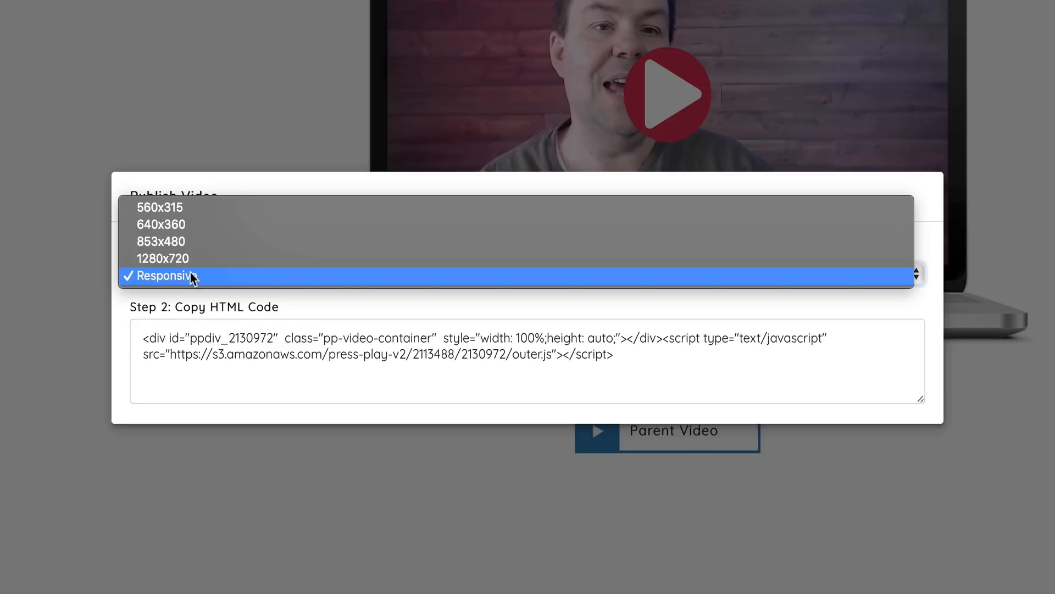
pyautogui.click(212, 240)
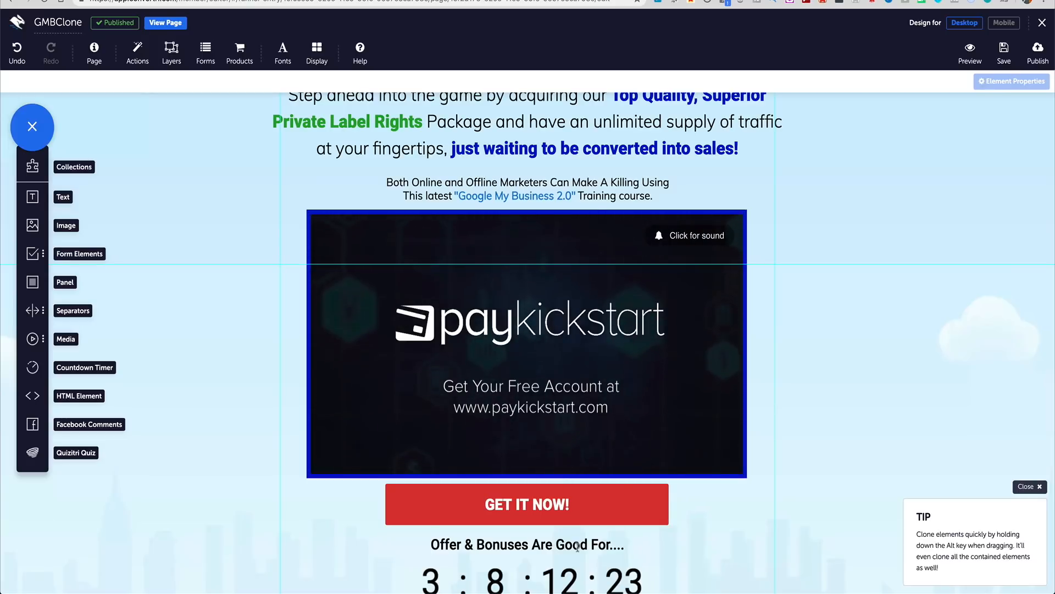
# Switch to the Convertri page editor and replace the existing video with an HTML element enlarged to fill the space above GET IT NOW!
pyautogui.click(682, 217)
pyautogui.press('Delete')
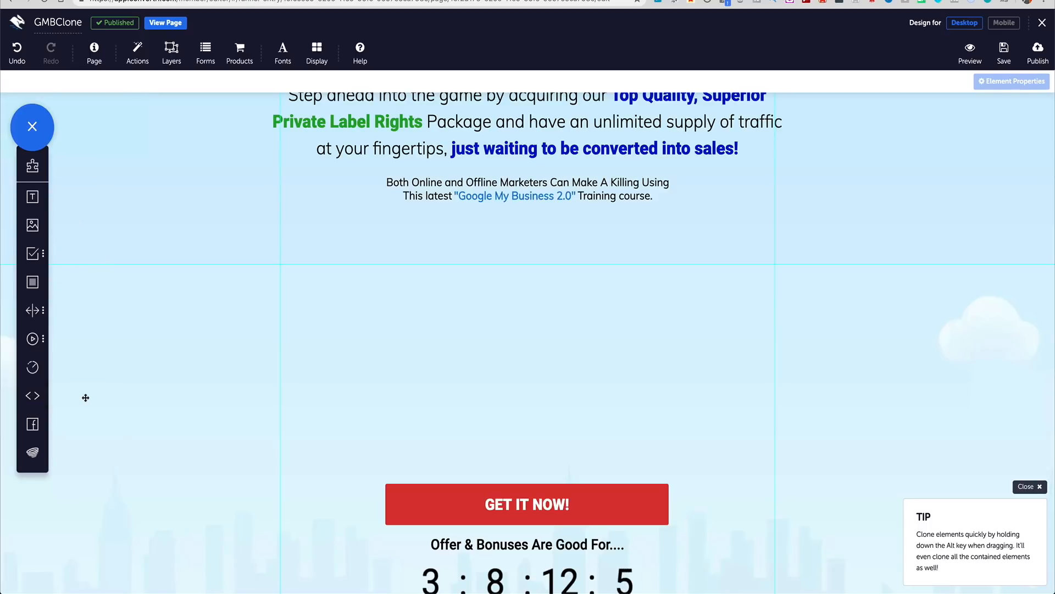
pyautogui.click(33, 397)
pyautogui.moveTo(556, 146); pyautogui.dragTo(436, 261)
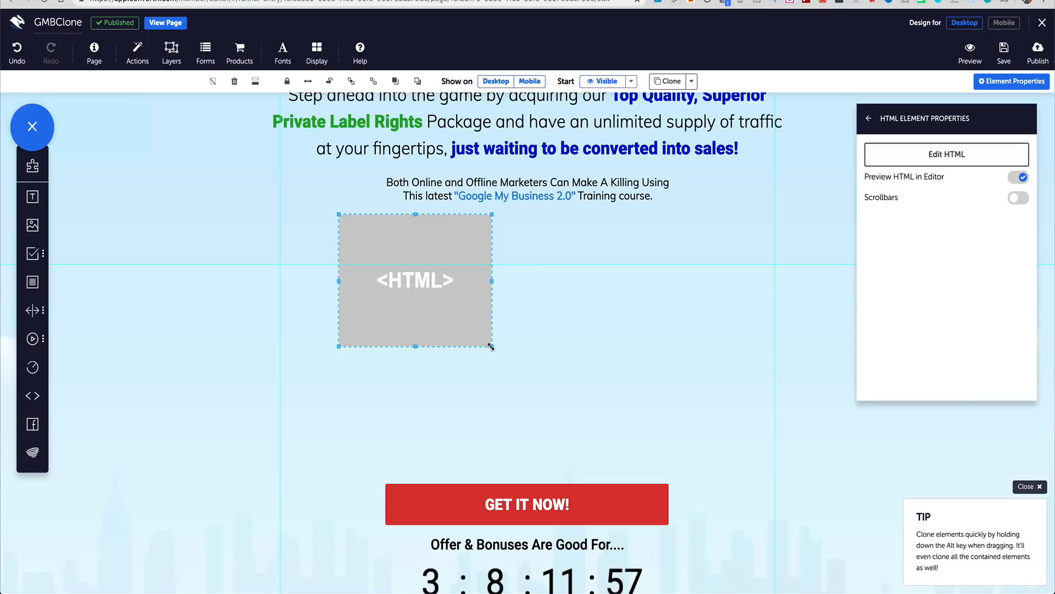
pyautogui.moveTo(491, 346); pyautogui.dragTo(728, 467)
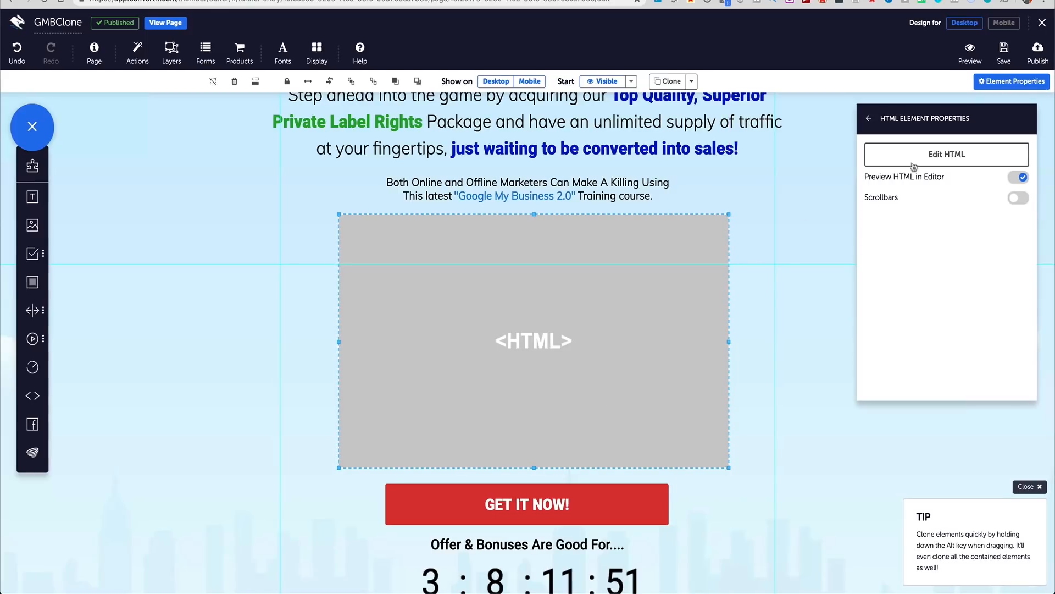
# Paste the copied PressPlay embed code into the HTML element and save it.
pyautogui.click(918, 160)
pyautogui.click(508, 107)
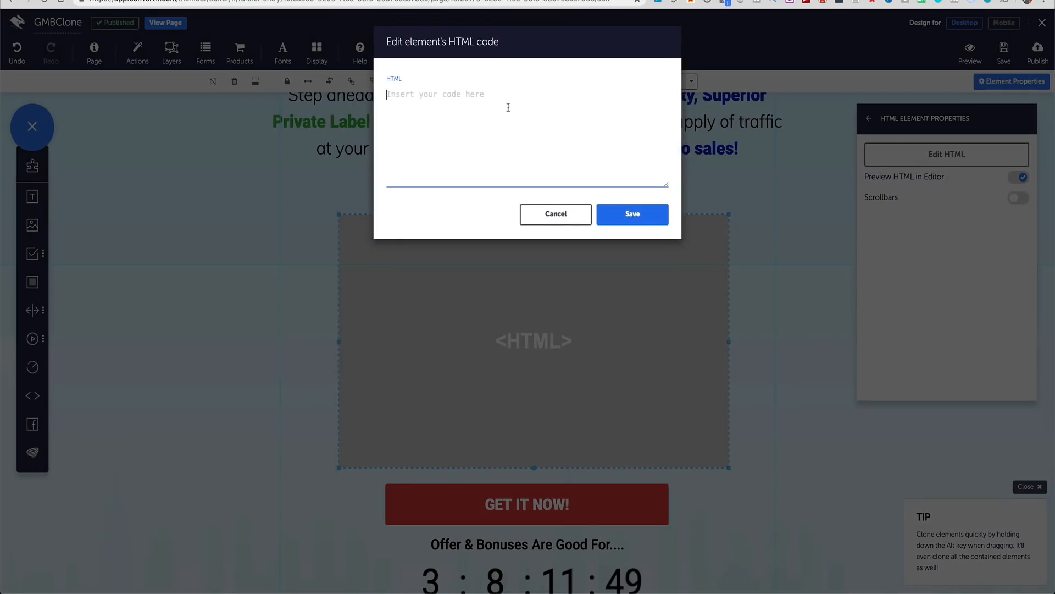
pyautogui.press('super+v')
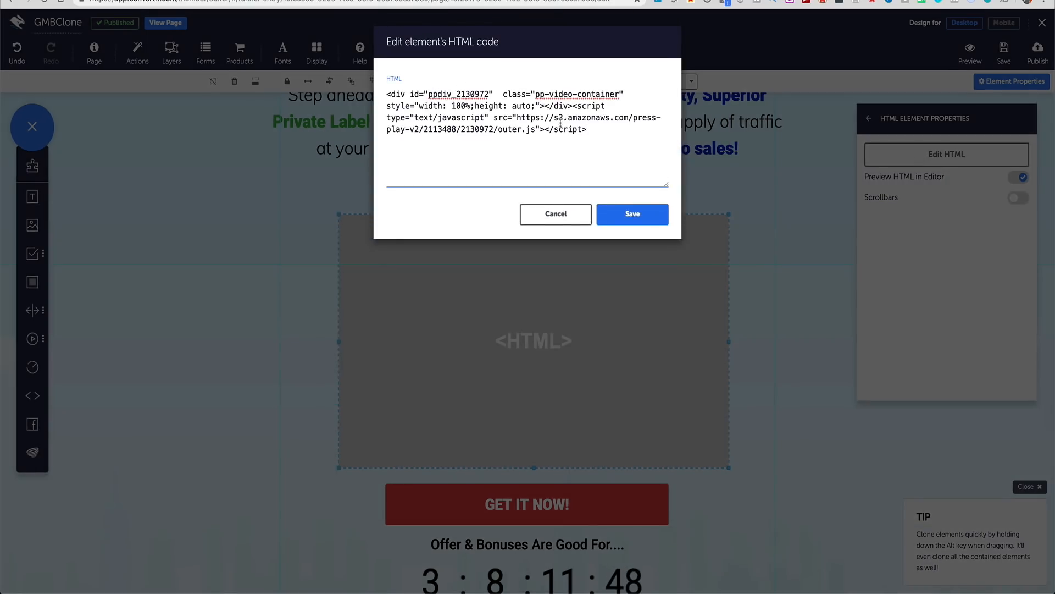
pyautogui.click(632, 214)
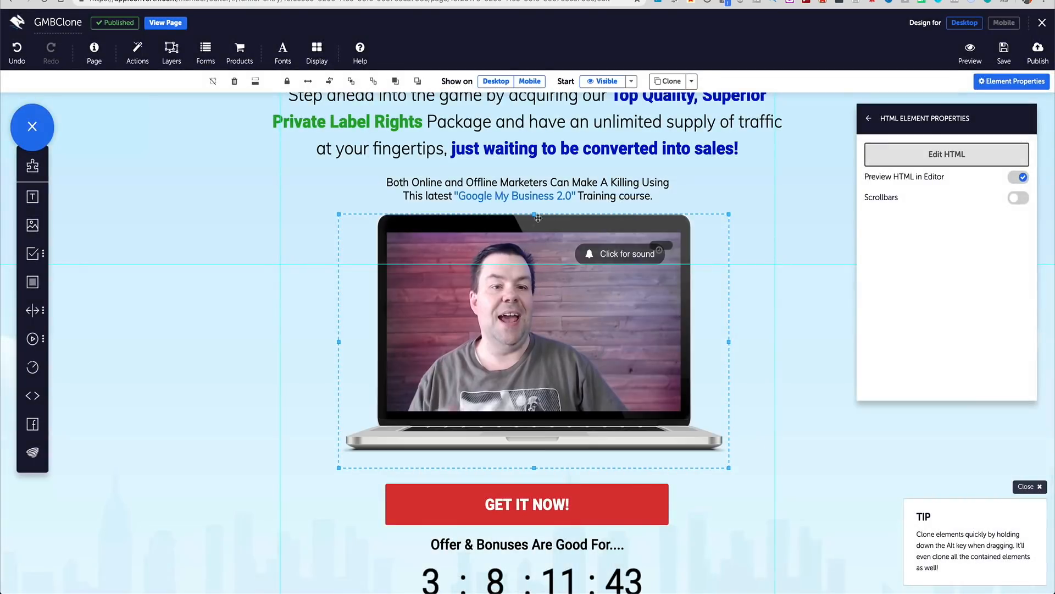
# Enlarge the embedded laptop video slightly and align it to the page center.
pyautogui.moveTo(730, 469); pyautogui.dragTo(768, 478)
pyautogui.moveTo(576, 313); pyautogui.dragTo(559, 312)
pyautogui.click(329, 81)
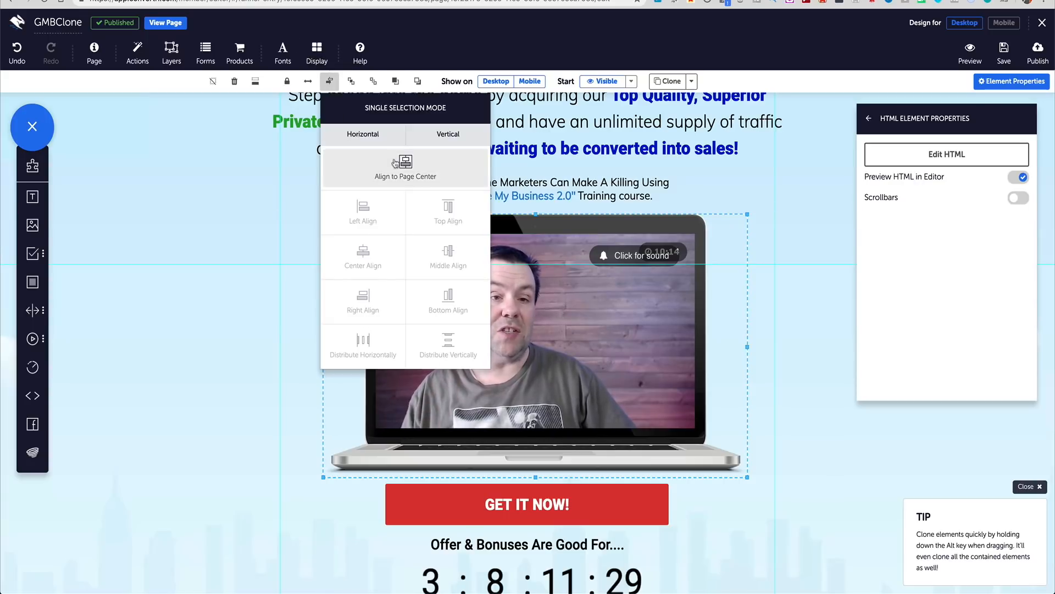
pyautogui.click(405, 175)
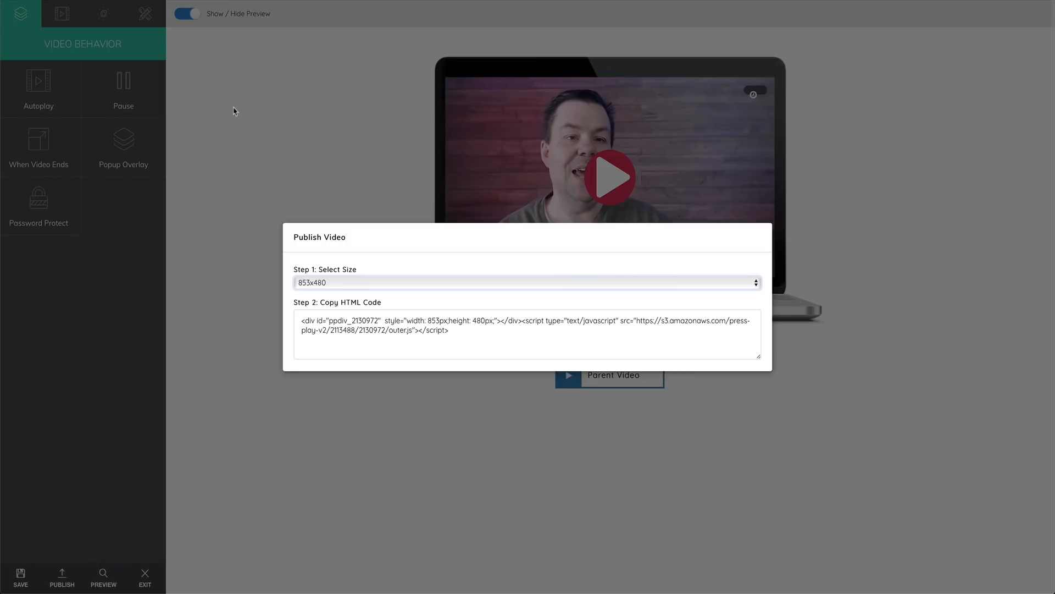
# Switch back to PressPlay, close the publish dialog and enable the lead capture form for the Parent Video.
pyautogui.click(251, 374)
pyautogui.click(596, 384)
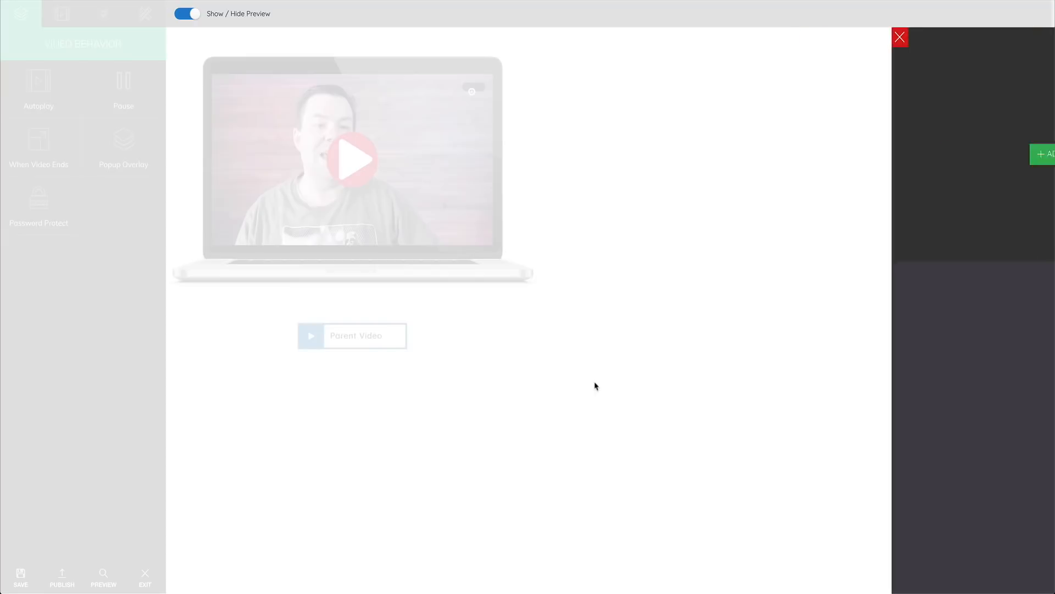
pyautogui.click(943, 41)
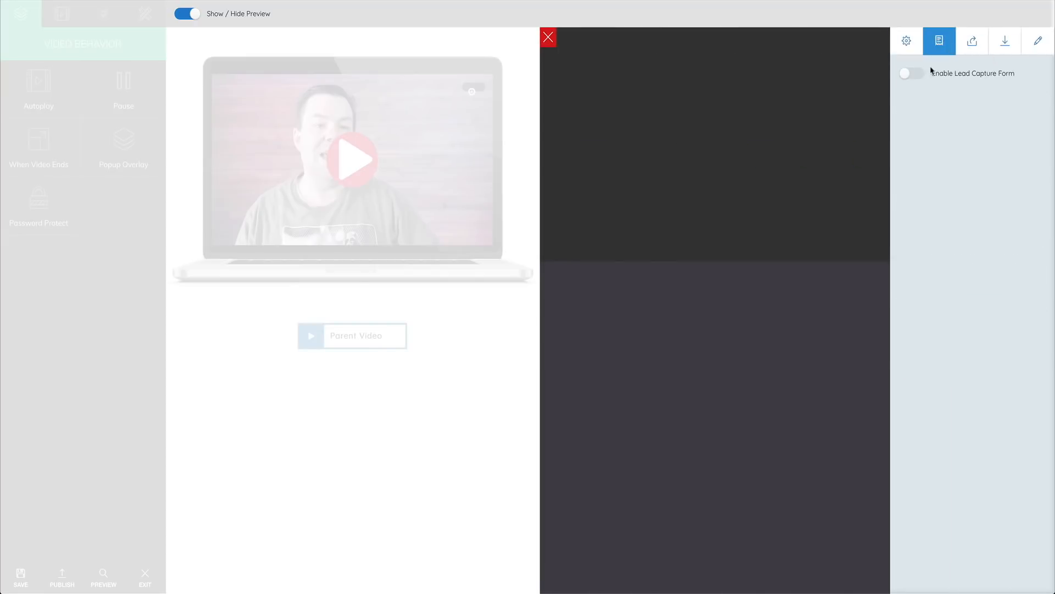
pyautogui.click(914, 74)
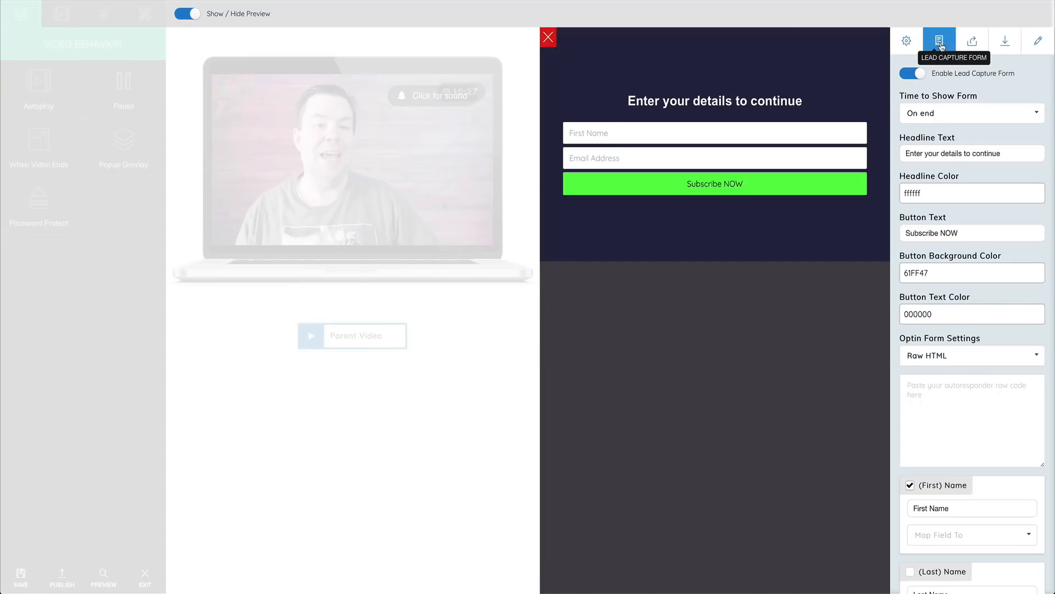
# Look at the Share Gateway option and enable the call-to-action overlay for the Parent Video.
pyautogui.click(974, 41)
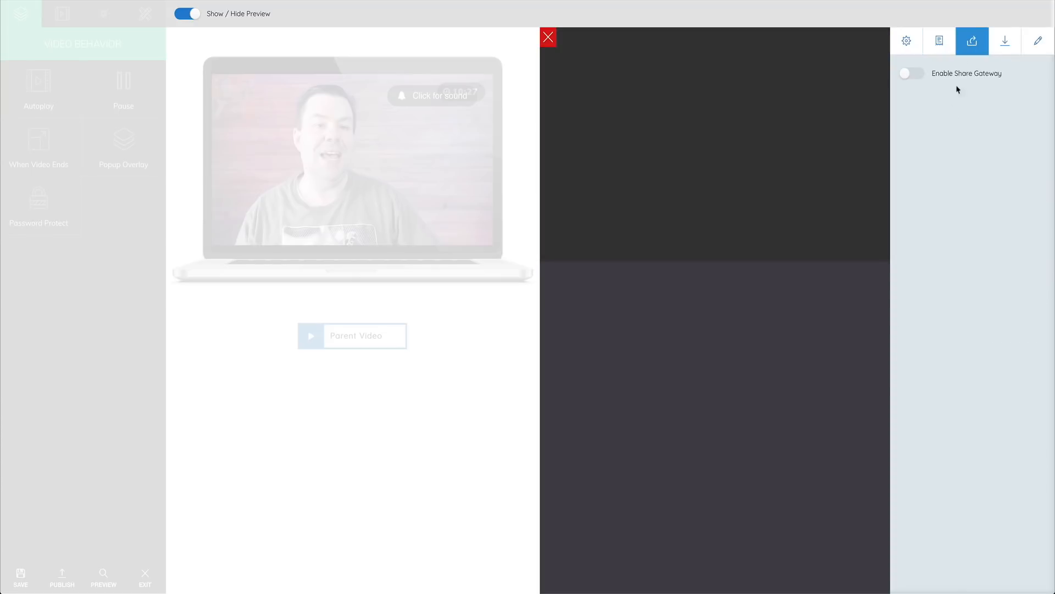
pyautogui.click(999, 43)
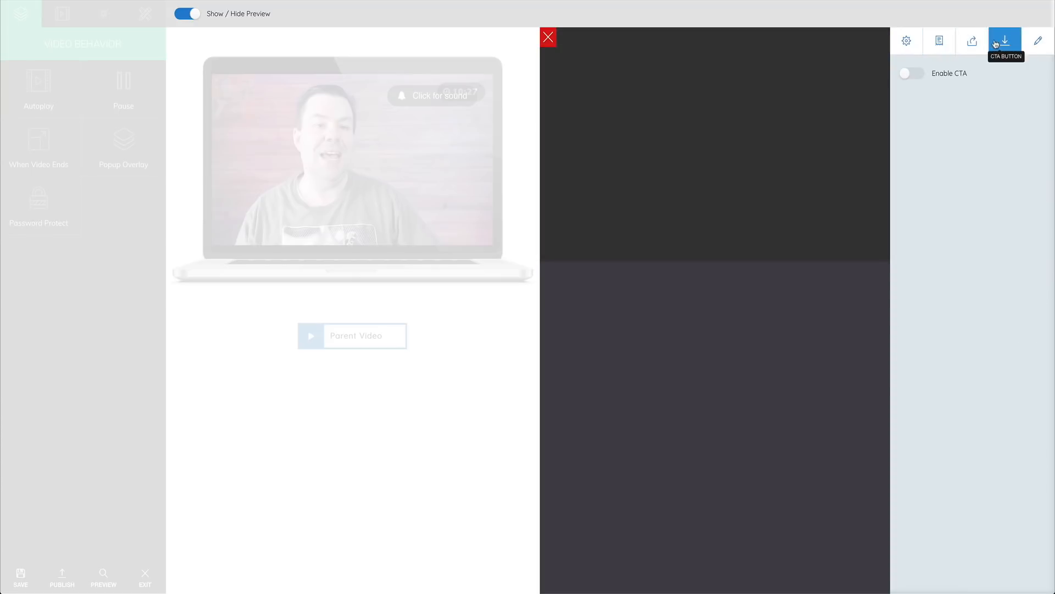
pyautogui.click(914, 75)
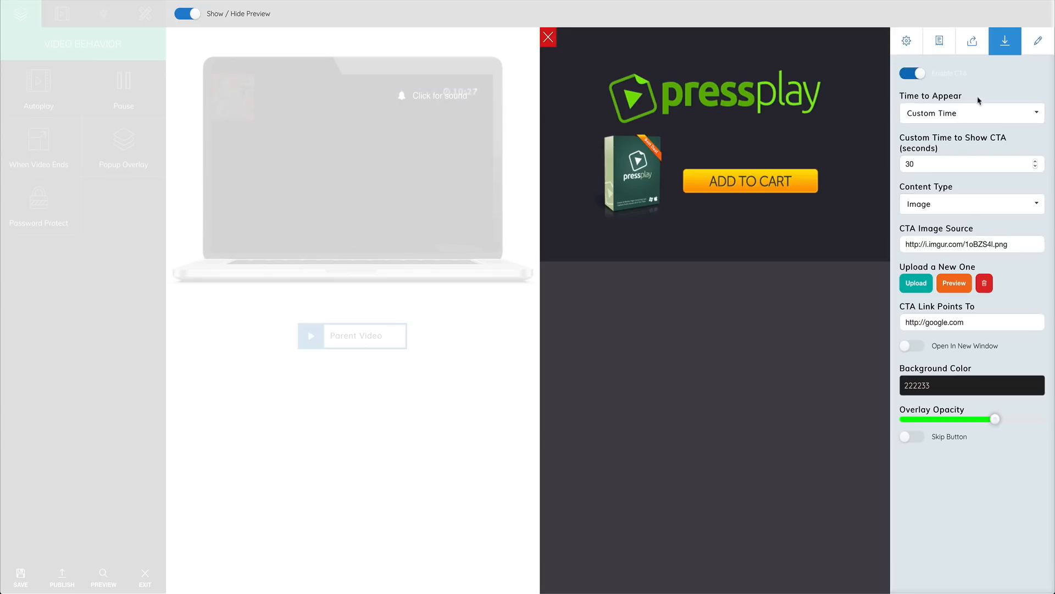